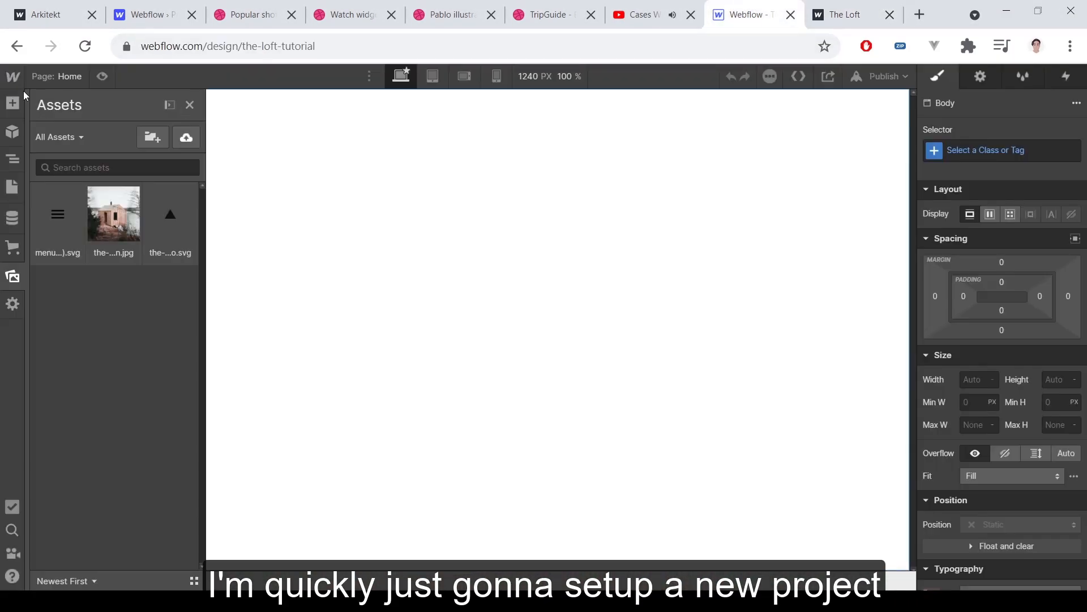
# Step: Open the project's font settings and look through the Google, custom and Adobe font sections
pyautogui.click(73, 113)
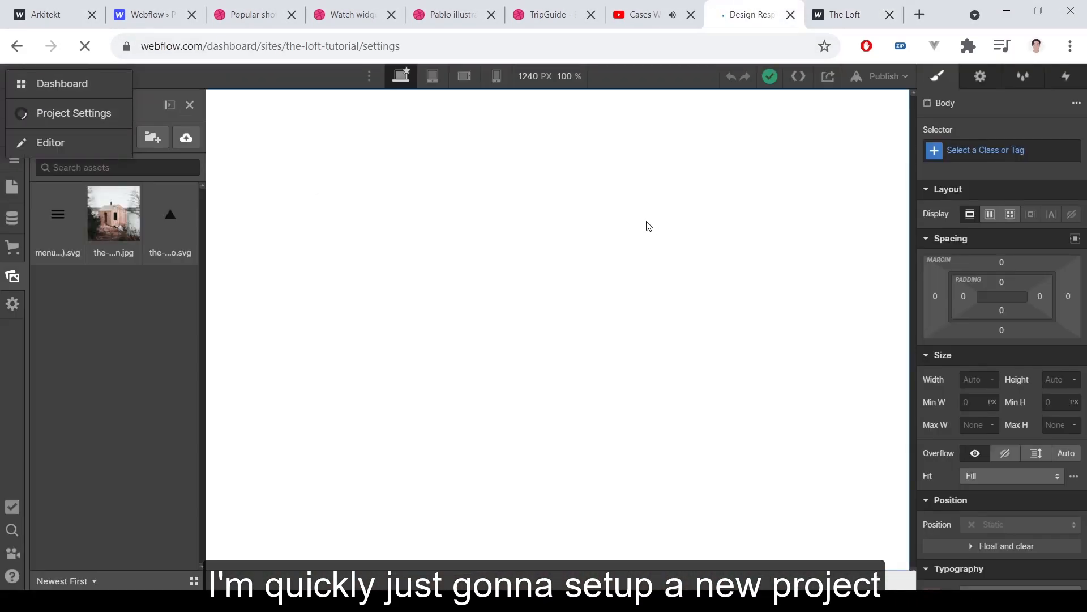
pyautogui.click(454, 177)
pyautogui.scroll(-4, 412, 340)
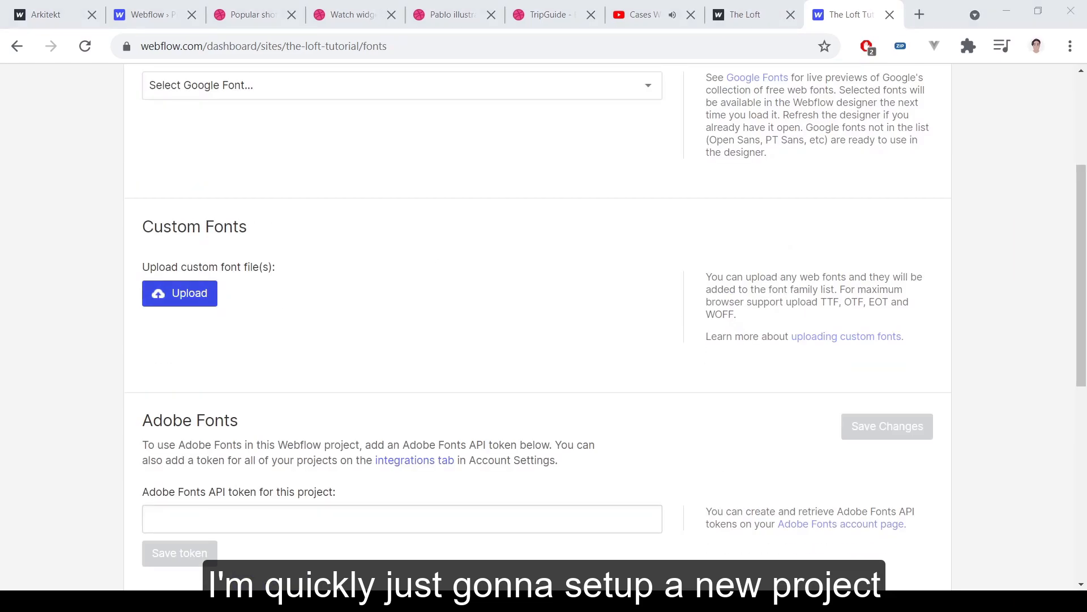
pyautogui.scroll(4, 456, 345)
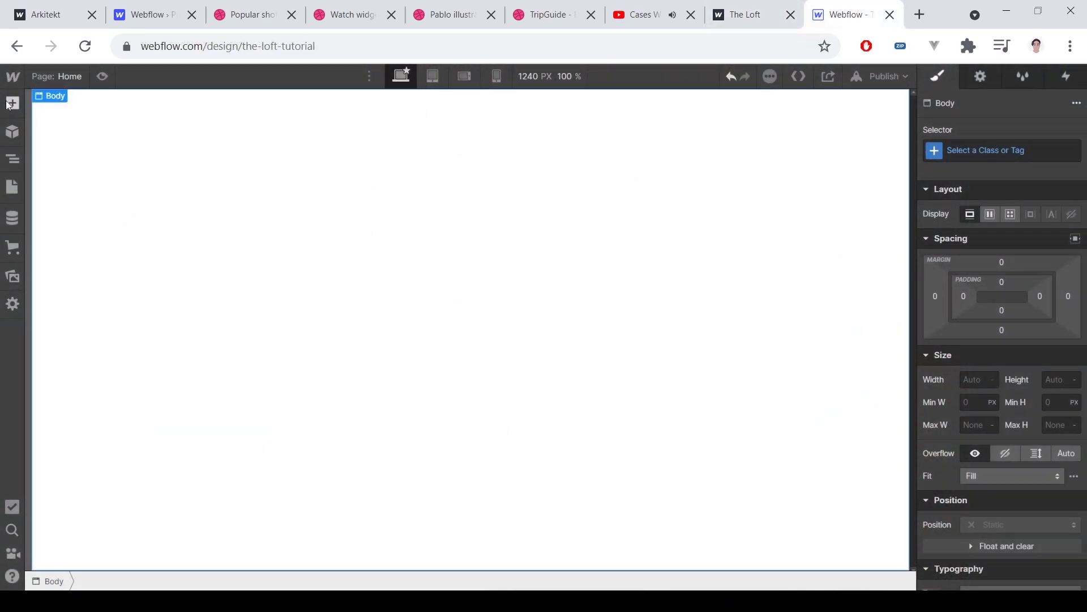
# Step: Add a section to the page body and give it the class s__hero
pyautogui.press('a')
pyautogui.hotkey('ctrl', 'Return')
pyautogui.write('s_hero')
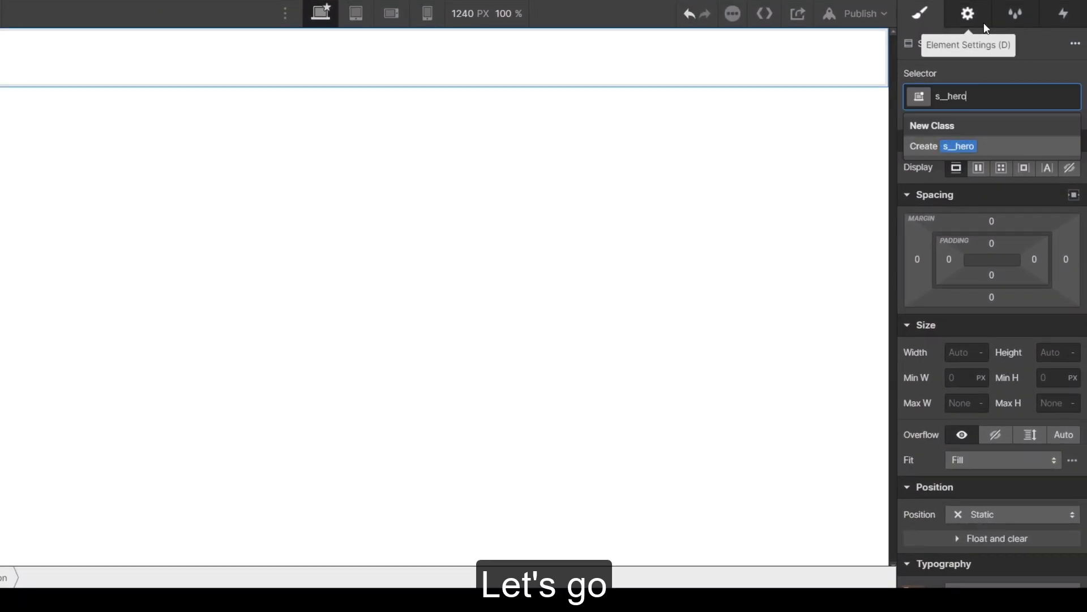
pyautogui.press('Return')
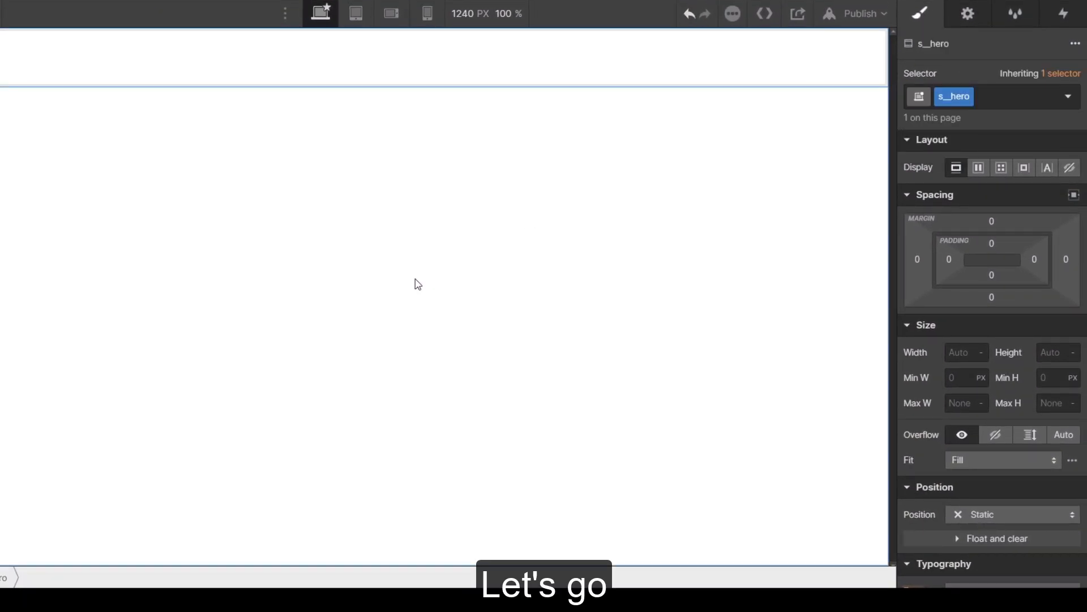
# Step: Add a div block inside the s__hero section and give it the class c__1200
pyautogui.press('a')
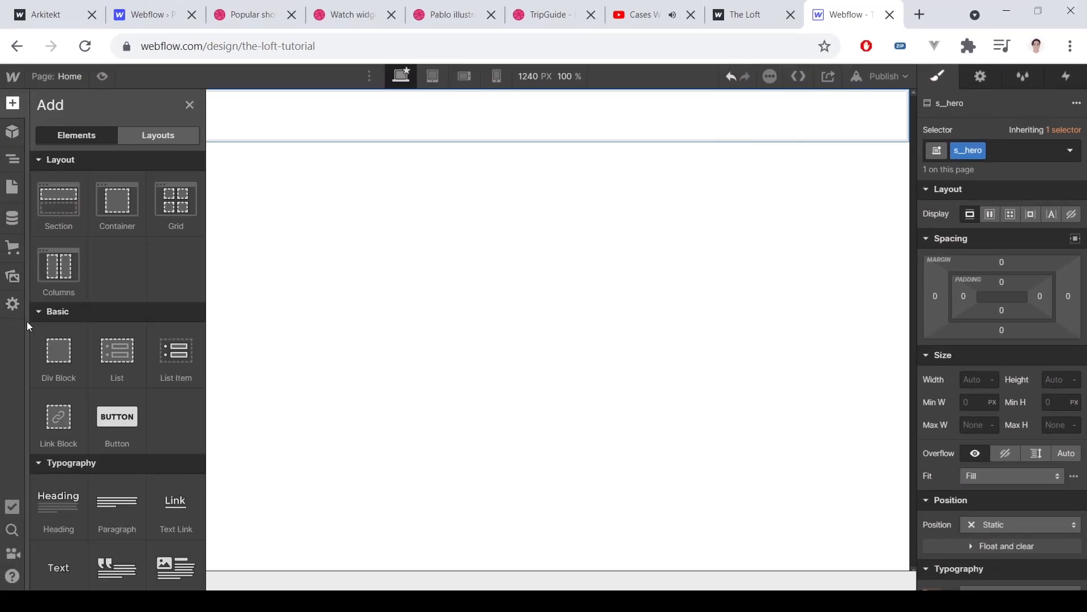
pyautogui.click(58, 355)
pyautogui.hotkey('ctrl', 'Return')
pyautogui.write('c_12')
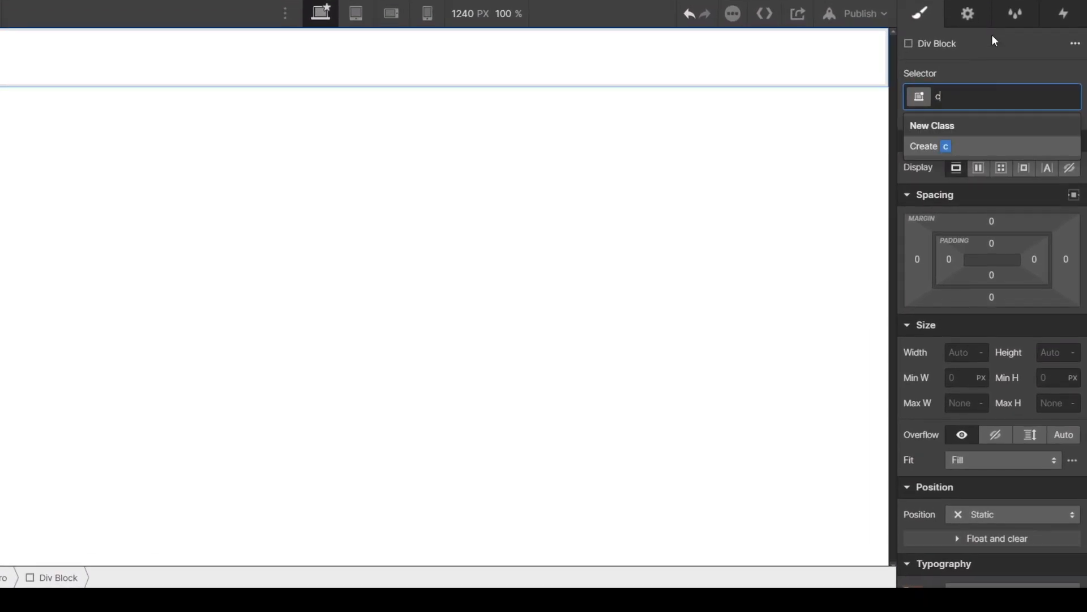
pyautogui.write('00')
pyautogui.press('Return')
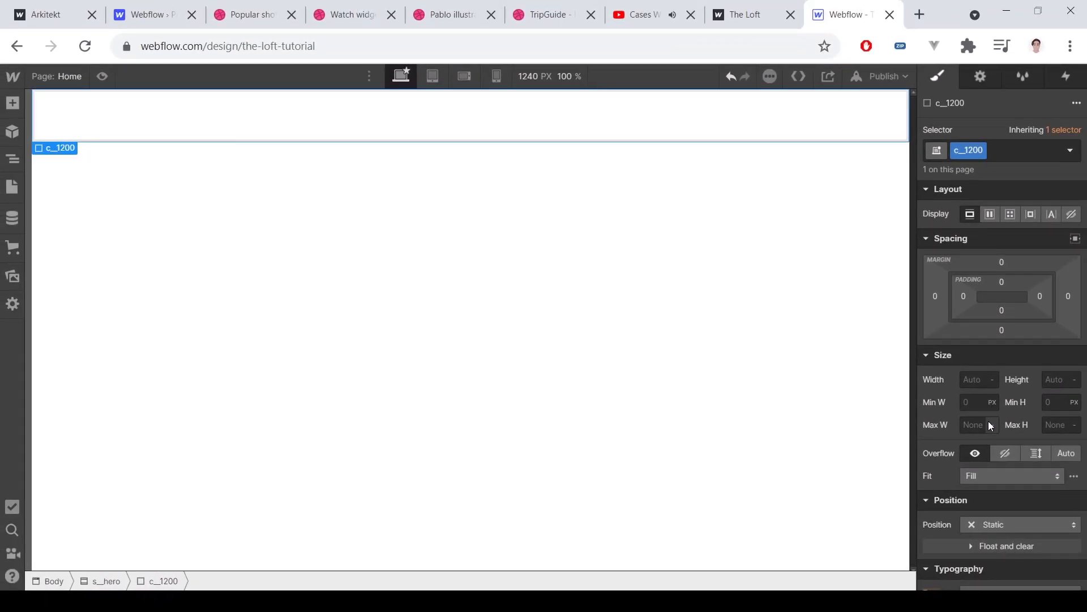
# Step: Give c__1200 a maximum width of 1300 px and 50 px left and right padding, centred with automatic side margins
pyautogui.click(988, 424)
pyautogui.write('1300')
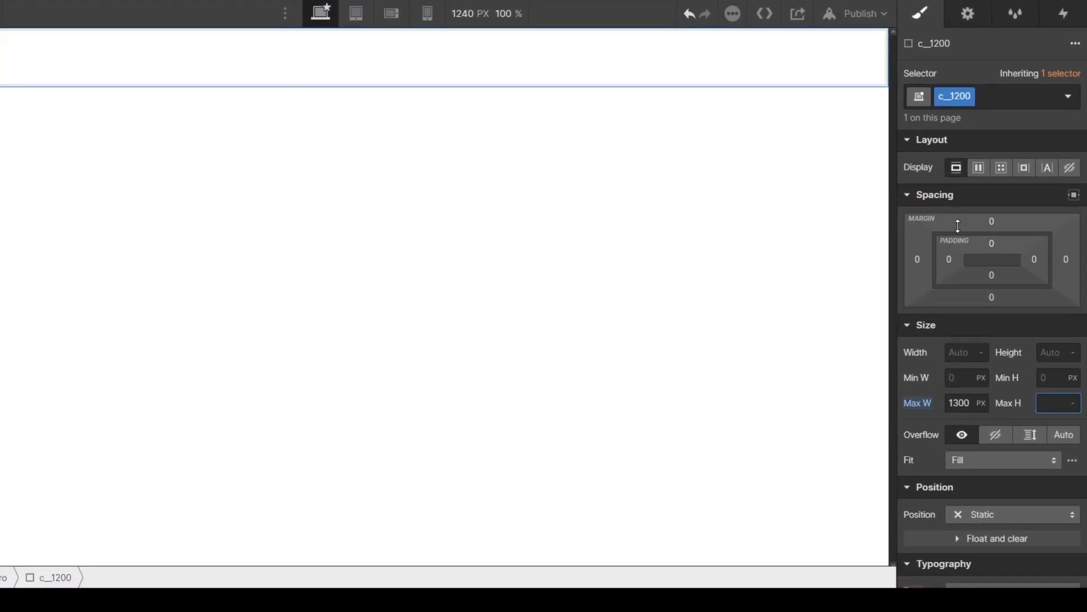
pyautogui.moveTo(950, 263); pyautogui.dragTo(963, 264)
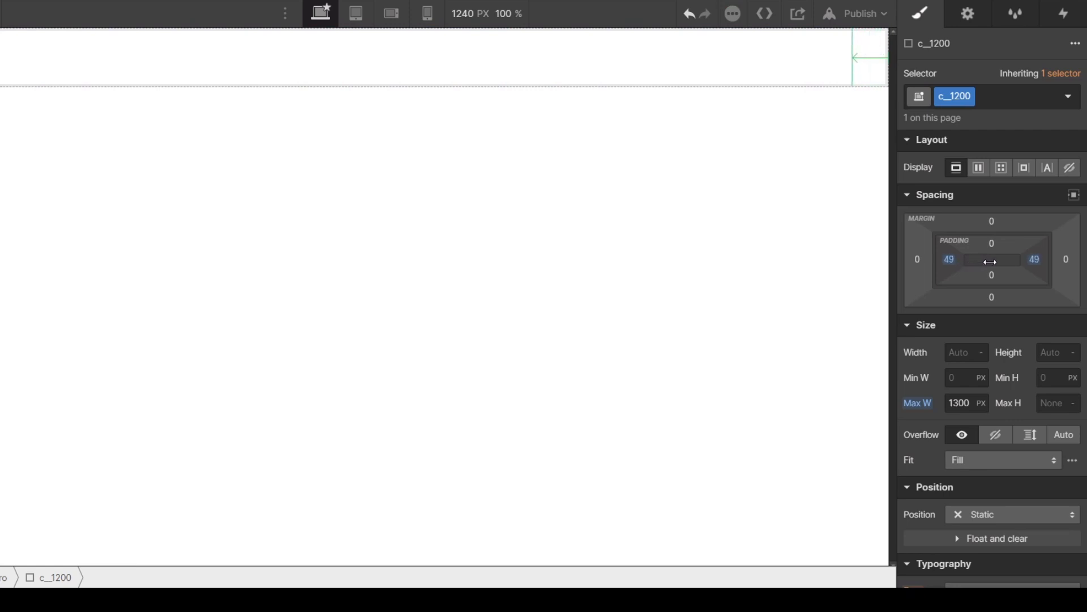
pyautogui.moveTo(992, 271); pyautogui.dragTo(826, 229)
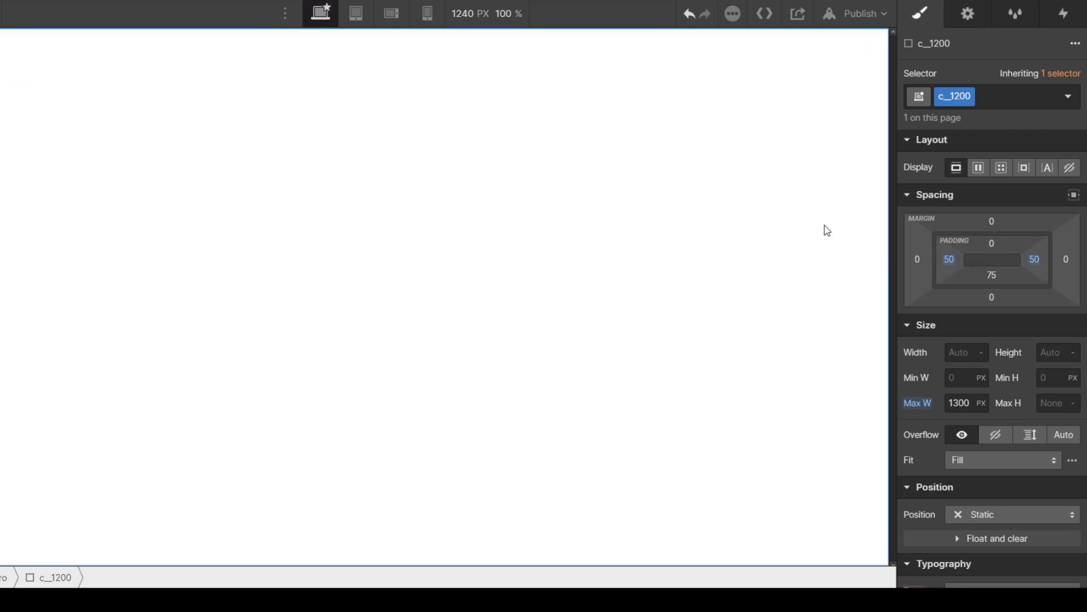
pyautogui.click(1073, 195)
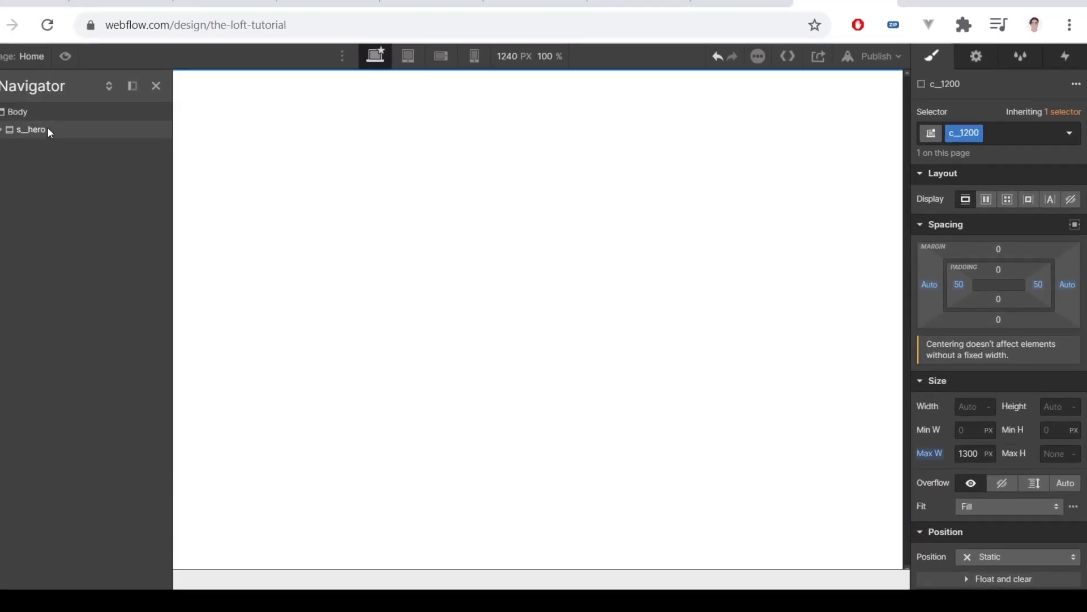
# Step: Add a div block inside c__1200 and give it the class hero__content-wrapper
pyautogui.click(62, 163)
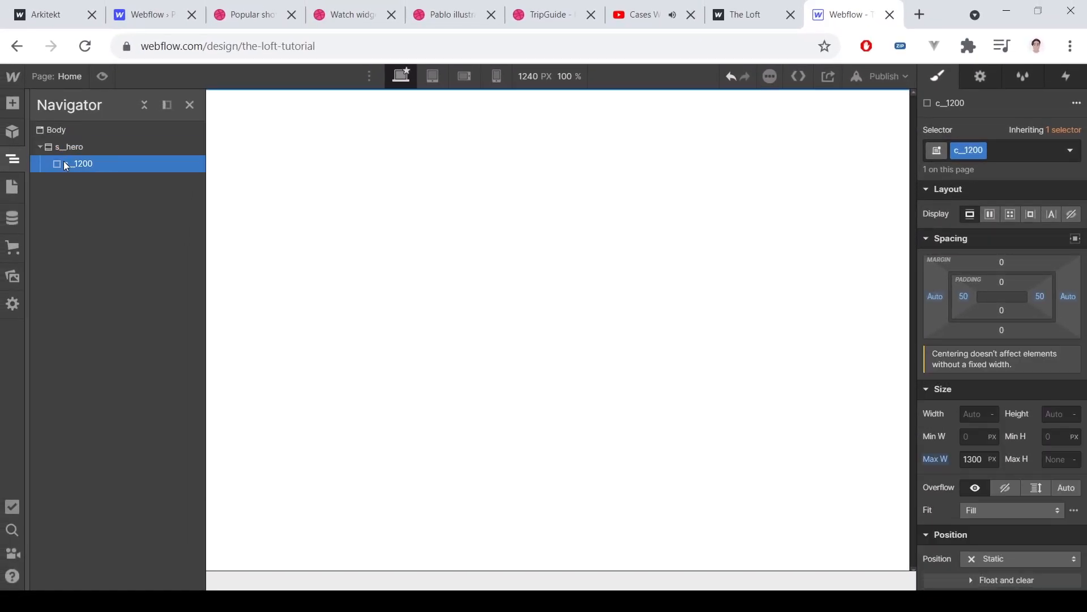
pyautogui.click(12, 159)
pyautogui.click(12, 102)
pyautogui.click(58, 364)
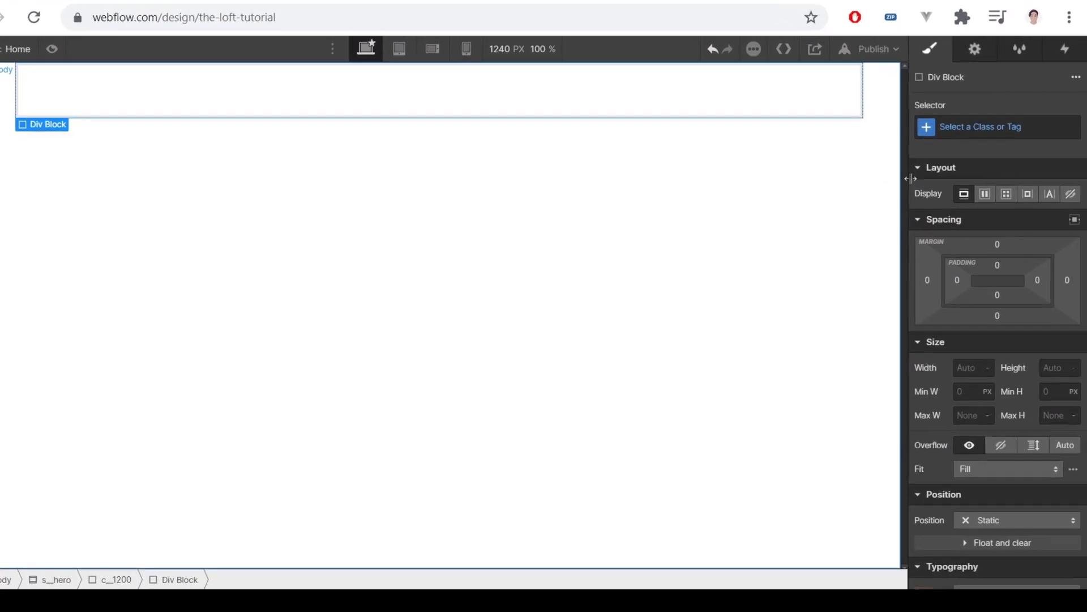
pyautogui.click(959, 134)
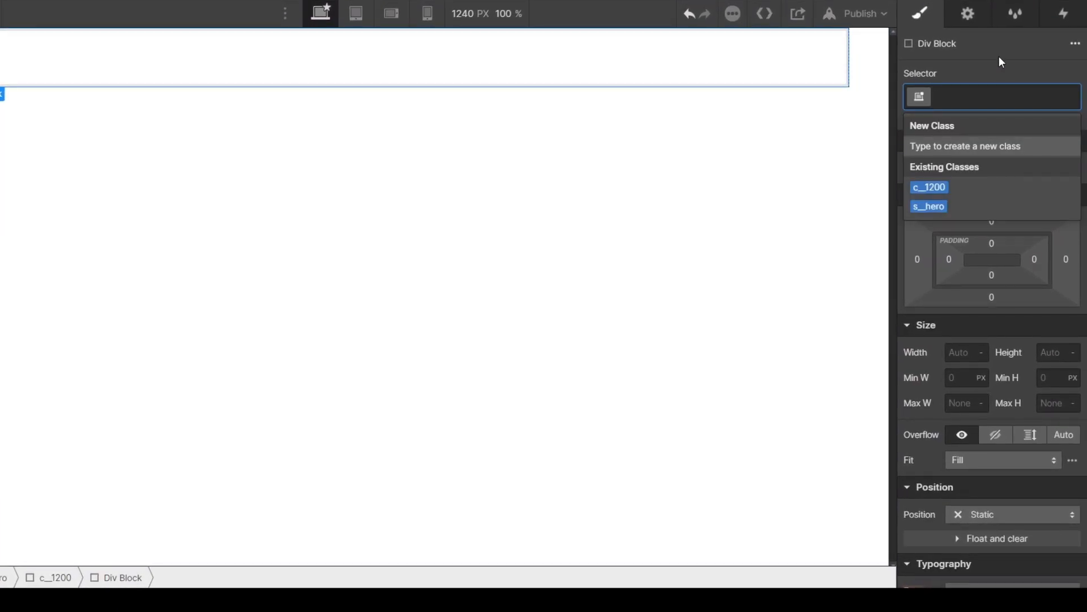
pyautogui.write('hero__content-wrapper')
pyautogui.press('Return')
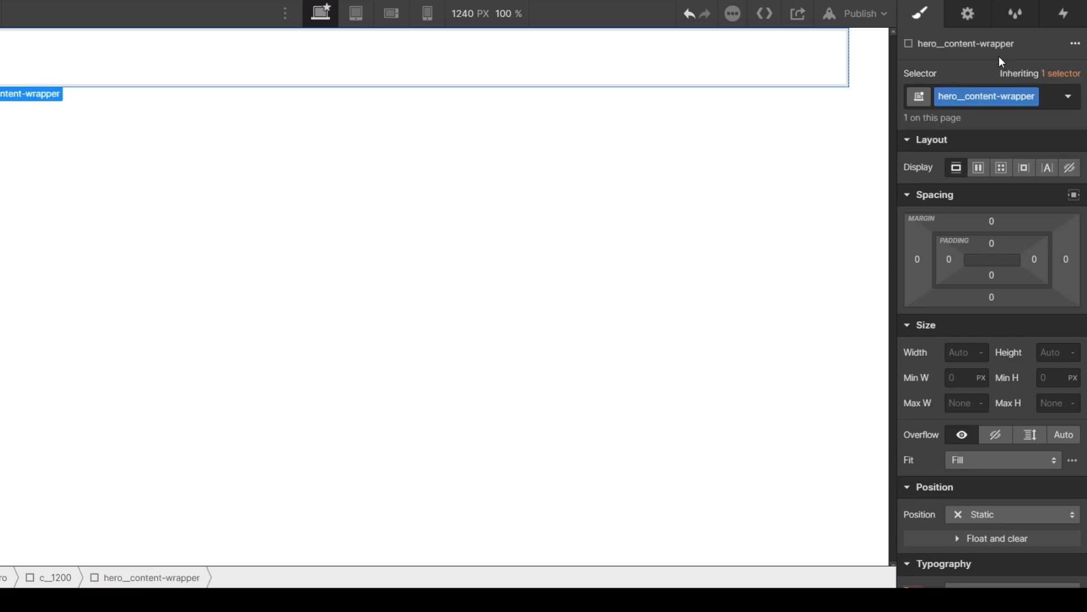
# Step: Rename the class to hero__content-outer-wrapper and set it to a horizontal flex layout with centred justification
pyautogui.doubleClick(1004, 97)
pyautogui.write('out')
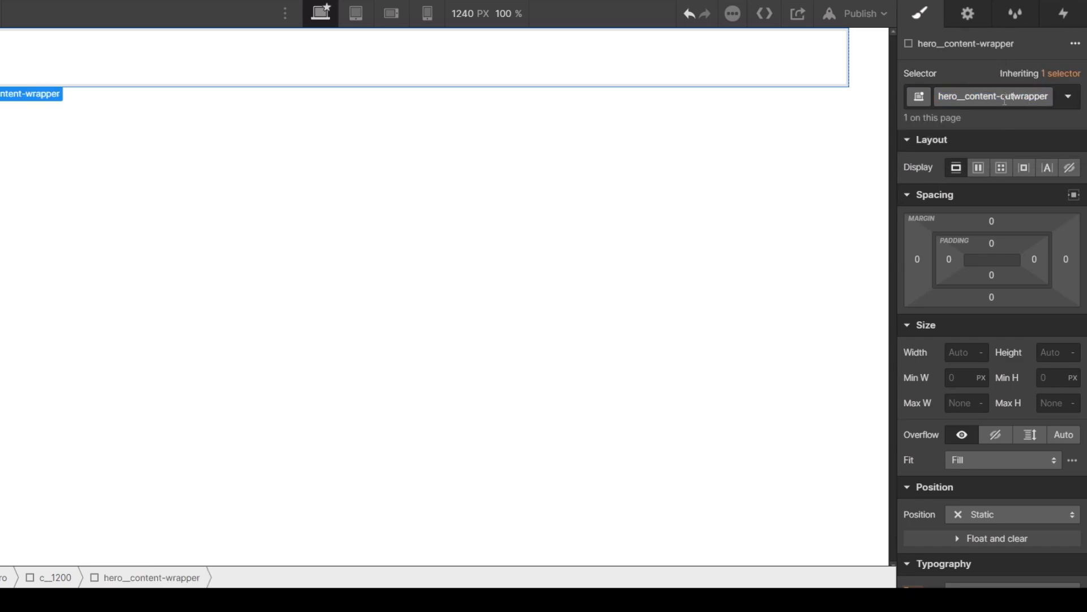
pyautogui.write('er-')
pyautogui.press('Return')
pyautogui.click(979, 190)
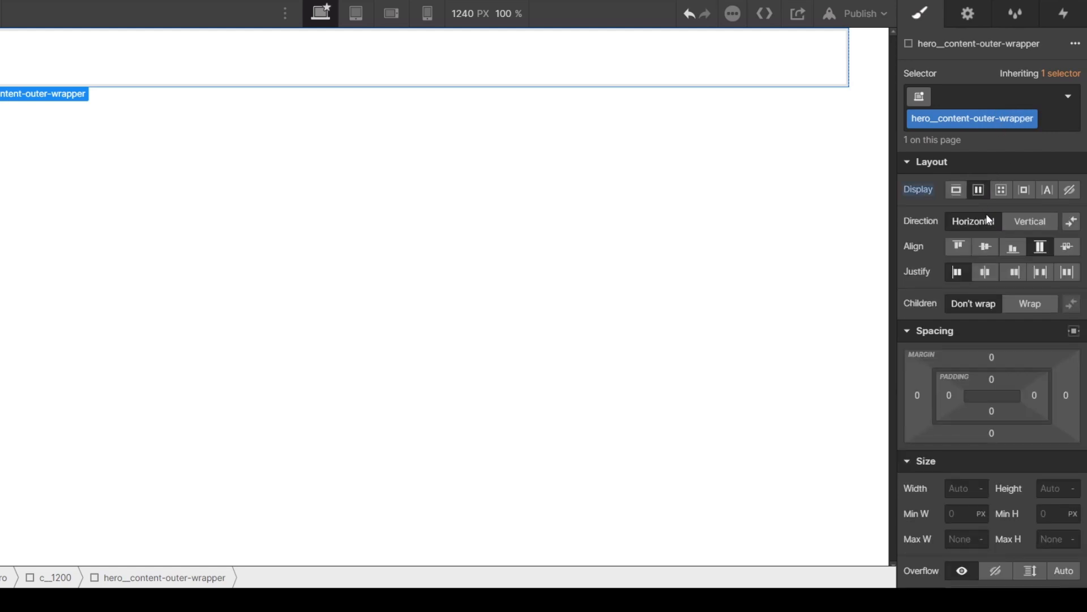
pyautogui.click(985, 272)
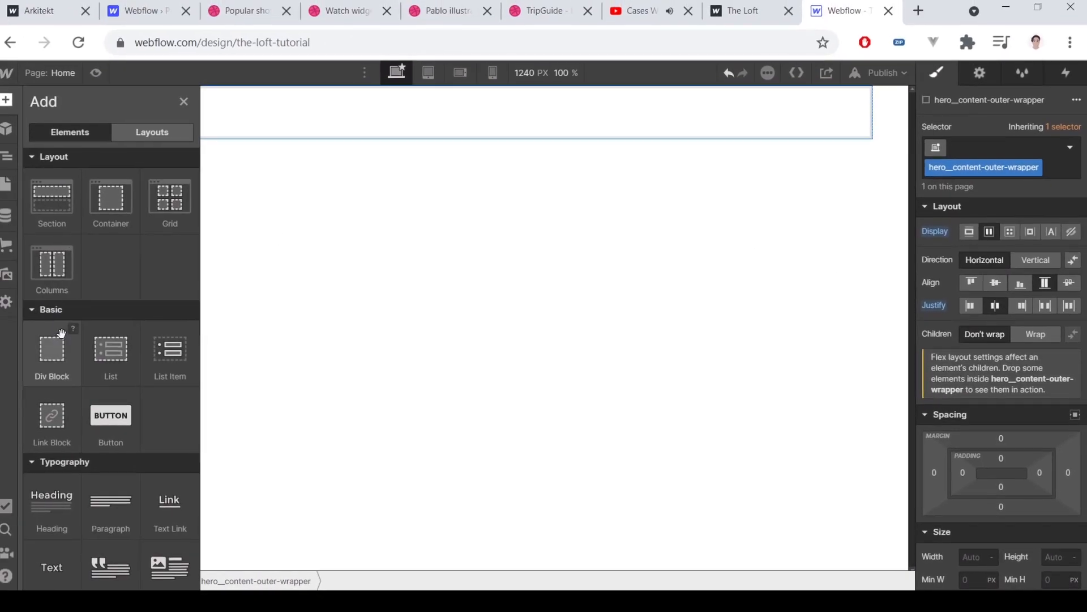
# Step: Add a div block inside the outer wrapper and give it the class hero__content-inner-wrapper
pyautogui.click(58, 351)
pyautogui.click(996, 150)
pyautogui.write('hero__c')
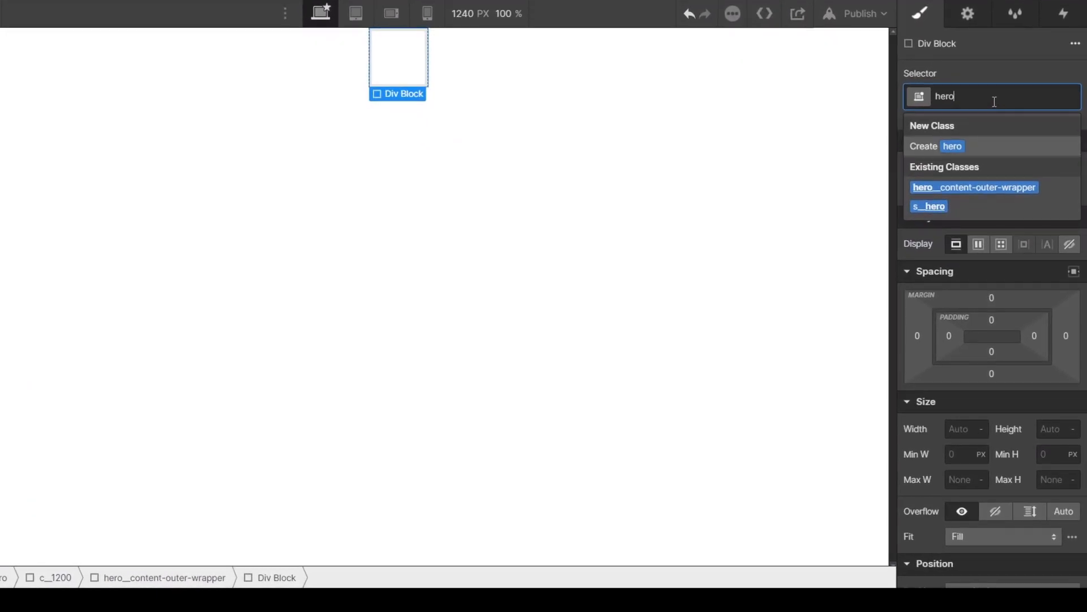
pyautogui.write('ontent-inner-wrapper')
pyautogui.press('Return')
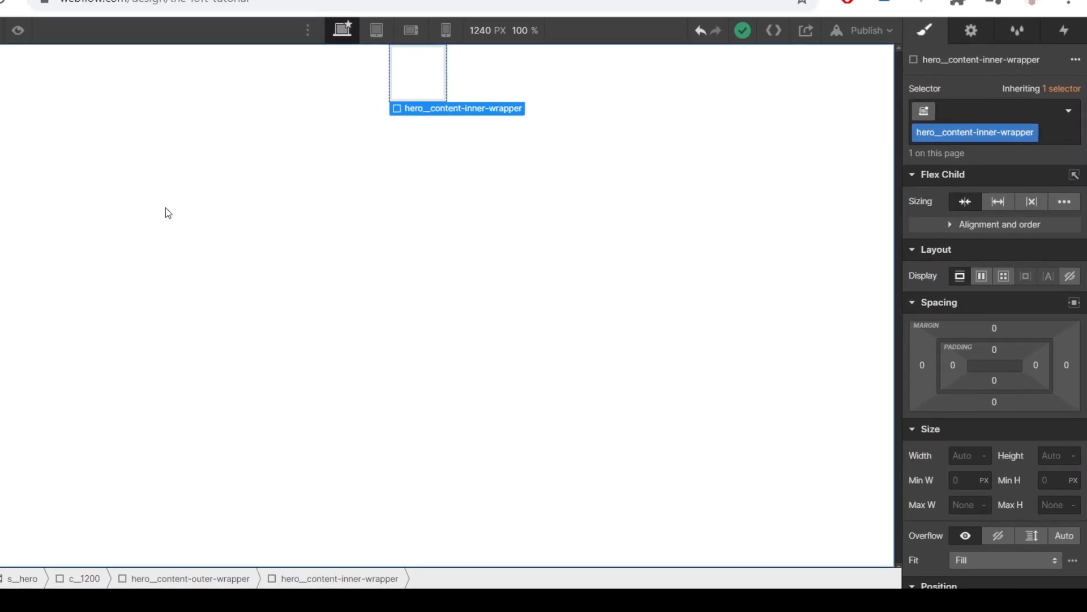
# Step: Add an H1 heading inside the inner wrapper and target the All H1 Headings tag for styling
pyautogui.click(12, 103)
pyautogui.click(56, 493)
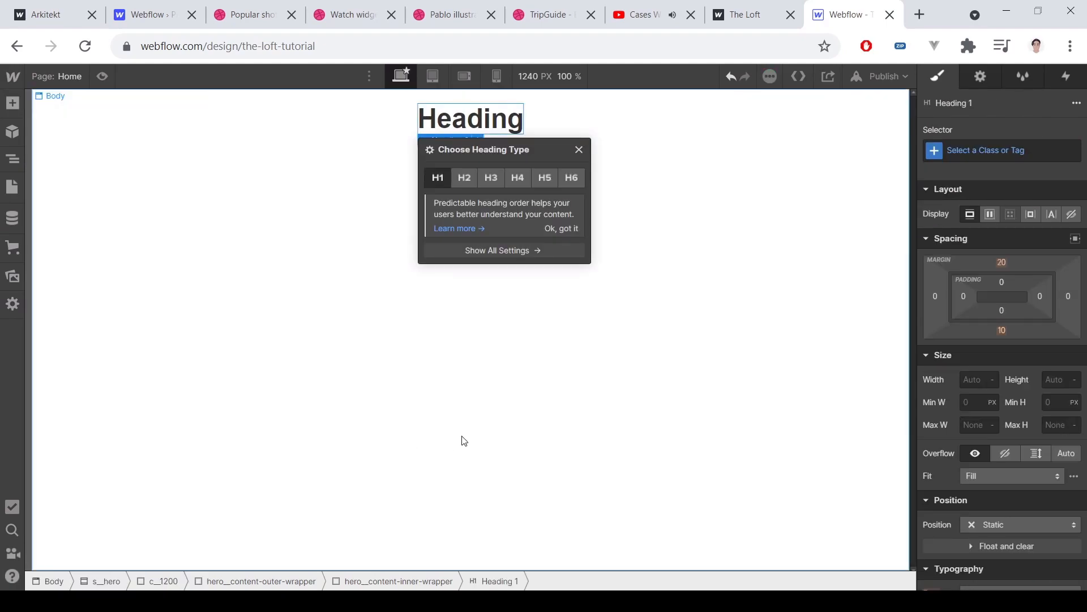
pyautogui.click(986, 151)
pyautogui.click(956, 227)
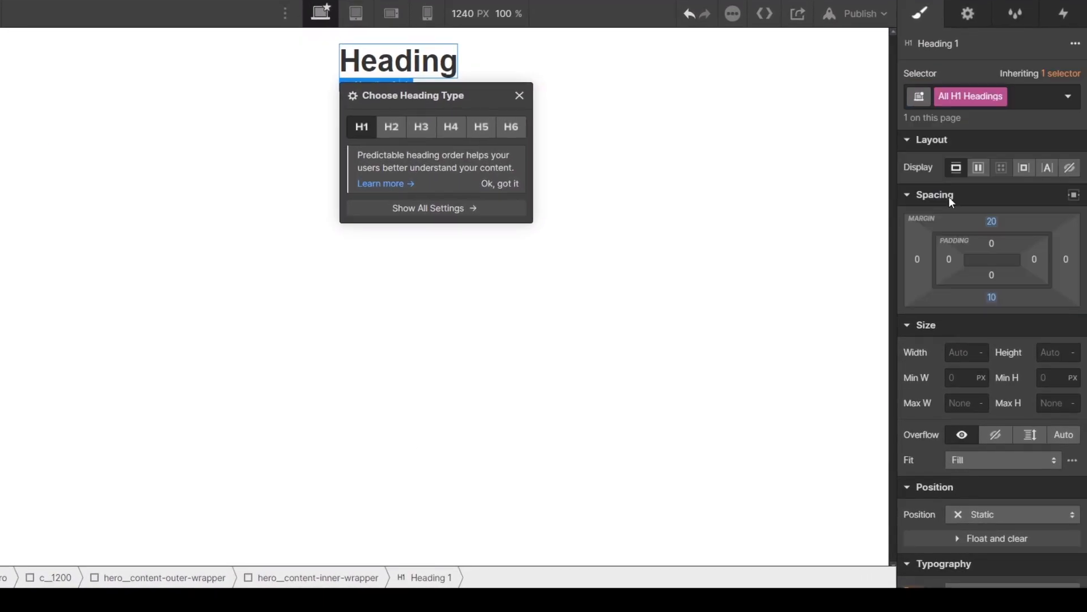
# Step: Set the top margin of all H1 headings to 0
pyautogui.scroll(-5, 972, 292)
pyautogui.scroll(5, 974, 257)
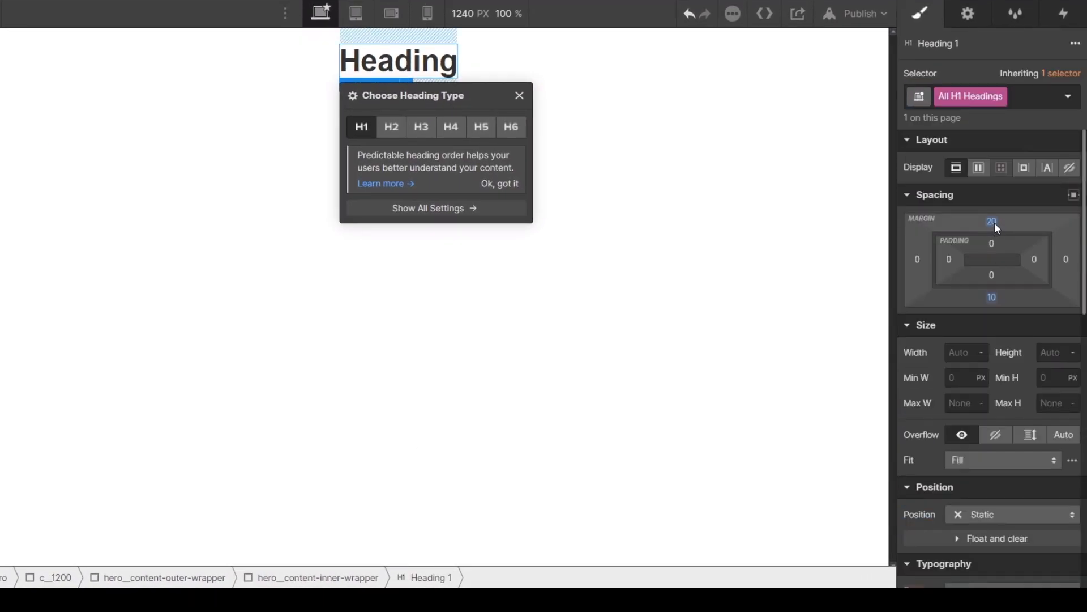
pyautogui.click(992, 222)
pyautogui.click(974, 274)
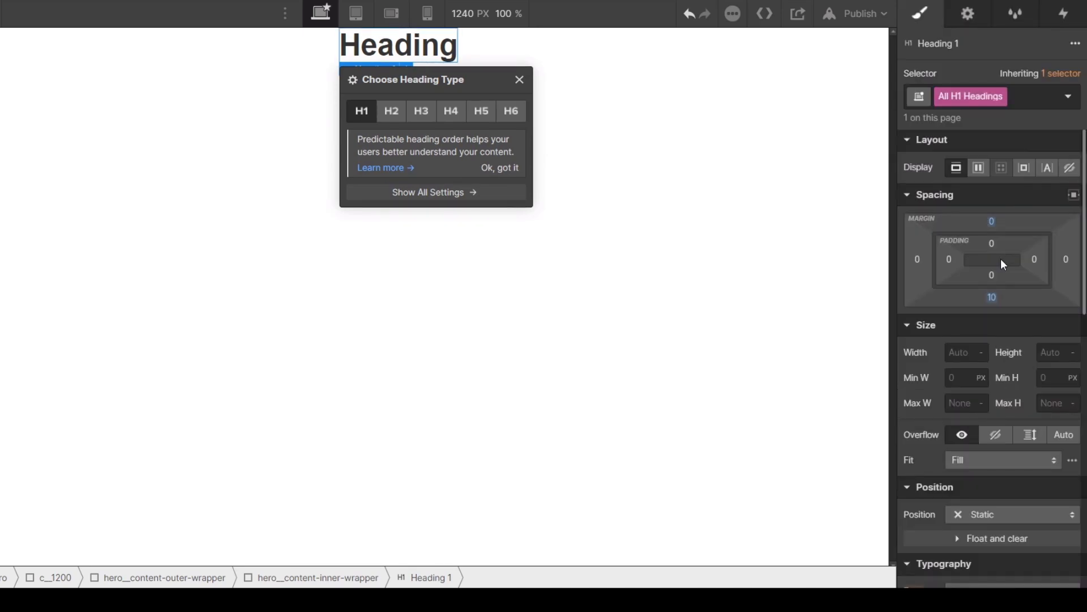
pyautogui.scroll(-2, 965, 439)
pyautogui.click(986, 416)
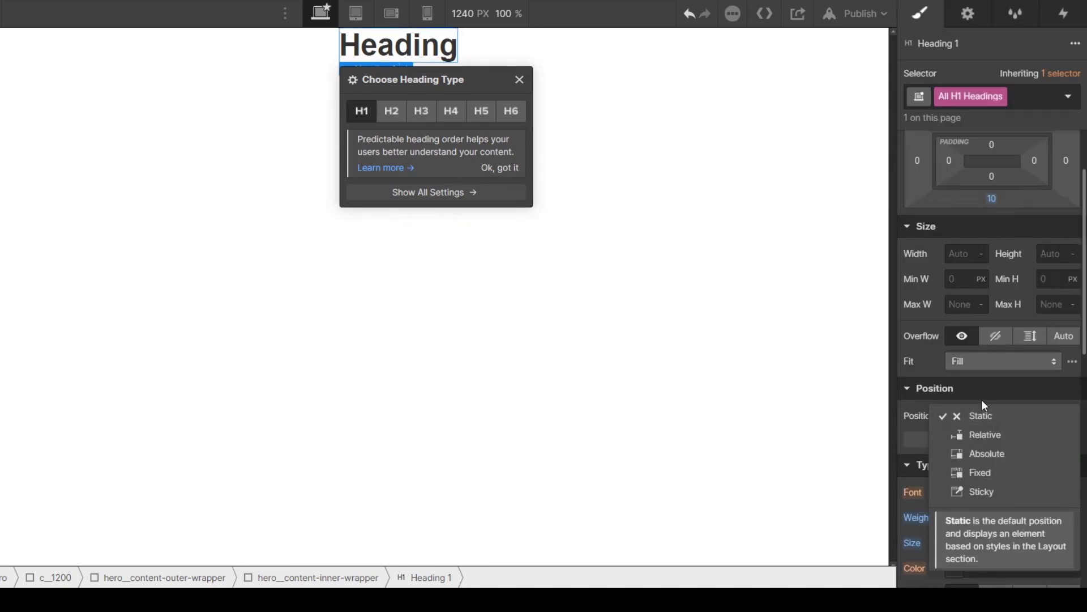
pyautogui.click(986, 416)
# Step: Set the font of all H1 headings to Bilderberg x3red with the weight 400 - Normal
pyautogui.scroll(-3, 963, 422)
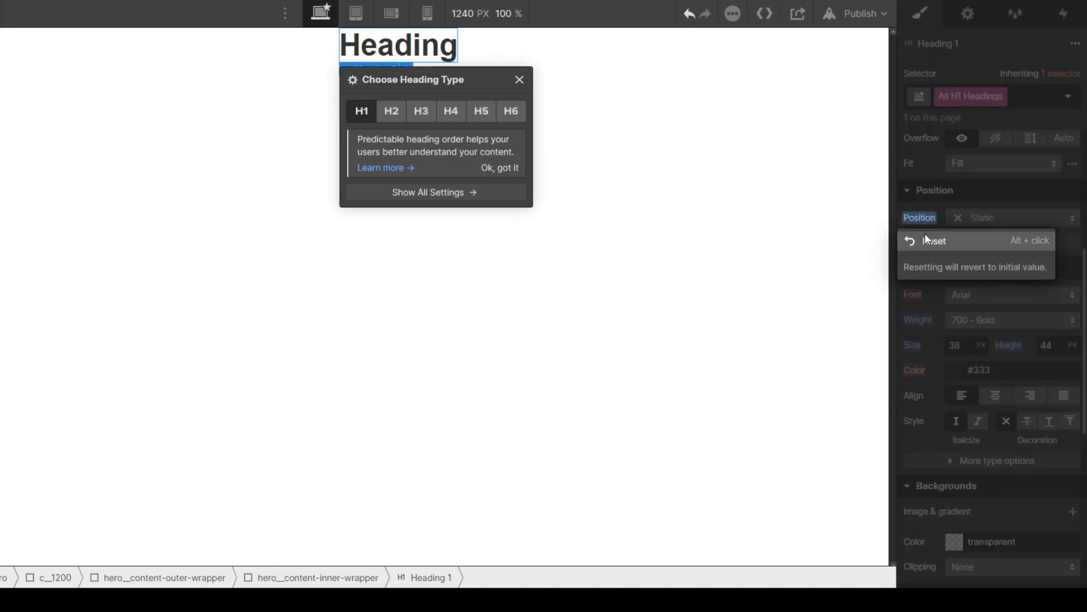
pyautogui.click(988, 296)
pyautogui.click(1000, 66)
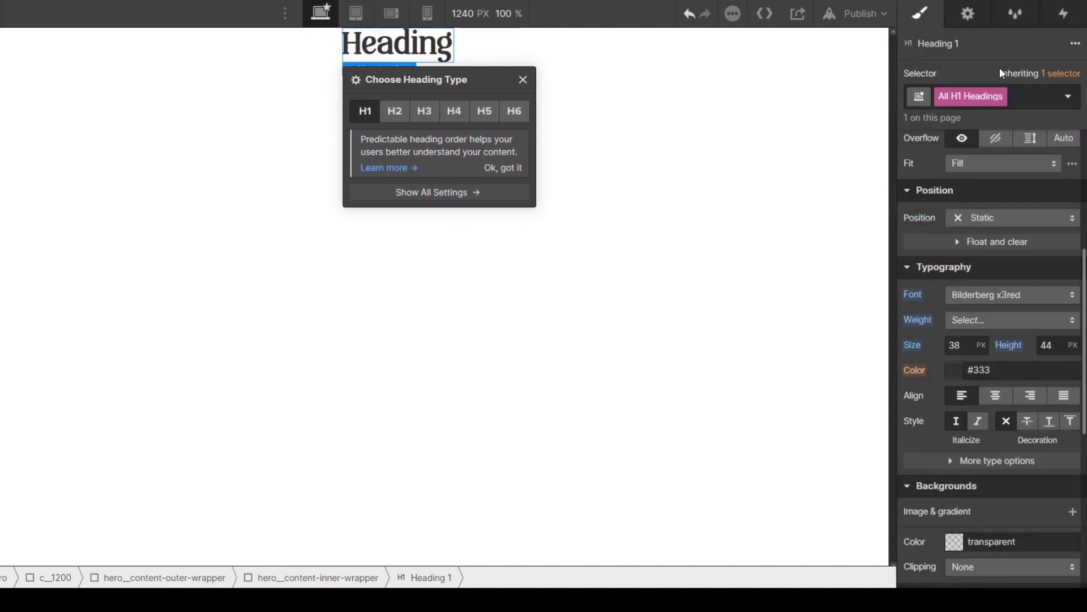
pyautogui.click(995, 330)
pyautogui.click(1005, 260)
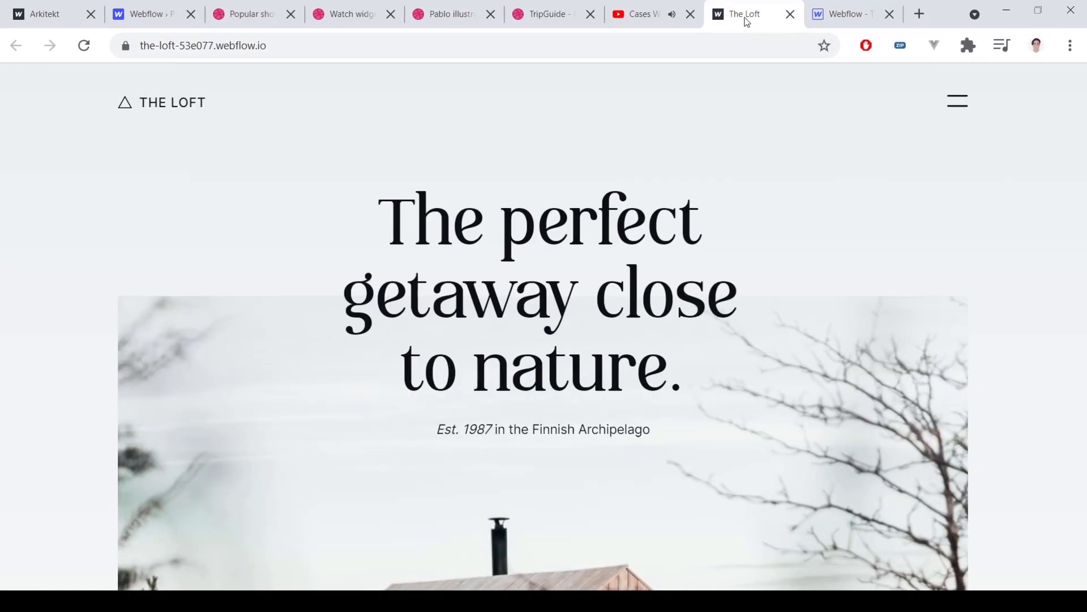
# Step: Return to the Webflow design and replace the heading text with "The perfect getaway close to nature"
pyautogui.click(833, 20)
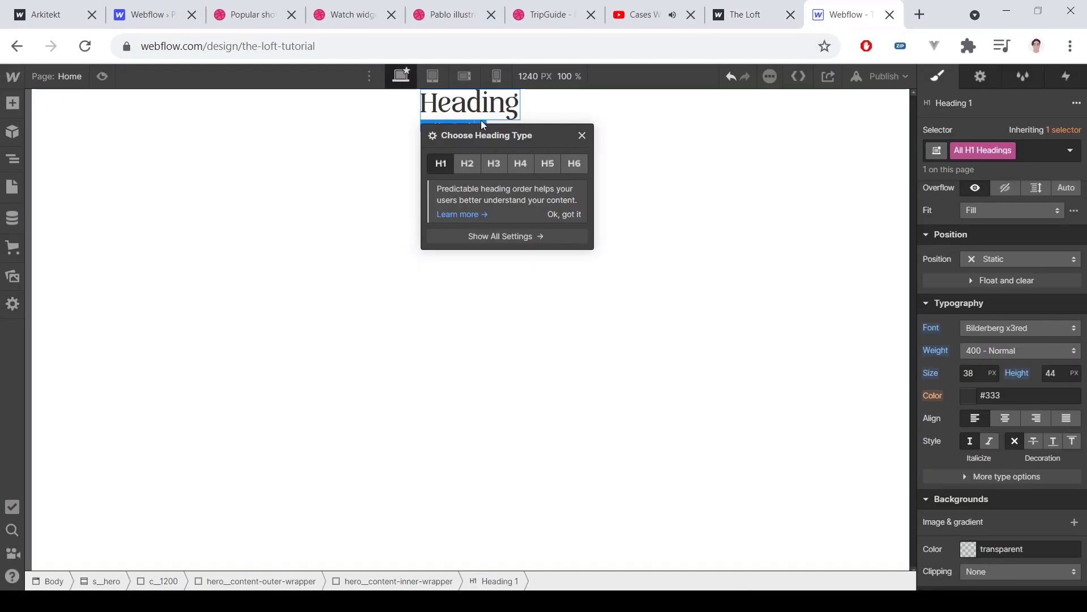
pyautogui.doubleClick(542, 129)
pyautogui.write('The perfect getaway close to nature')
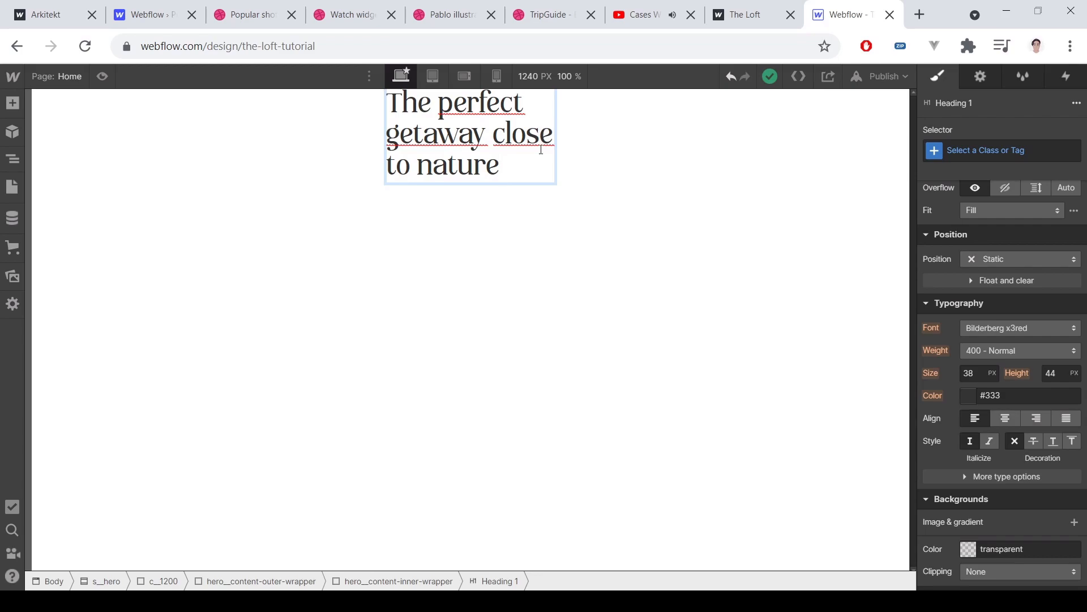
pyautogui.press('Escape')
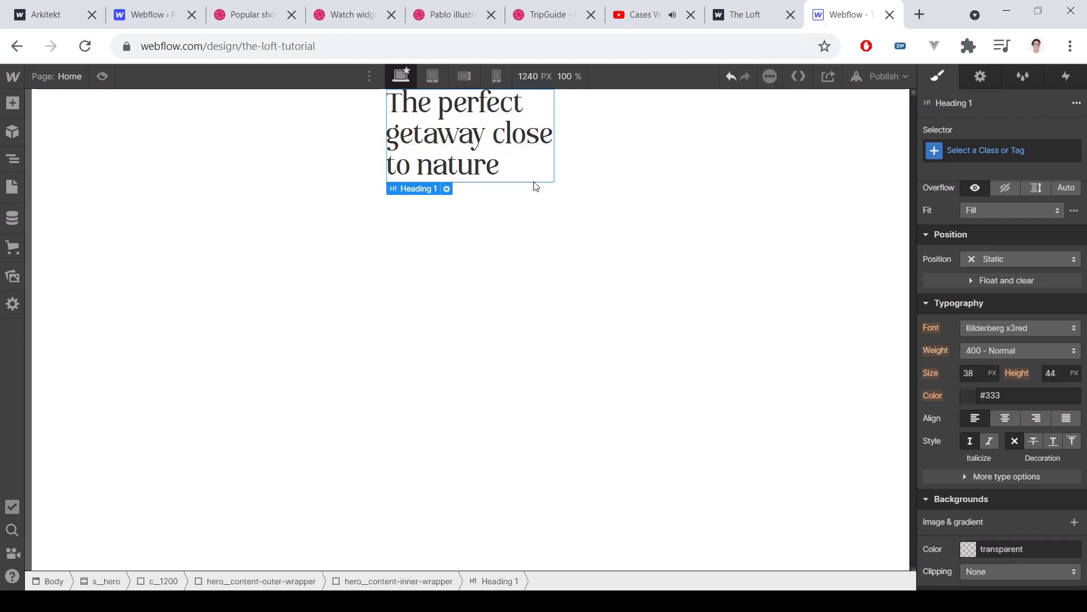
# Step: Centre-align the text of hero__content-inner-wrapper
pyautogui.click(325, 168)
pyautogui.click(425, 164)
pyautogui.click(414, 196)
pyautogui.click(417, 198)
pyautogui.scroll(-2, 970, 301)
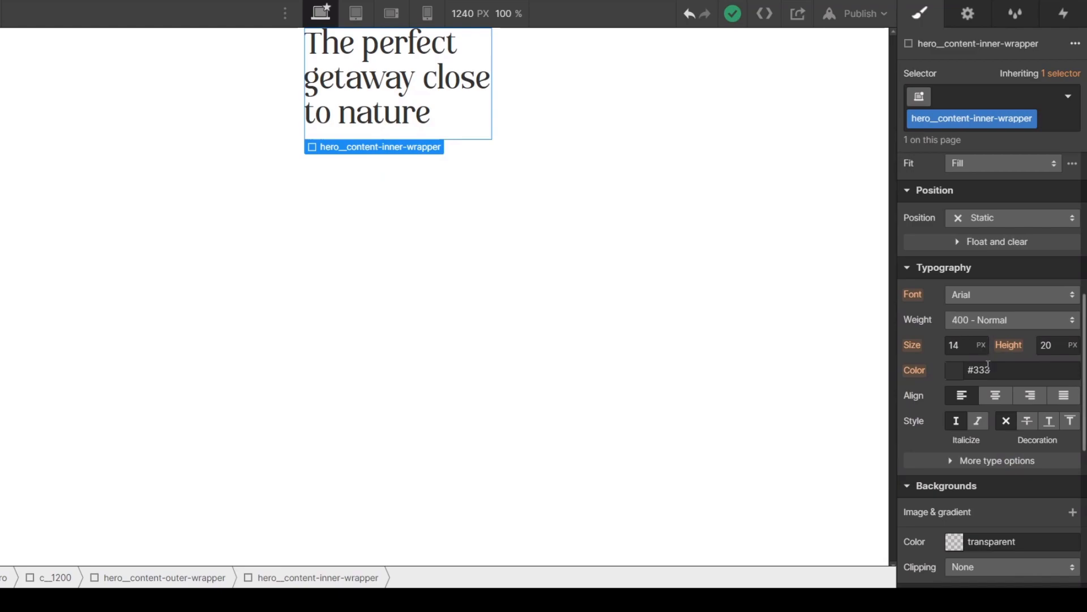
pyautogui.click(992, 397)
# Step: Set the font of the Body (All Pages) tag to Inter
pyautogui.click(61, 282)
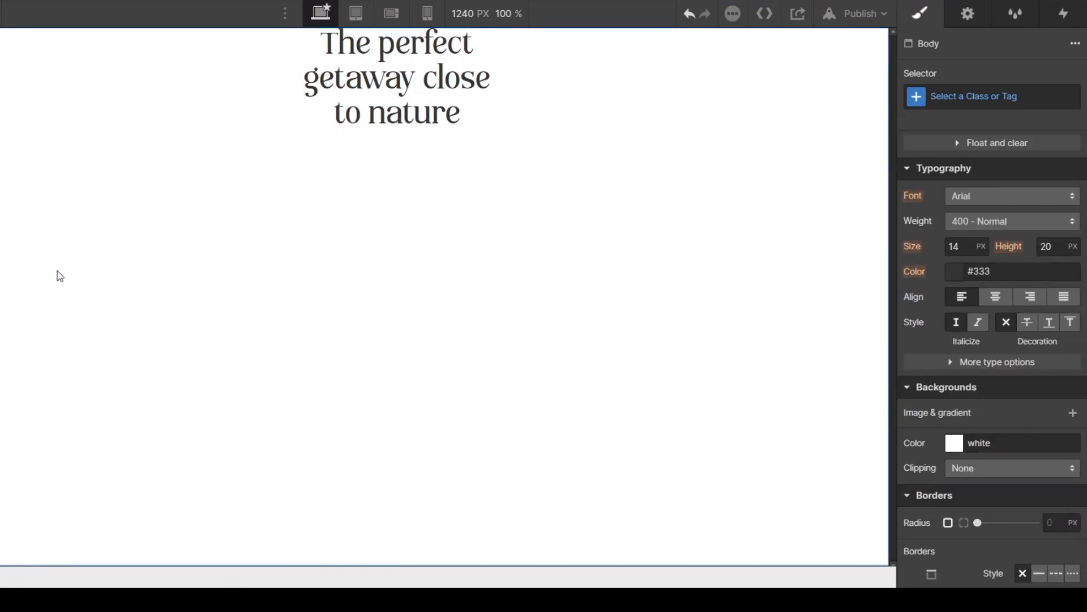
pyautogui.click(968, 102)
pyautogui.click(952, 177)
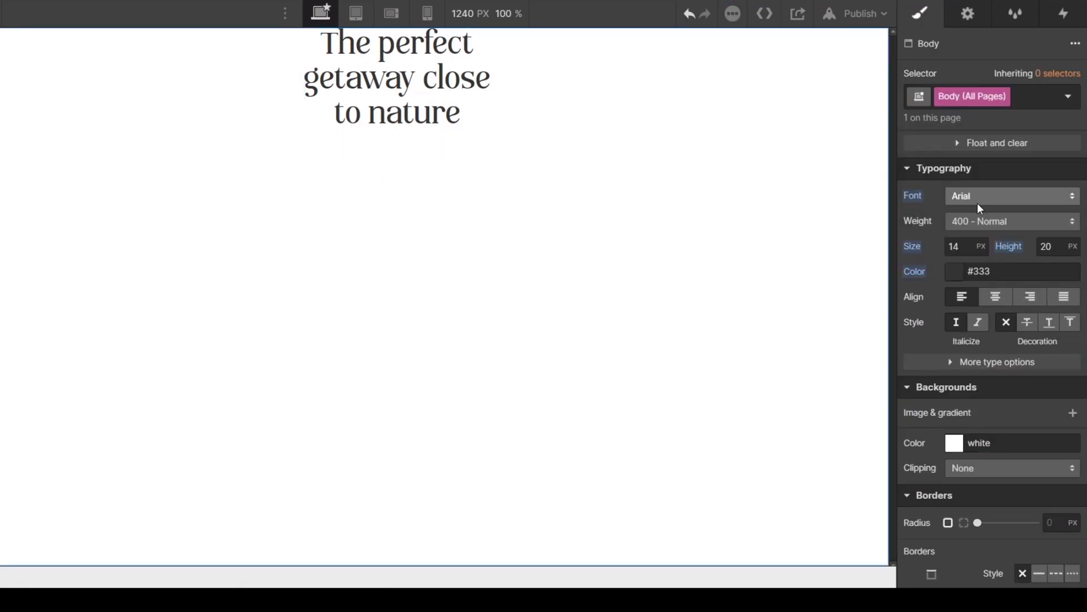
pyautogui.click(982, 198)
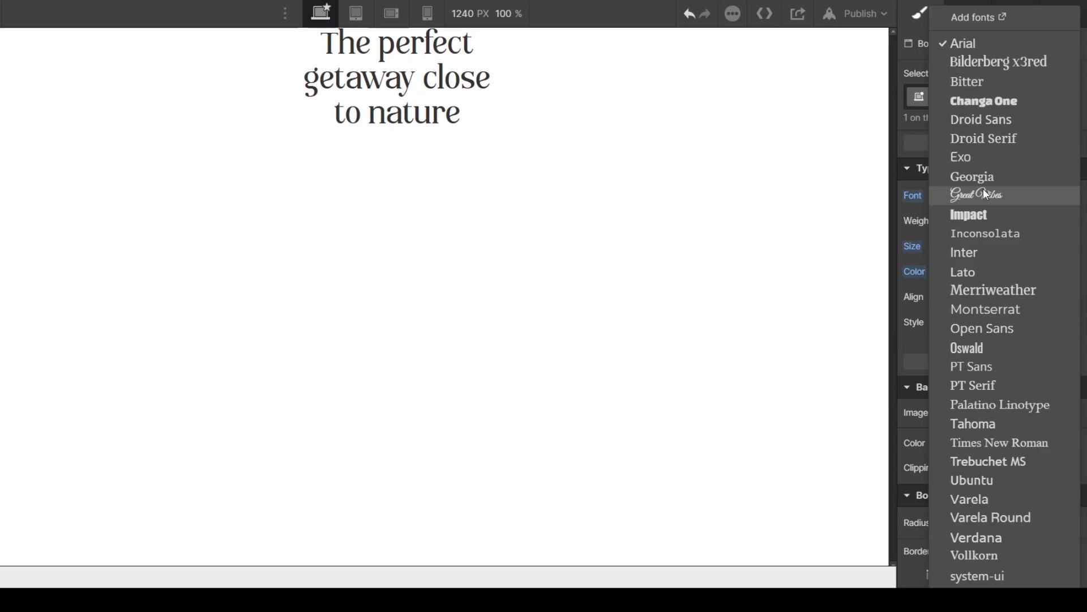
pyautogui.click(970, 252)
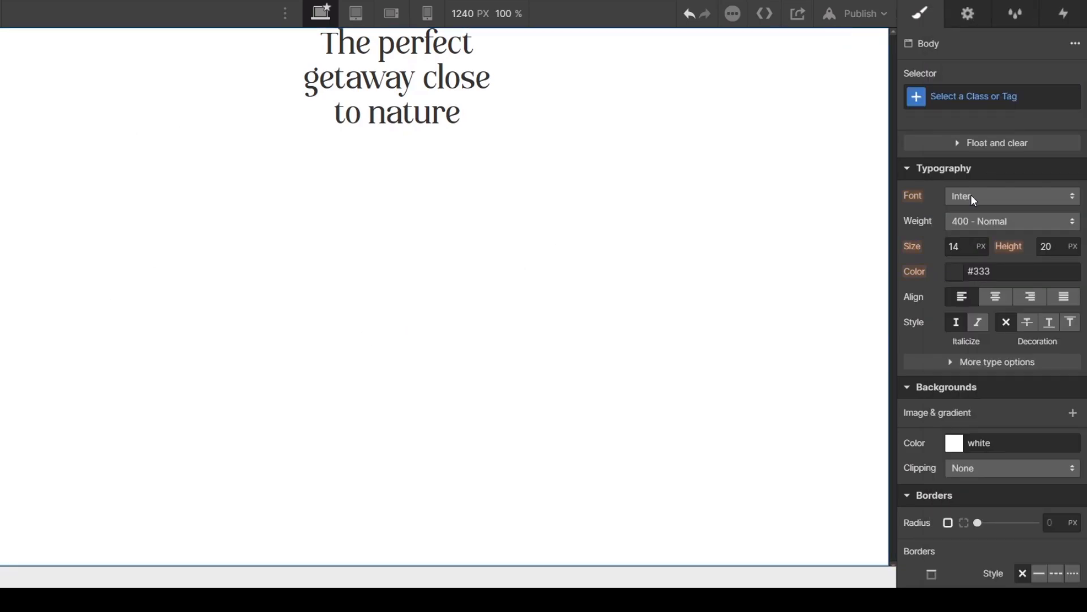
# Step: Set the Body (All Pages) text size to 16 px, the line height to 1.3 em and the colour to black
pyautogui.click(981, 95)
pyautogui.click(950, 181)
pyautogui.click(960, 246)
pyautogui.write('16')
pyautogui.press('Tab')
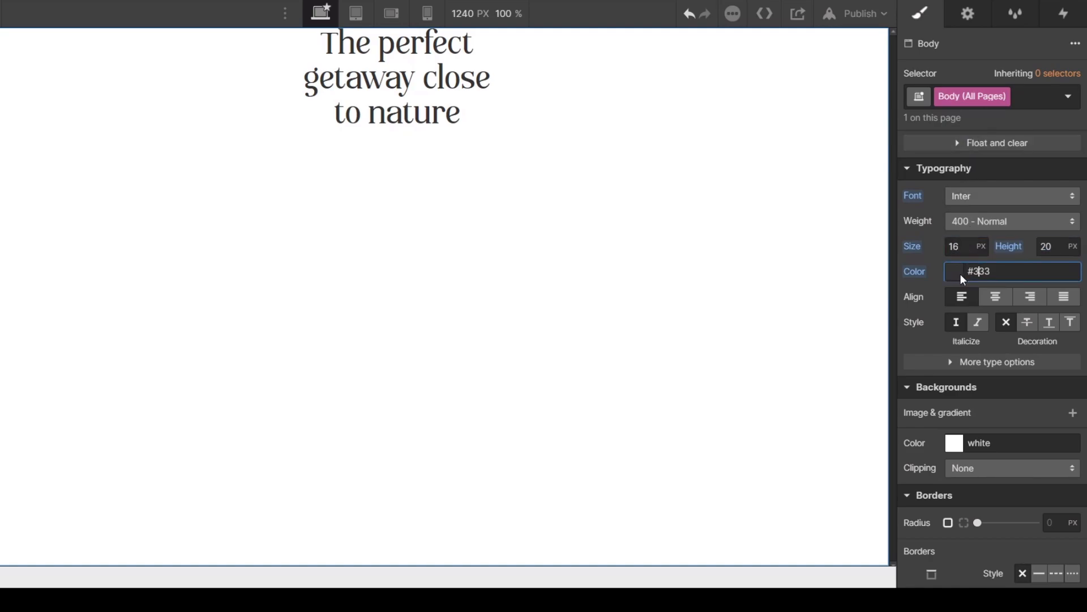
pyautogui.click(958, 274)
pyautogui.moveTo(954, 279); pyautogui.dragTo(851, 478)
pyautogui.click(800, 239)
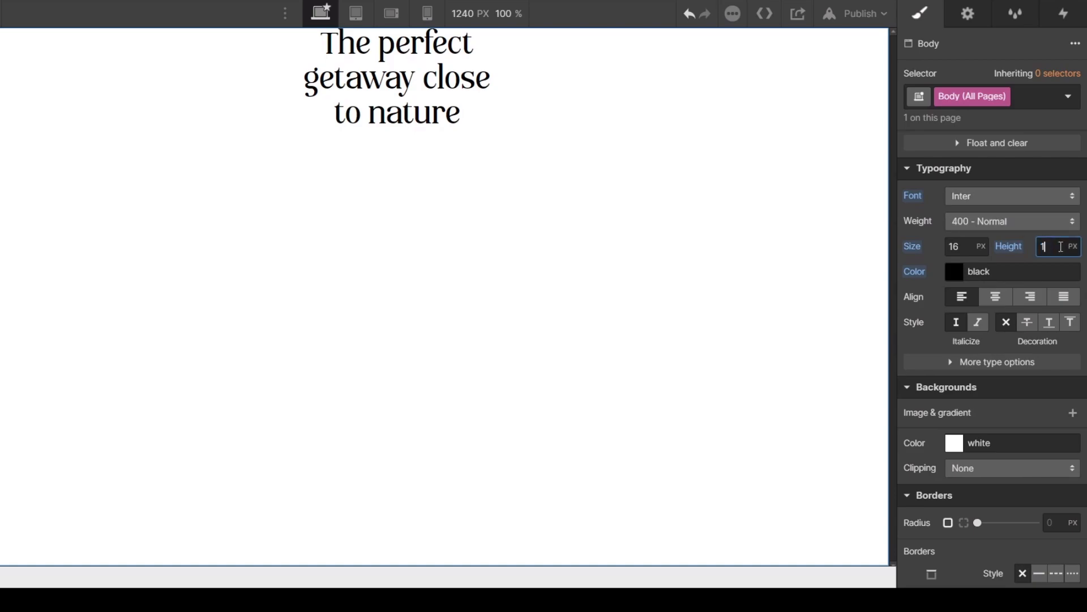
pyautogui.click(385, 79)
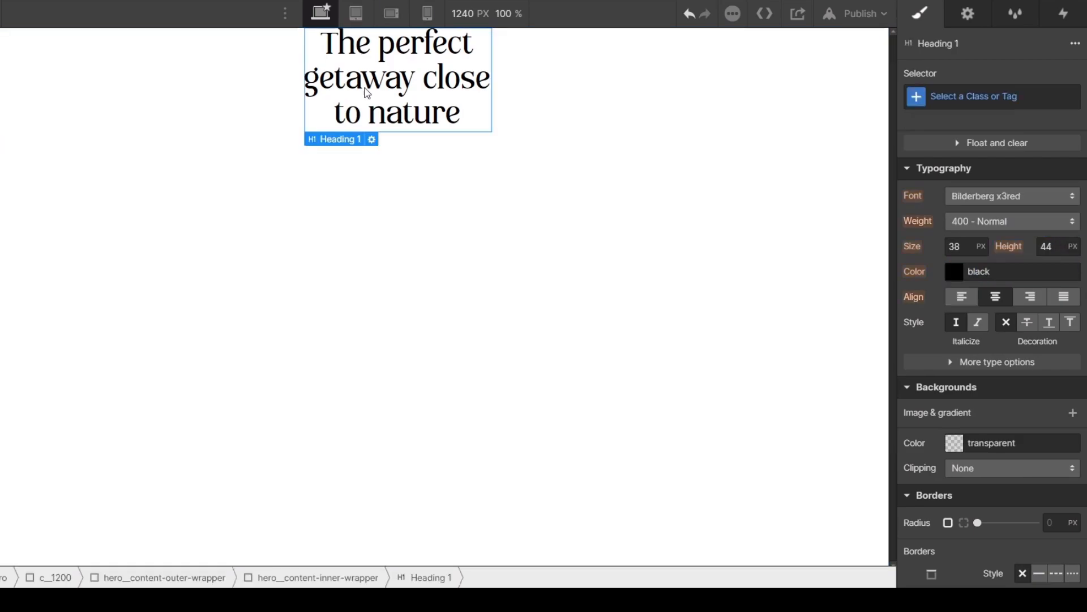
# Step: Add a div block directly inside the s__hero section and give it the class nav__outer-wrapper
pyautogui.click(203, 106)
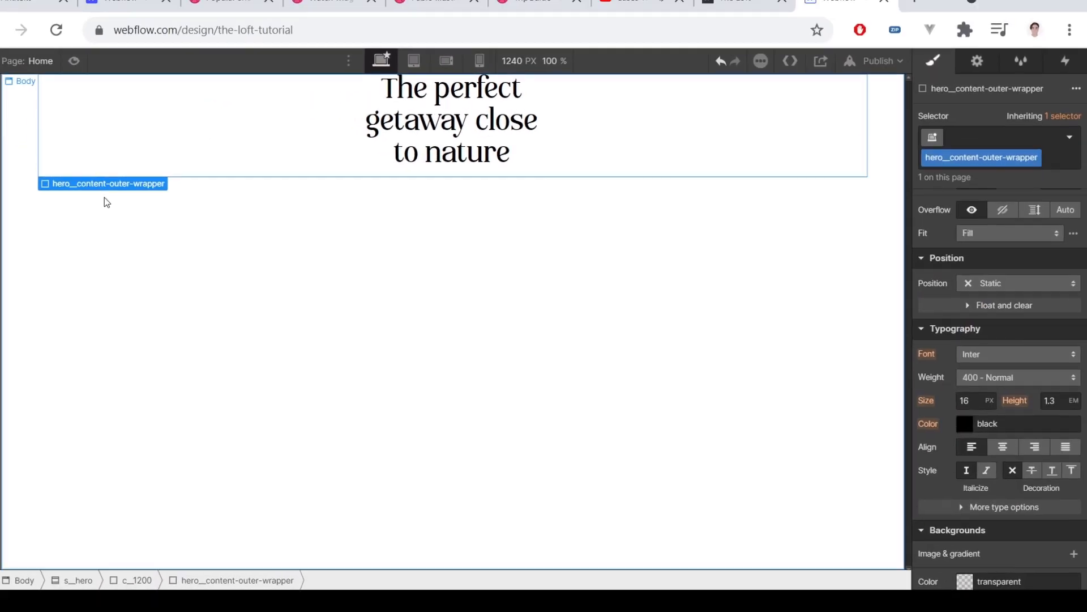
pyautogui.click(15, 145)
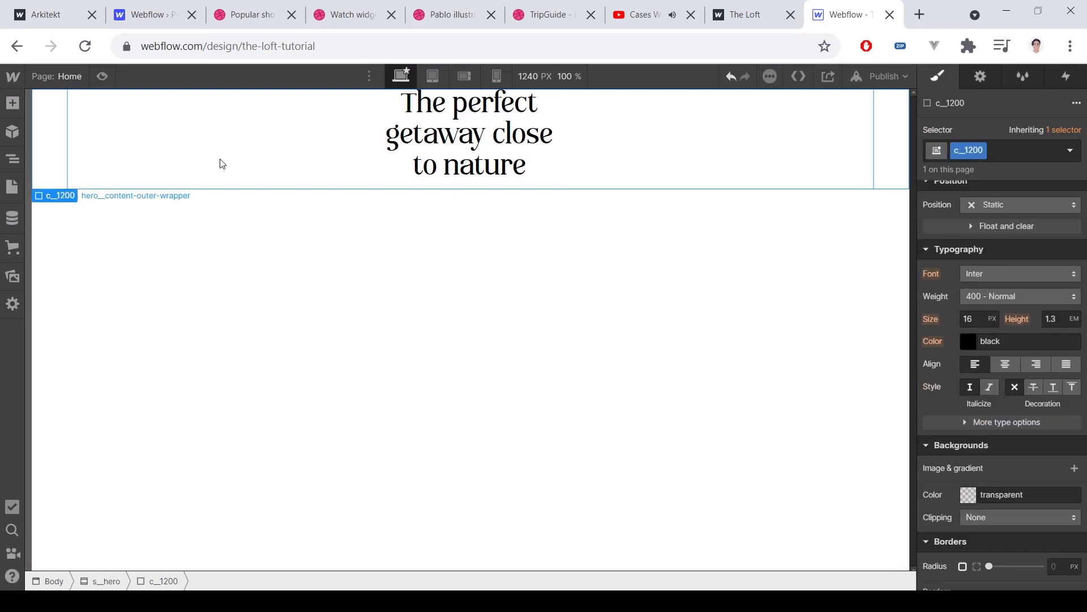
pyautogui.click(46, 148)
pyautogui.click(132, 155)
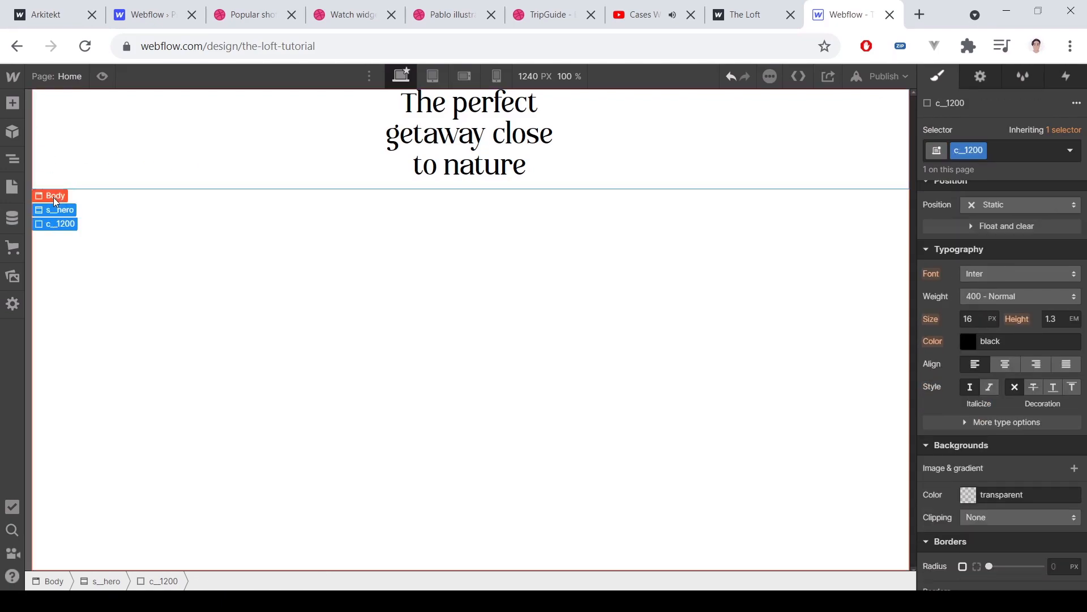
pyautogui.click(57, 208)
pyautogui.click(12, 102)
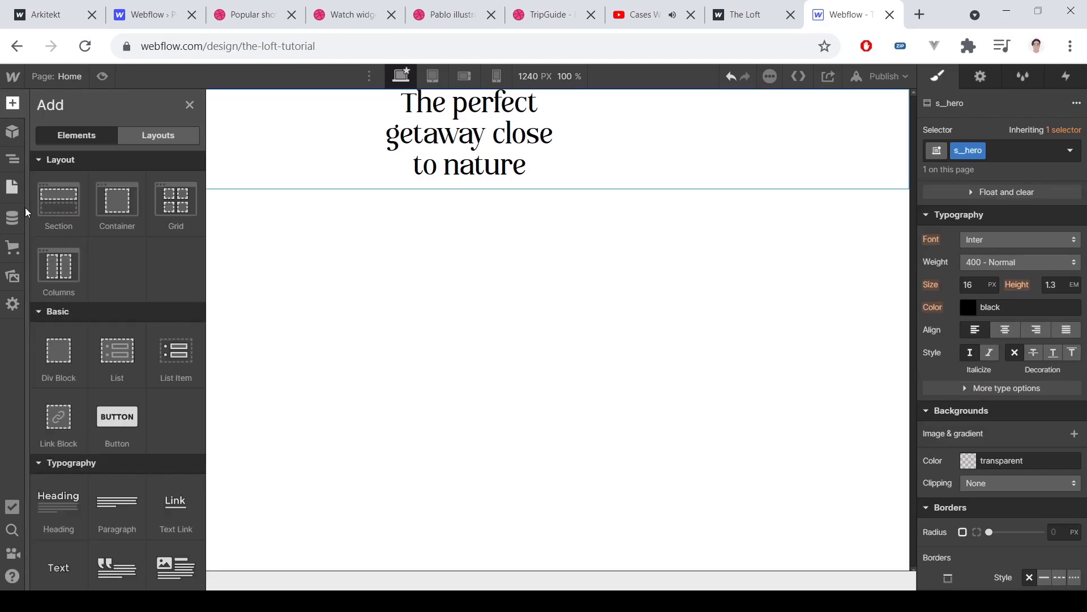
pyautogui.click(58, 351)
pyautogui.hotkey('ctrl', 'Return')
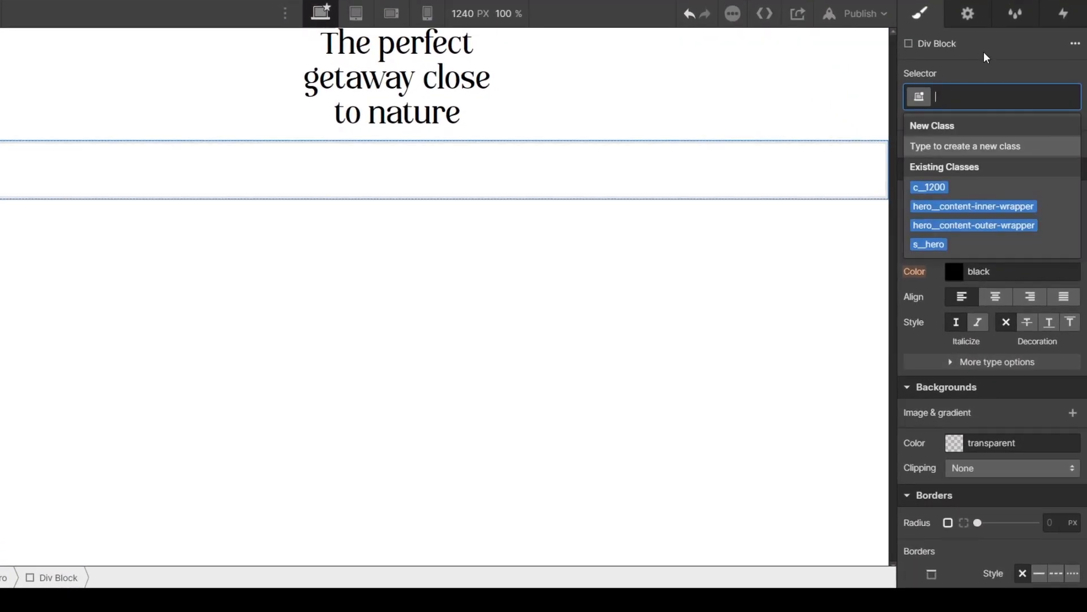
pyautogui.write('nav__outer-wrapper')
pyautogui.press('Return')
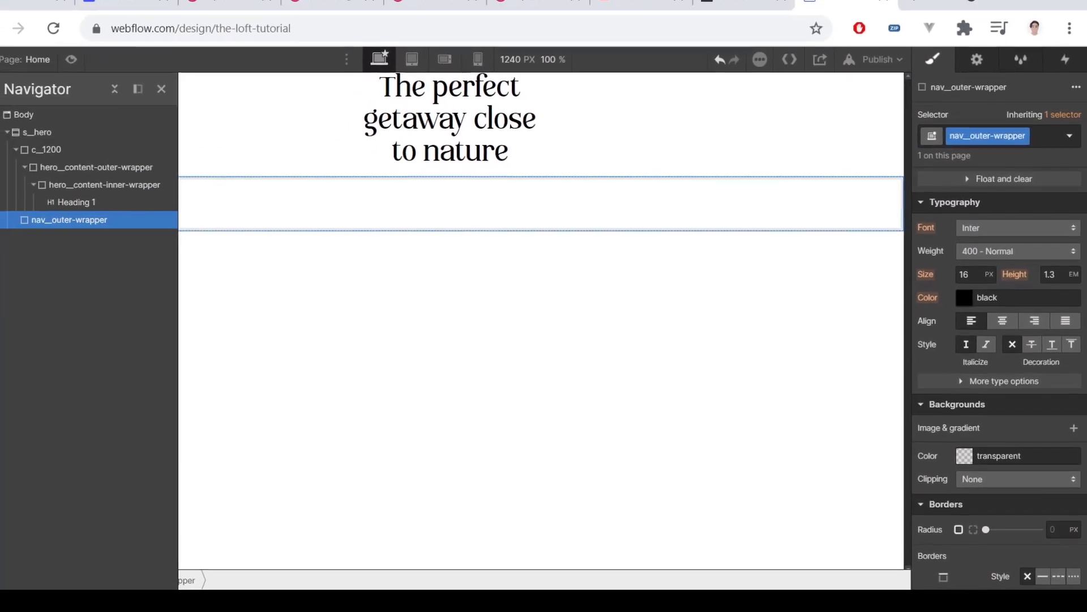
# Step: Move nav__outer-wrapper above c__1200 within s__hero and add a div block with the existing class c__1200 inside it
pyautogui.click(13, 148)
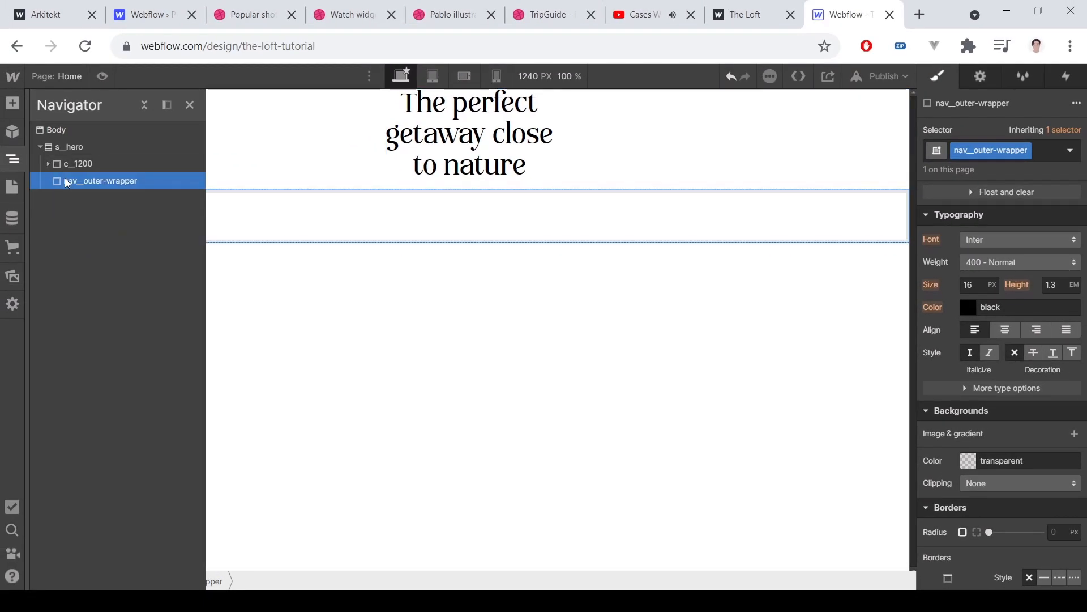
pyautogui.moveTo(66, 182); pyautogui.dragTo(56, 162)
pyautogui.click(7, 105)
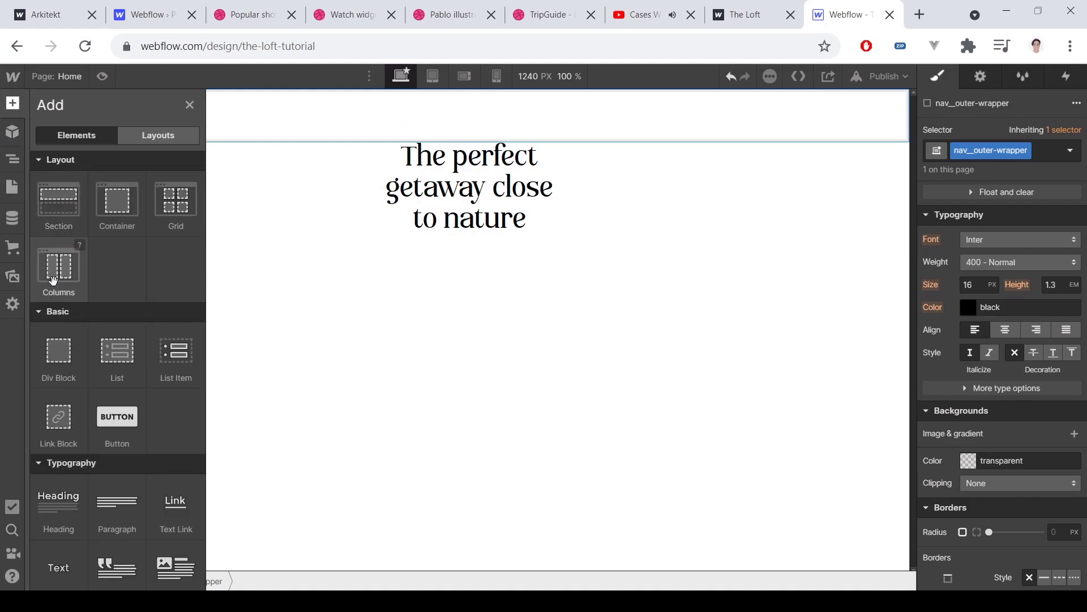
pyautogui.click(54, 347)
pyautogui.click(1031, 147)
pyautogui.write('c')
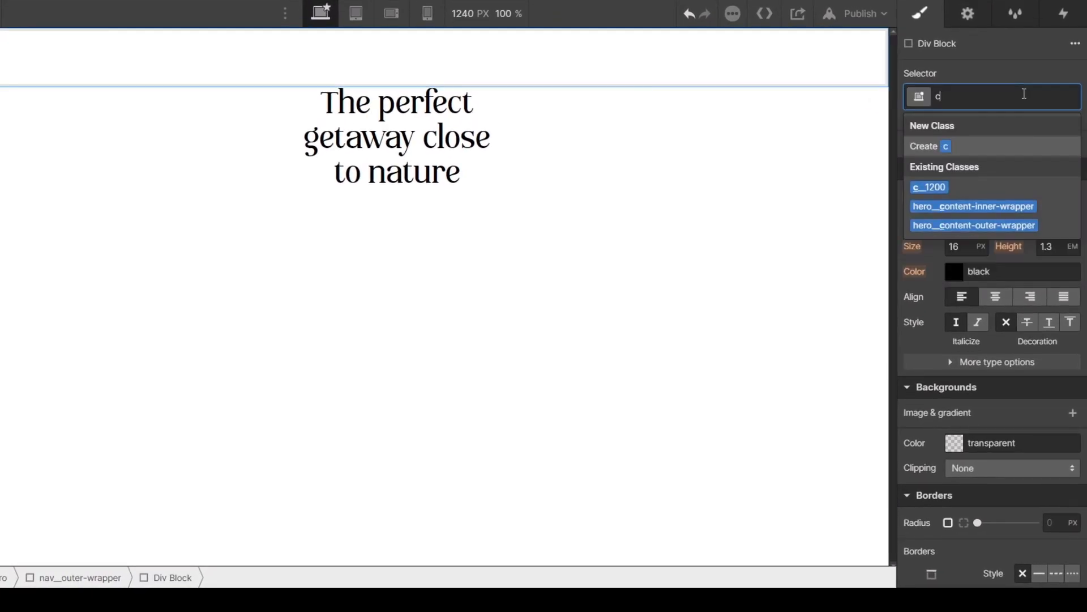
pyautogui.click(929, 187)
# Step: Add a nav__inner-wrapper div block inside the navigation's c__1200 and lay it out as horizontal flex justified with space between
pyautogui.click(0, 82)
pyautogui.click(19, 330)
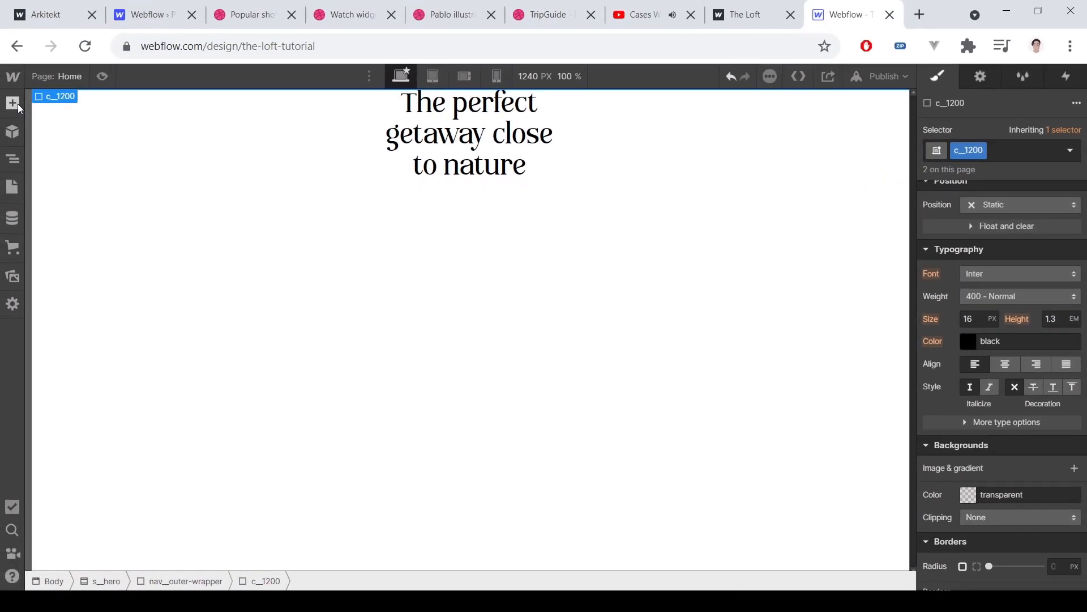
pyautogui.click(1042, 146)
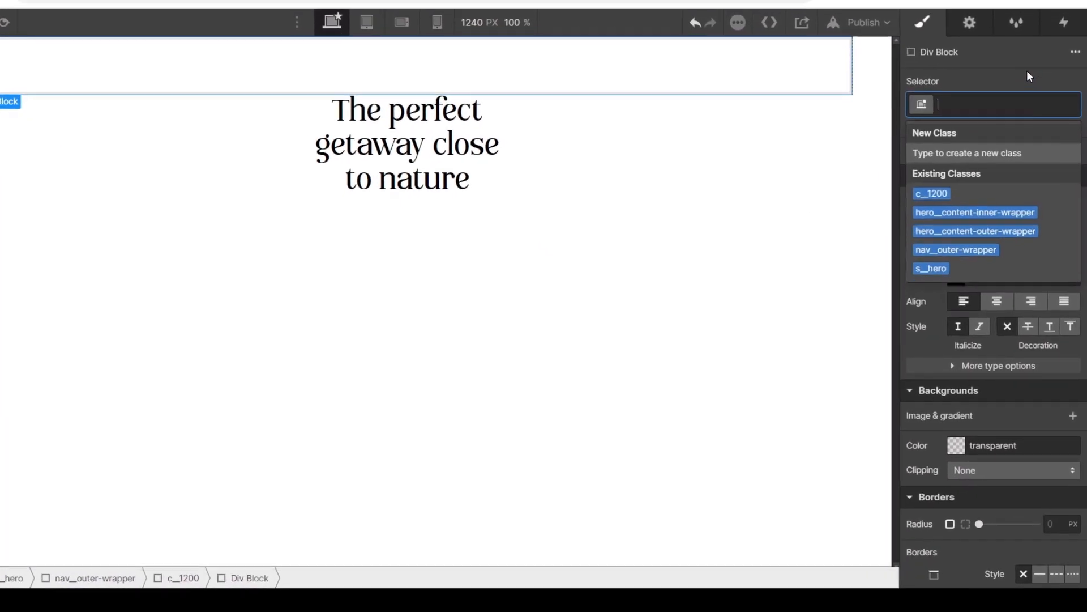
pyautogui.write('nav_inner-wra')
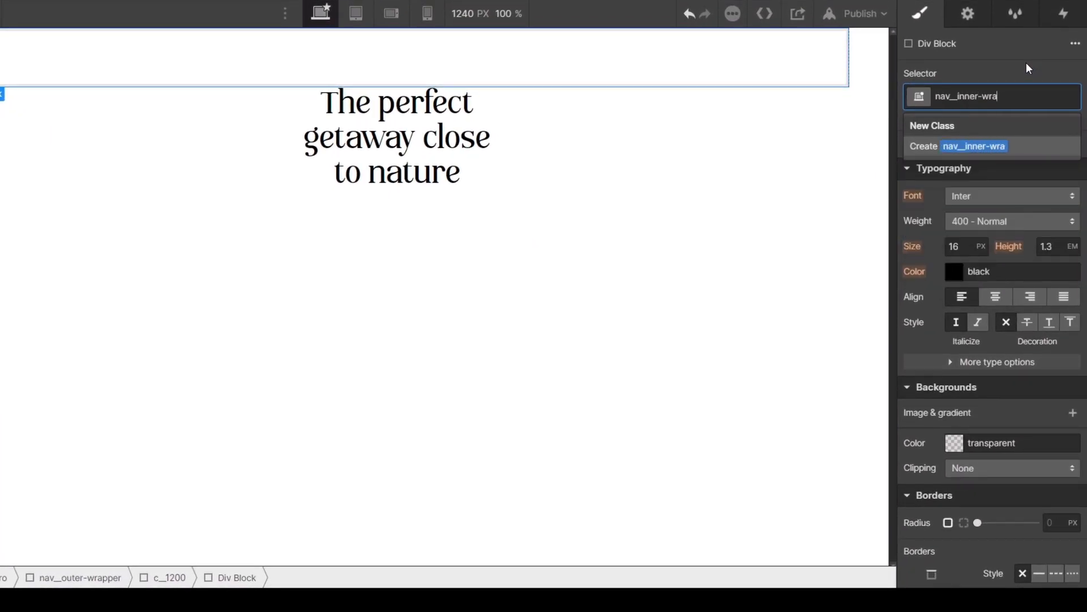
pyautogui.write('pper')
pyautogui.press('Return')
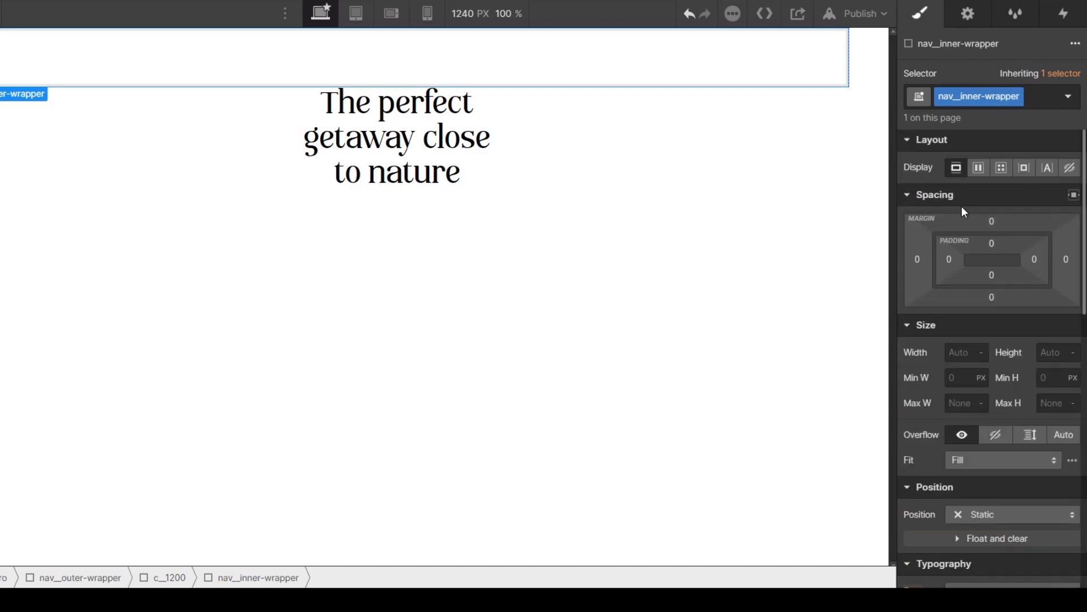
pyautogui.click(978, 168)
pyautogui.click(1041, 250)
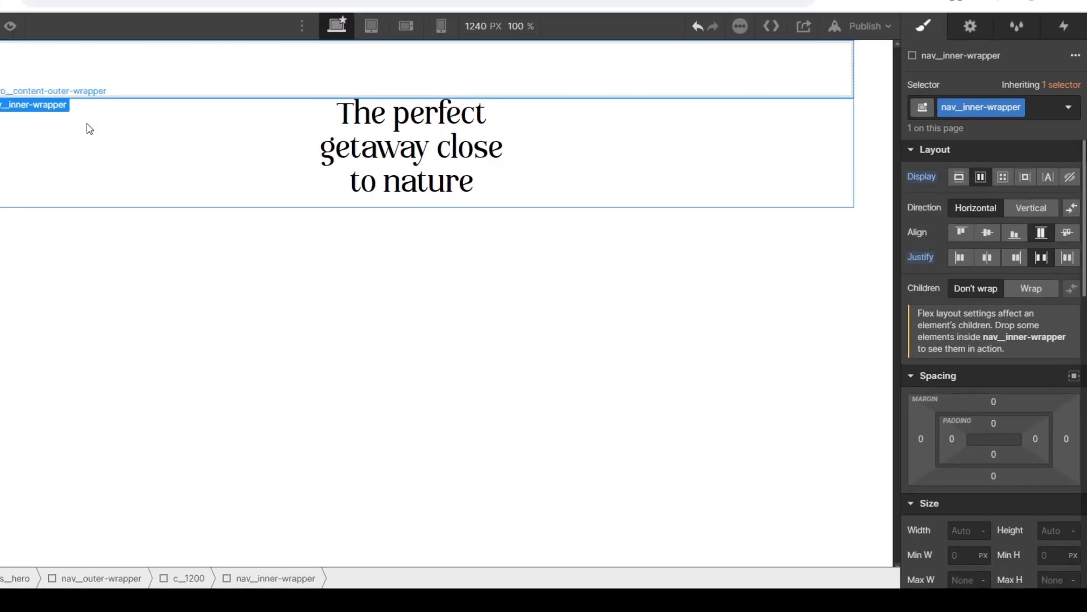
# Step: Add a div block inside nav__inner-wrapper and give it the class nav__brand-wrapper
pyautogui.click(0, 43)
pyautogui.click(64, 359)
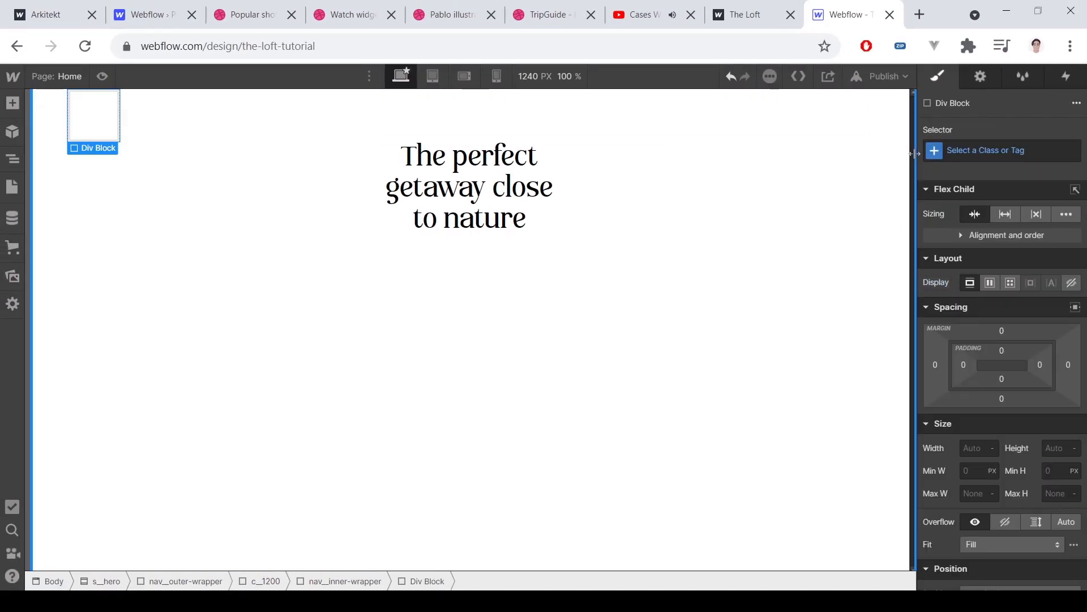
pyautogui.hotkey('ctrl', 'Return')
pyautogui.write('nav__brand-wrapper')
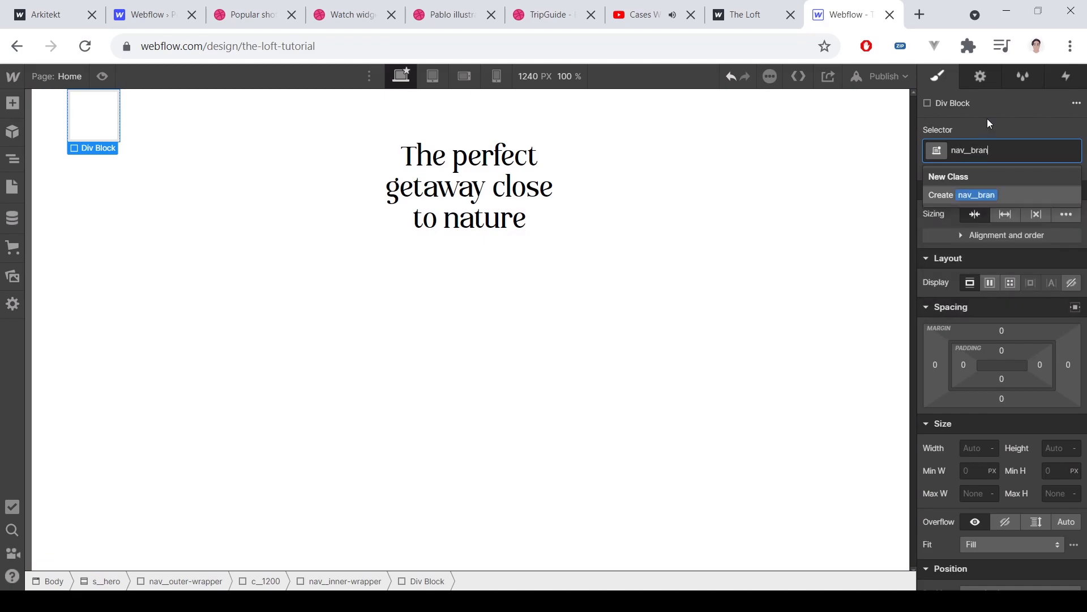
pyautogui.press('Return')
# Step: Copy nav__brand-wrapper into nav__inner-wrapper as a second block, then duplicate its class and rename it nav__menu-wrapper
pyautogui.hotkey('ctrl', 'c')
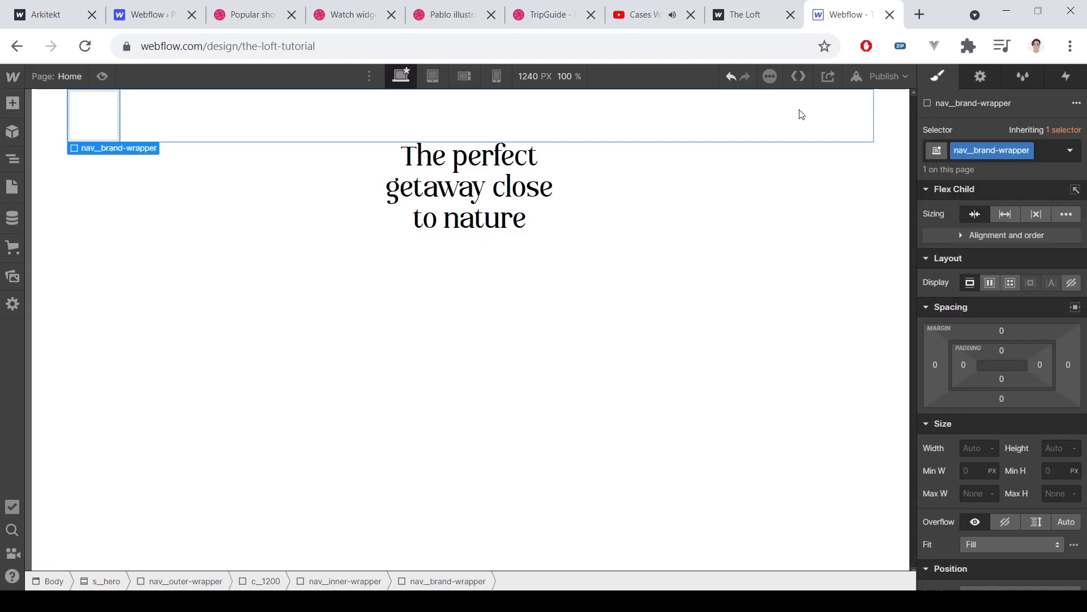
pyautogui.click(802, 114)
pyautogui.hotkey('ctrl', 'v')
pyautogui.click(1029, 151)
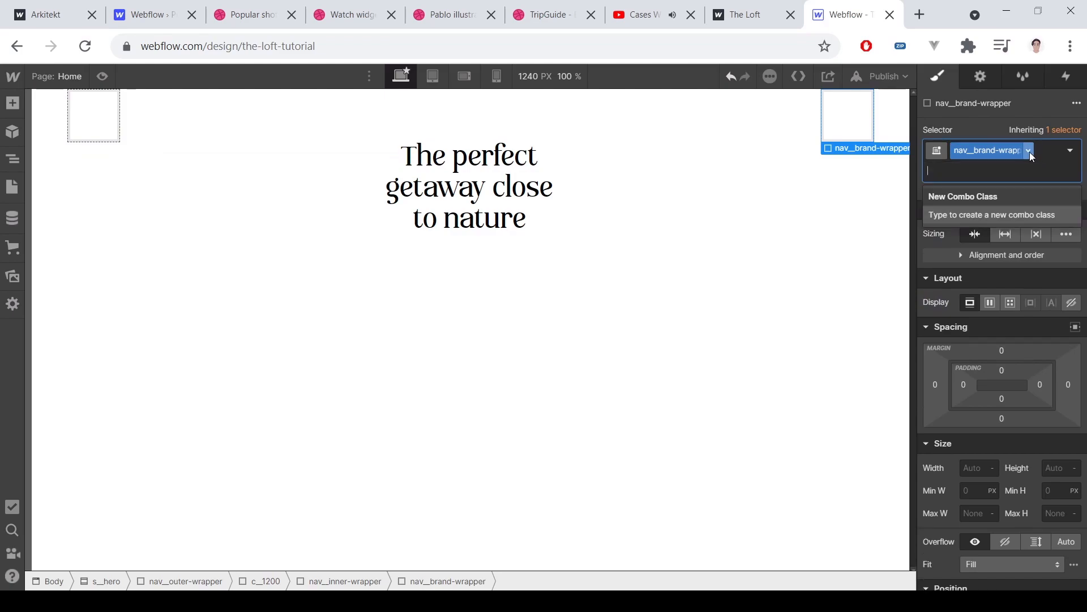
pyautogui.click(1011, 186)
pyautogui.write('nav__menu-wrapper')
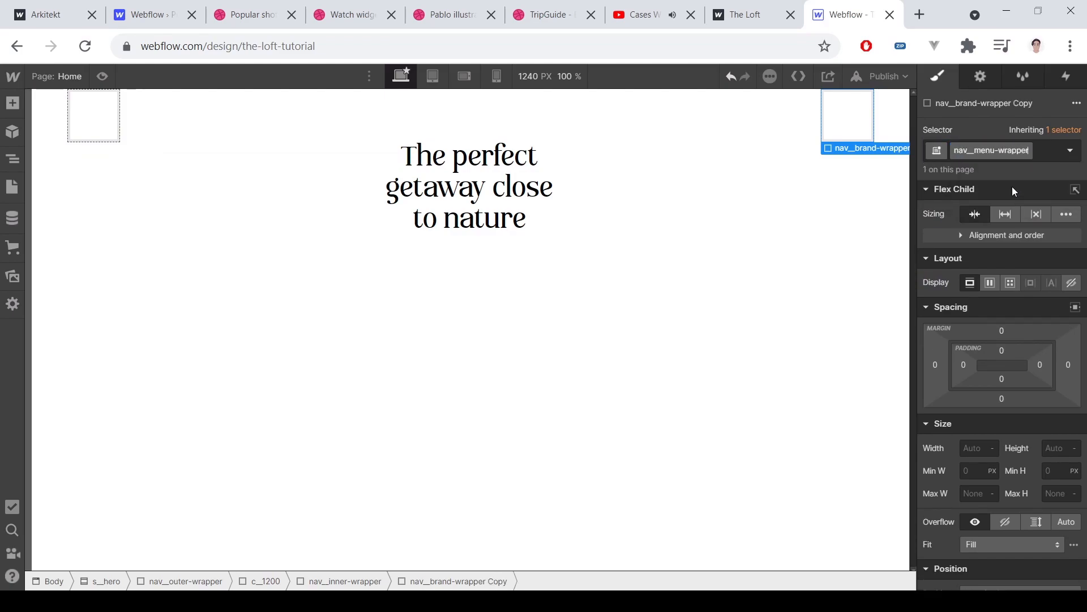
pyautogui.press('Return')
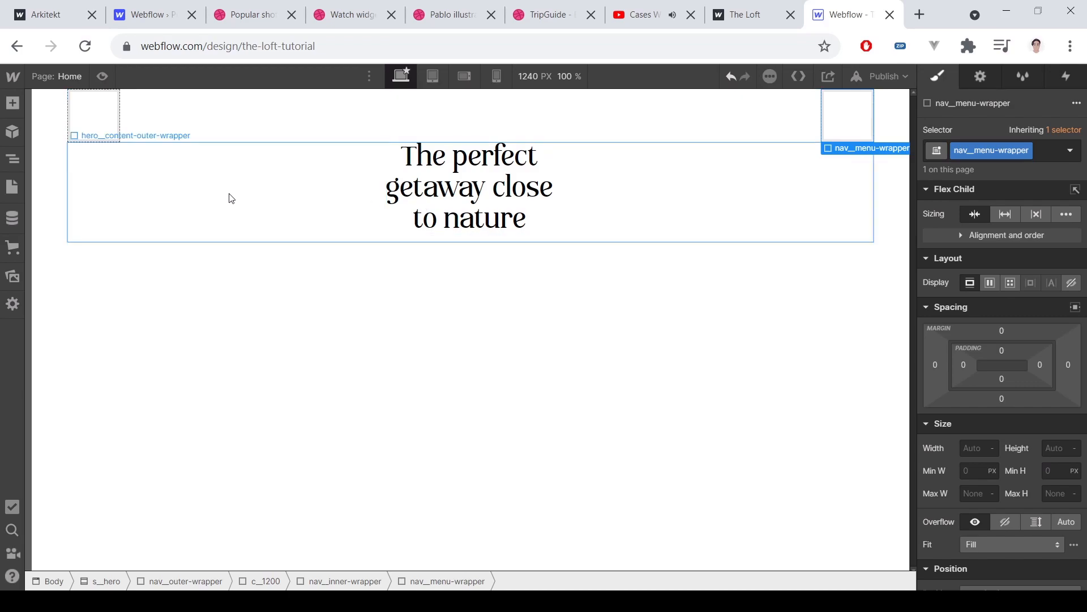
# Step: Insert an image element into nav__brand-wrapper using the asset the-loft__logo.svg
pyautogui.click(103, 127)
pyautogui.click(14, 102)
pyautogui.scroll(-5, 120, 421)
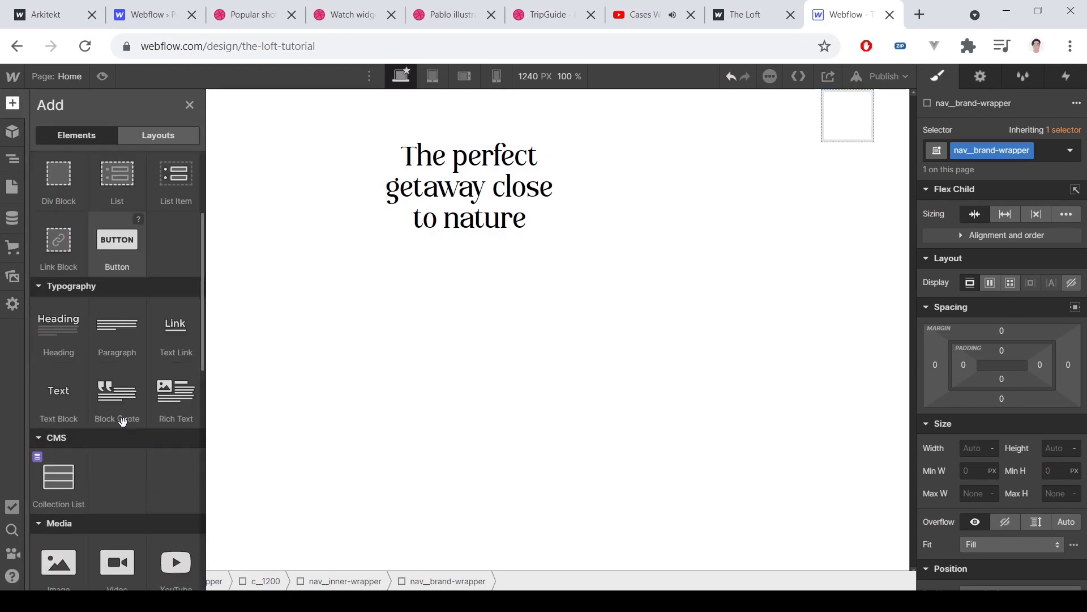
pyautogui.click(61, 478)
pyautogui.click(170, 233)
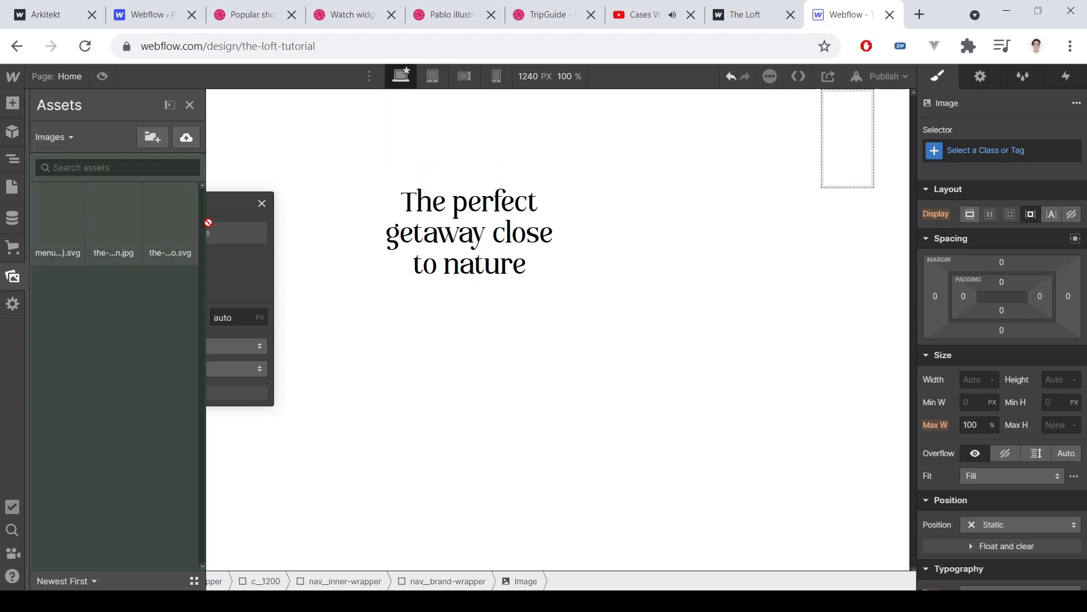
pyautogui.click(189, 222)
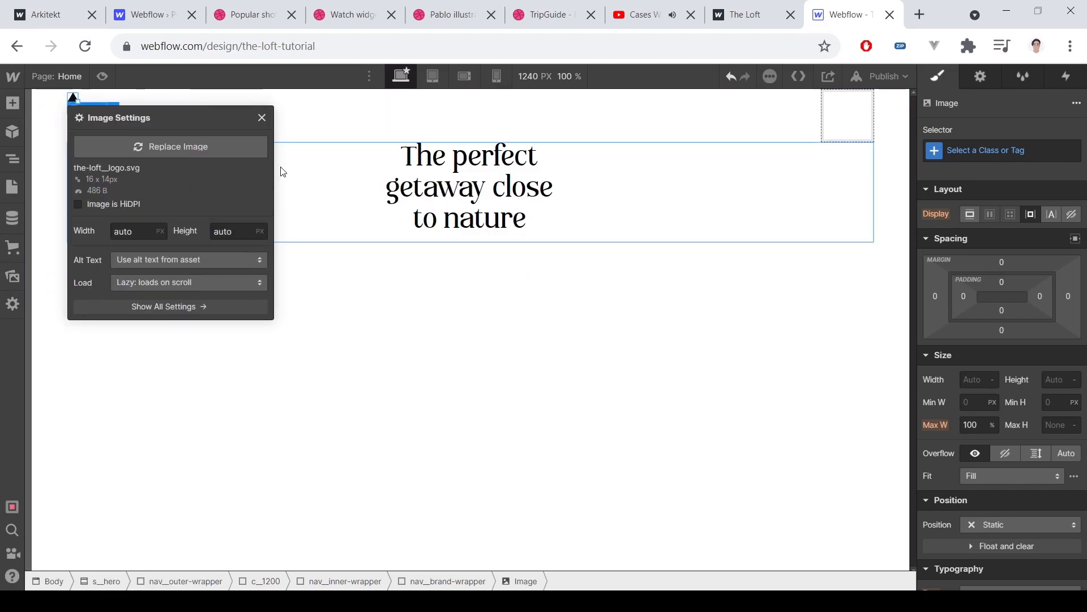
pyautogui.click(262, 117)
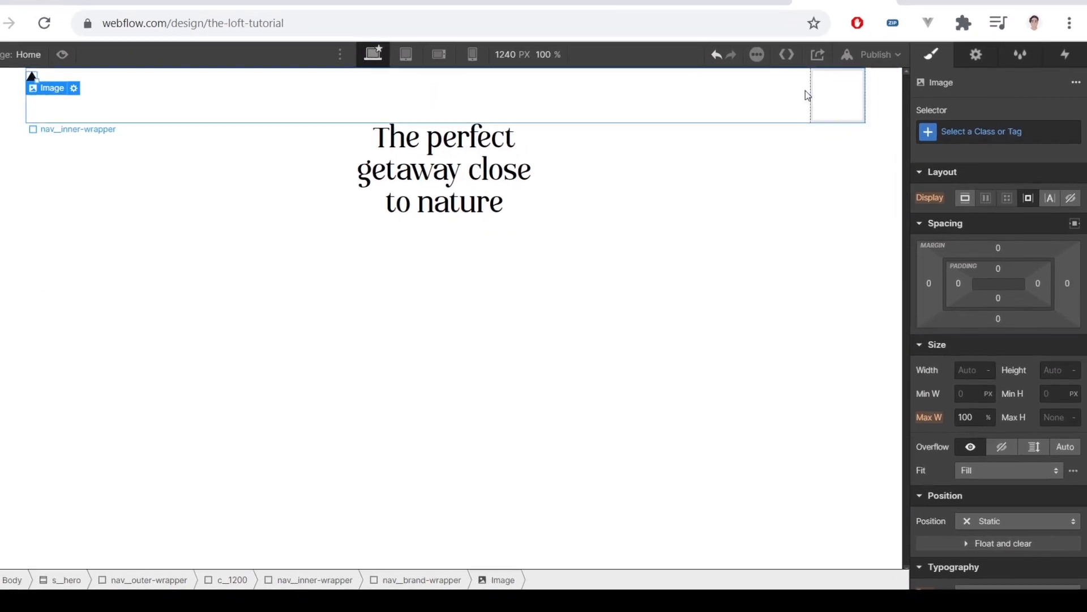
# Step: Give the logo image the class brand__logo and select its parent nav__brand-wrapper
pyautogui.click(974, 150)
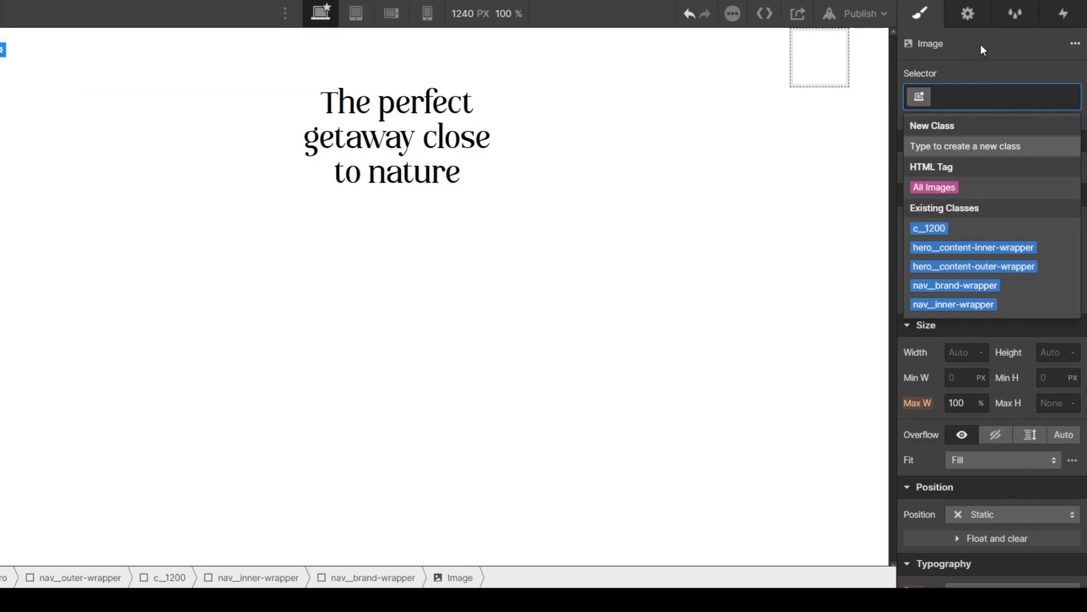
pyautogui.write('brand__logo')
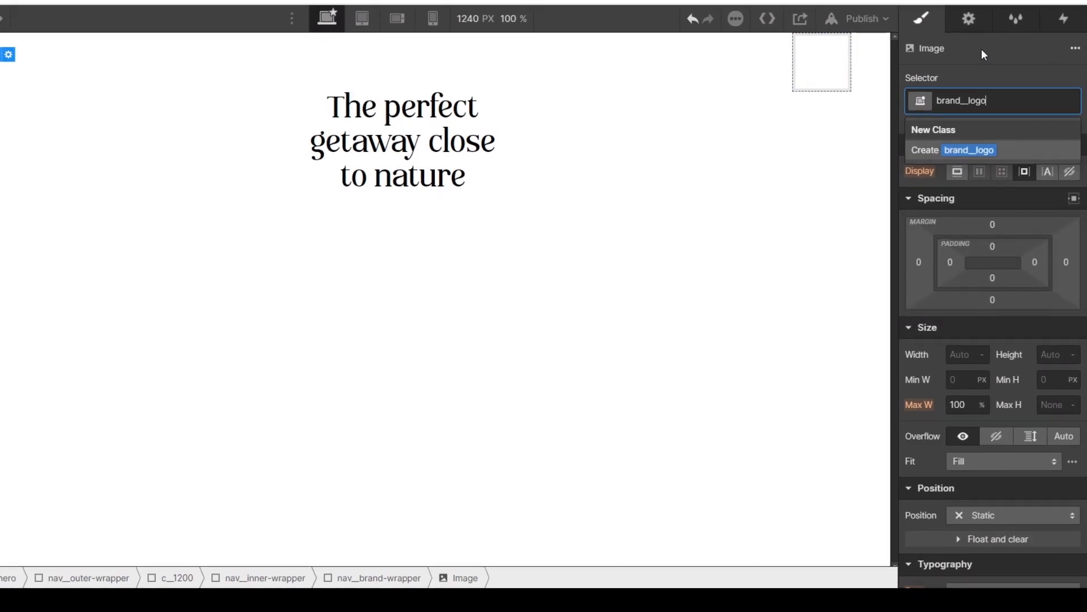
pyautogui.press('Return')
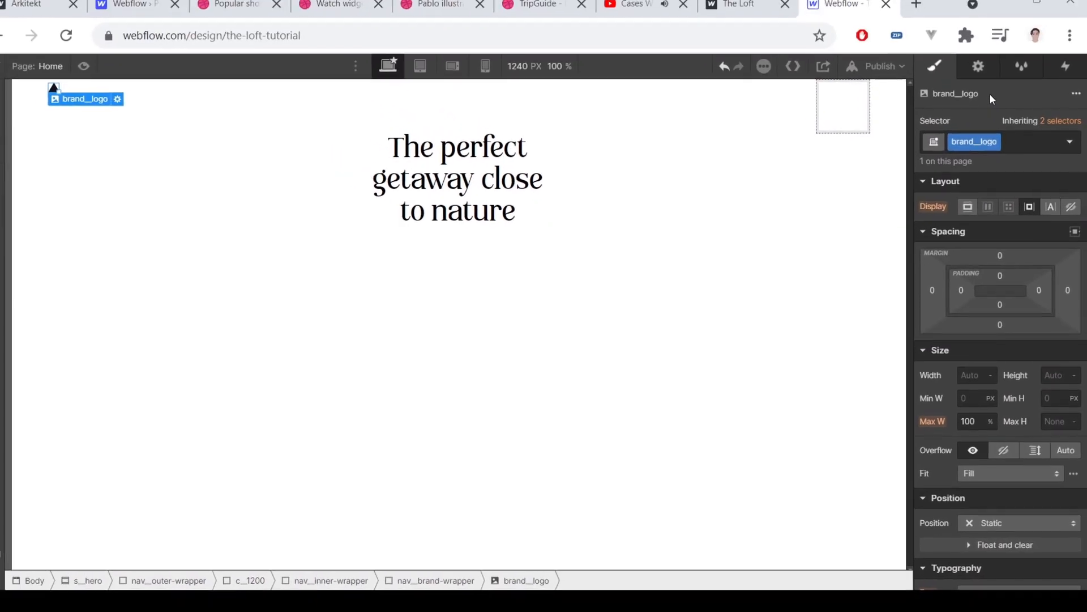
pyautogui.click(93, 119)
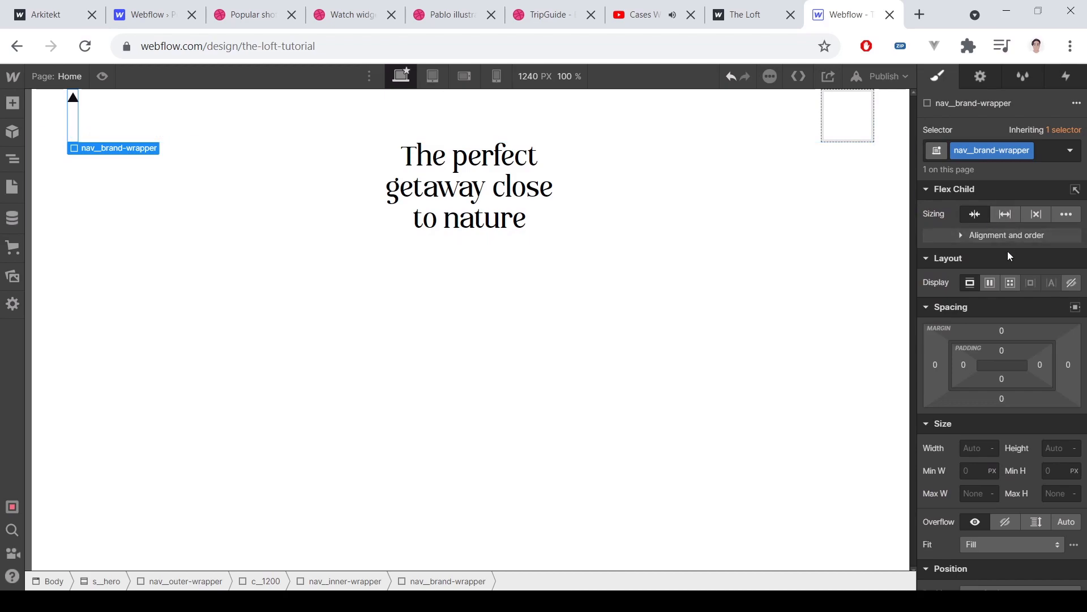
# Step: Make nav__brand-wrapper a horizontal flex container with centred alignment and add a text block reading "The Loft" beside the logo
pyautogui.click(991, 284)
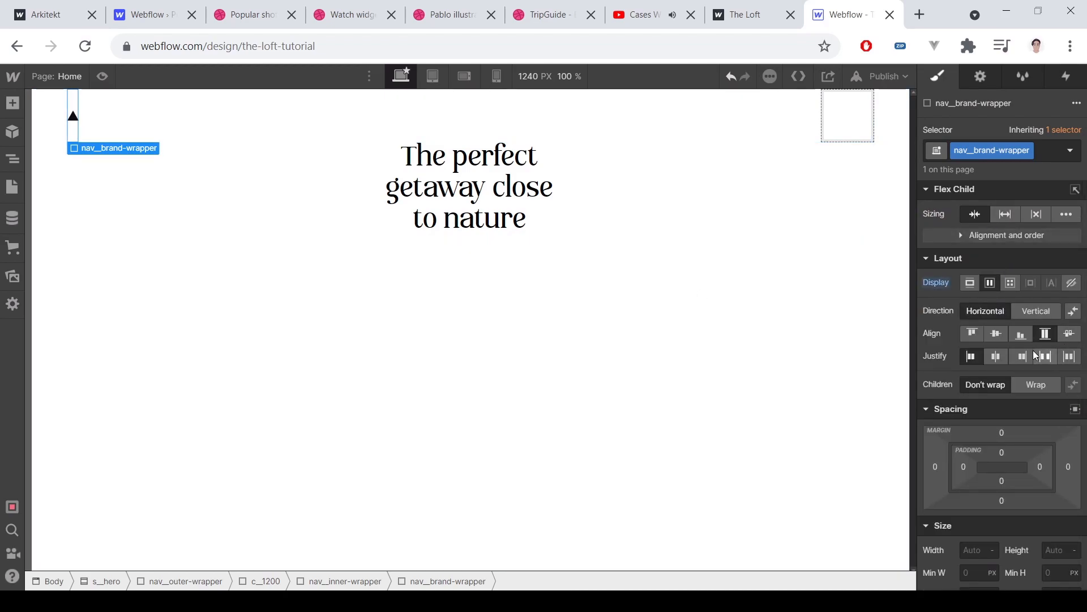
pyautogui.click(998, 337)
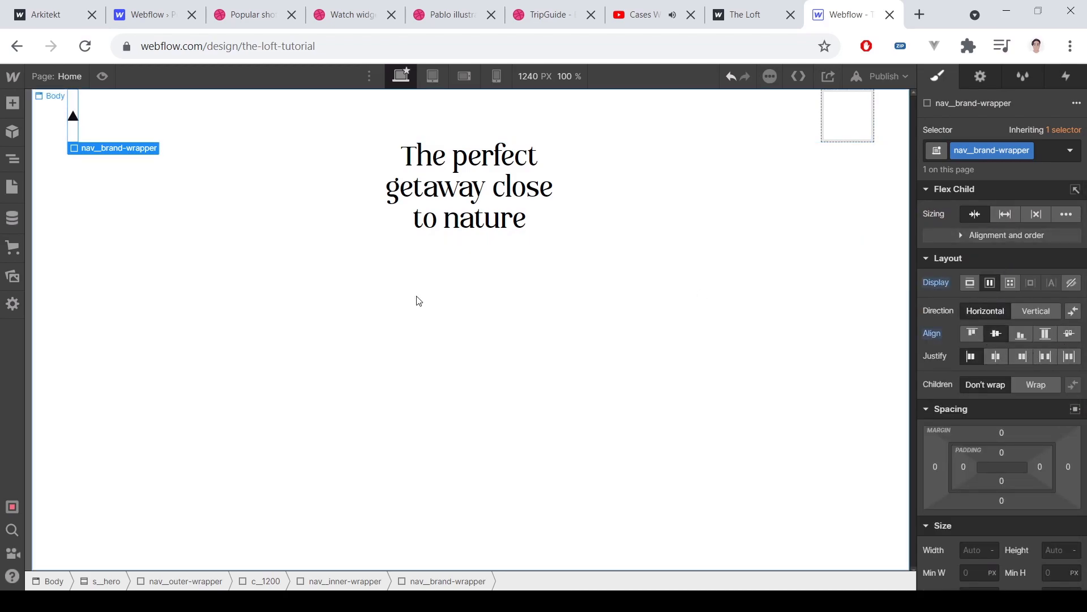
pyautogui.click(8, 111)
pyautogui.click(34, 558)
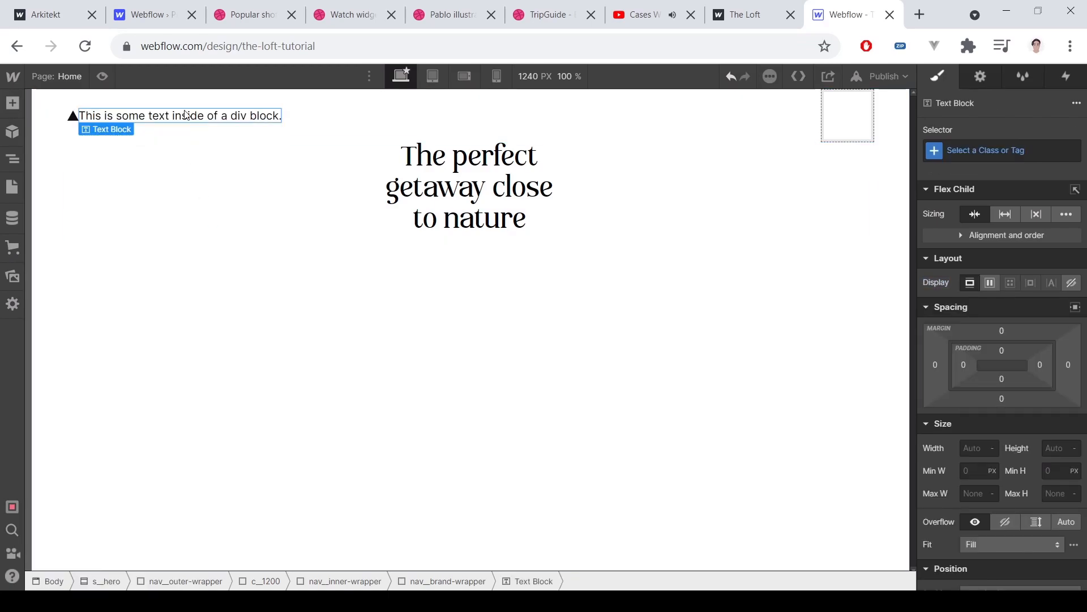
pyautogui.press('Return')
pyautogui.write('The Lo')
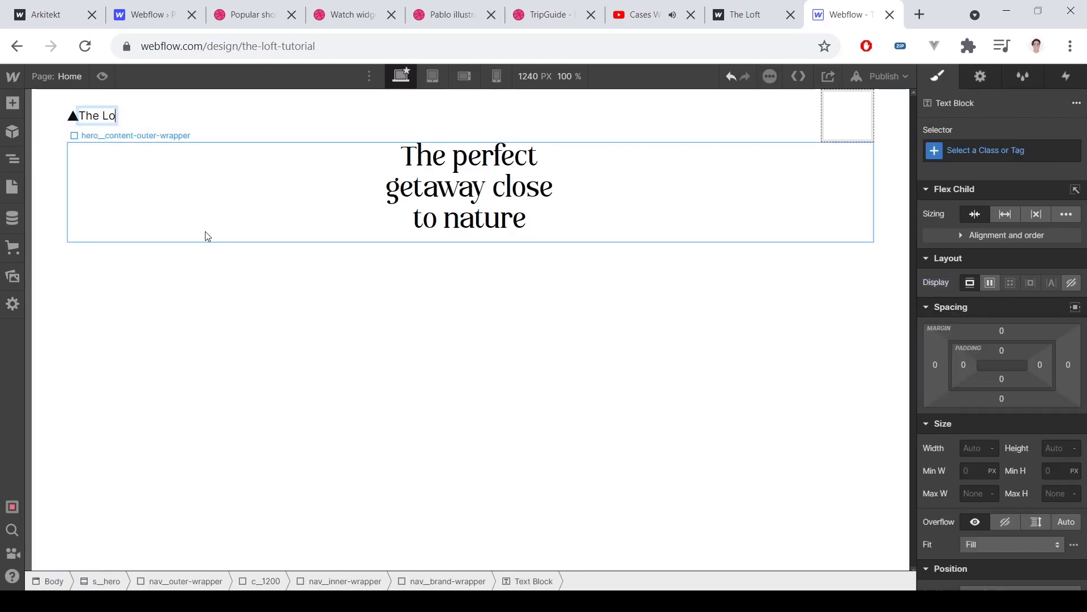
pyautogui.click(192, 327)
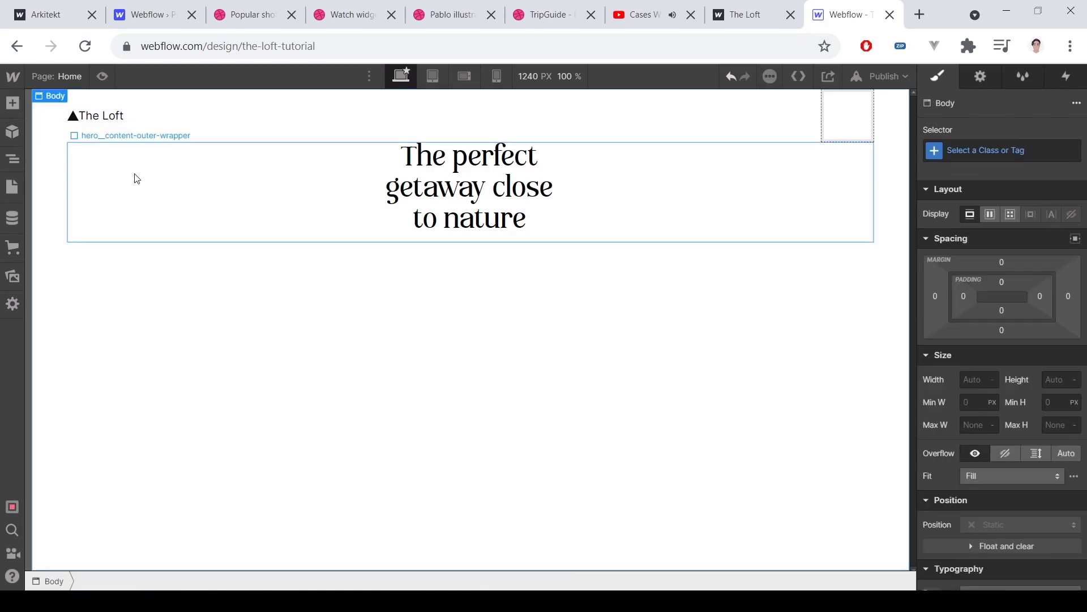
# Step: Give the "The Loft" text block the class nav__brand and set its font weight to 500 - Medium
pyautogui.click(101, 115)
pyautogui.click(963, 149)
pyautogui.write('nav__b')
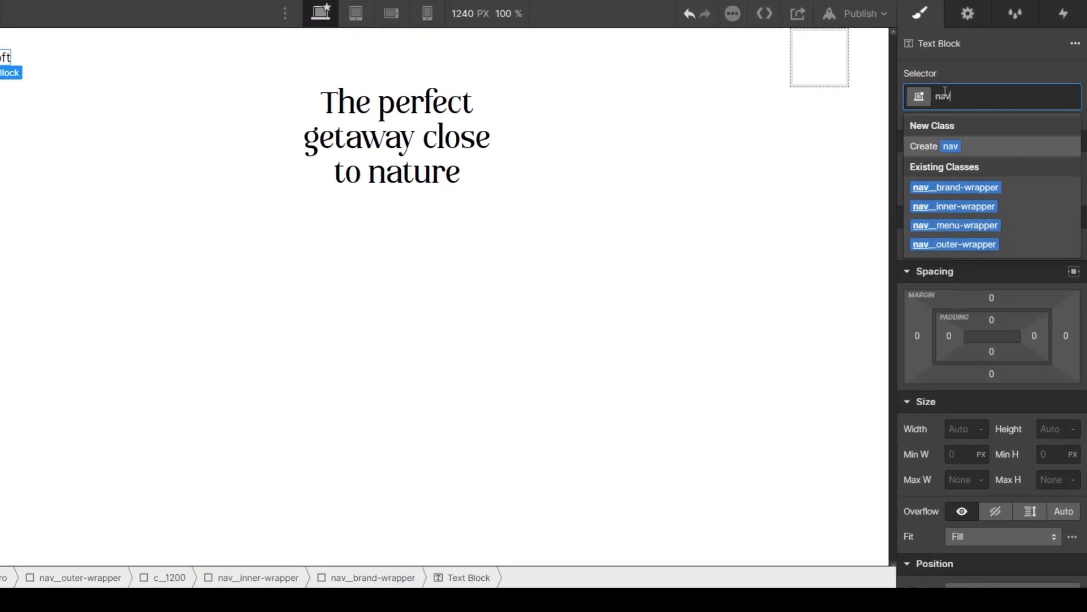
pyautogui.press('Return')
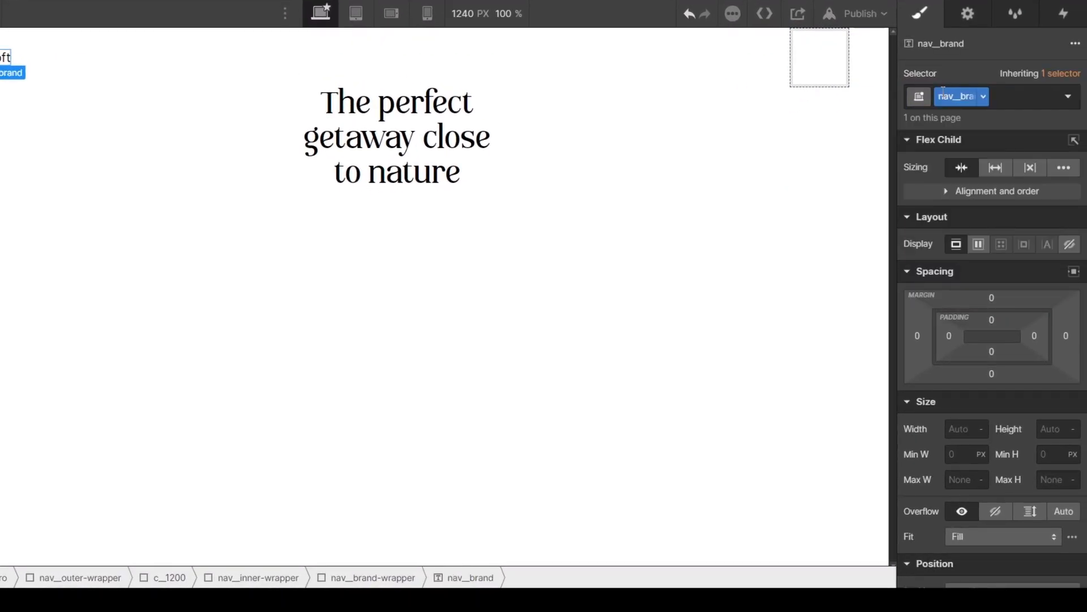
pyautogui.scroll(-3, 973, 287)
pyautogui.scroll(-2, 992, 403)
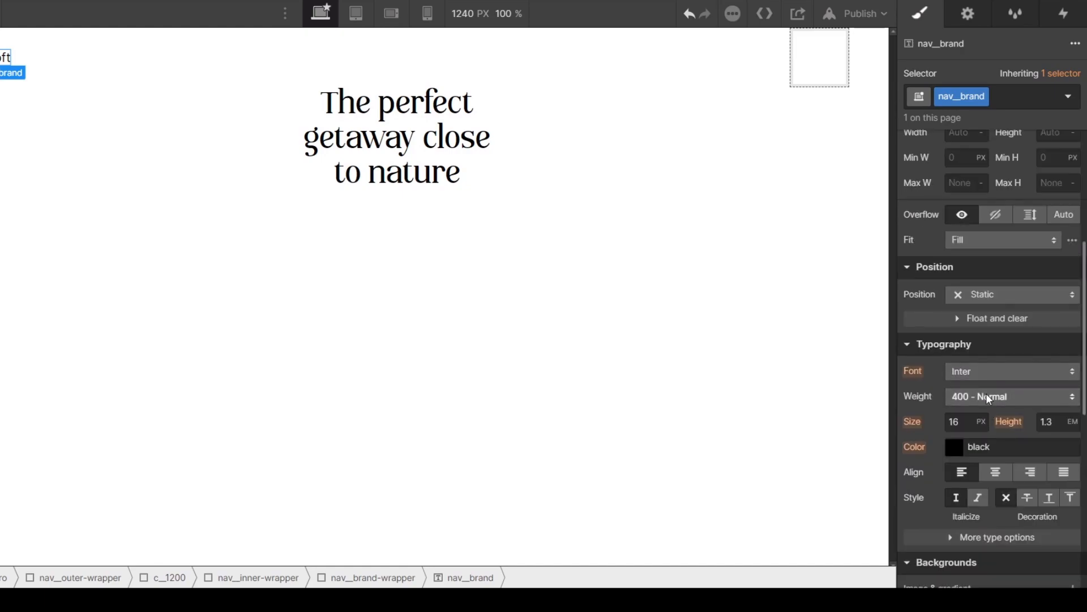
pyautogui.click(986, 393)
pyautogui.click(989, 349)
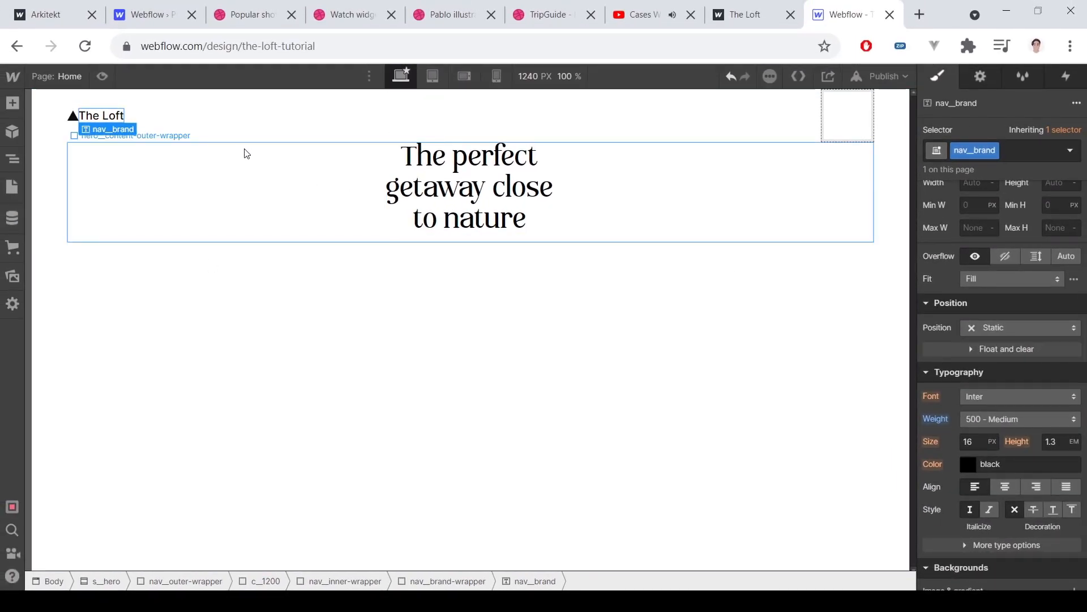
# Step: Add a small right margin to the brand__logo image to separate it from the brand text
pyautogui.click(62, 111)
pyautogui.scroll(5, 1073, 350)
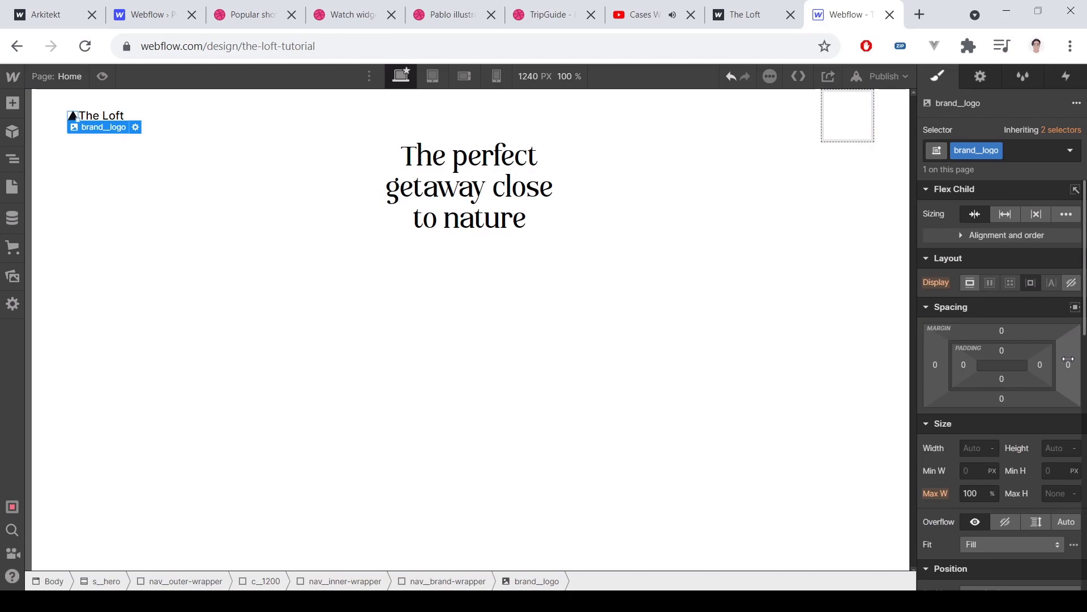
pyautogui.click(1068, 363)
pyautogui.click(1069, 365)
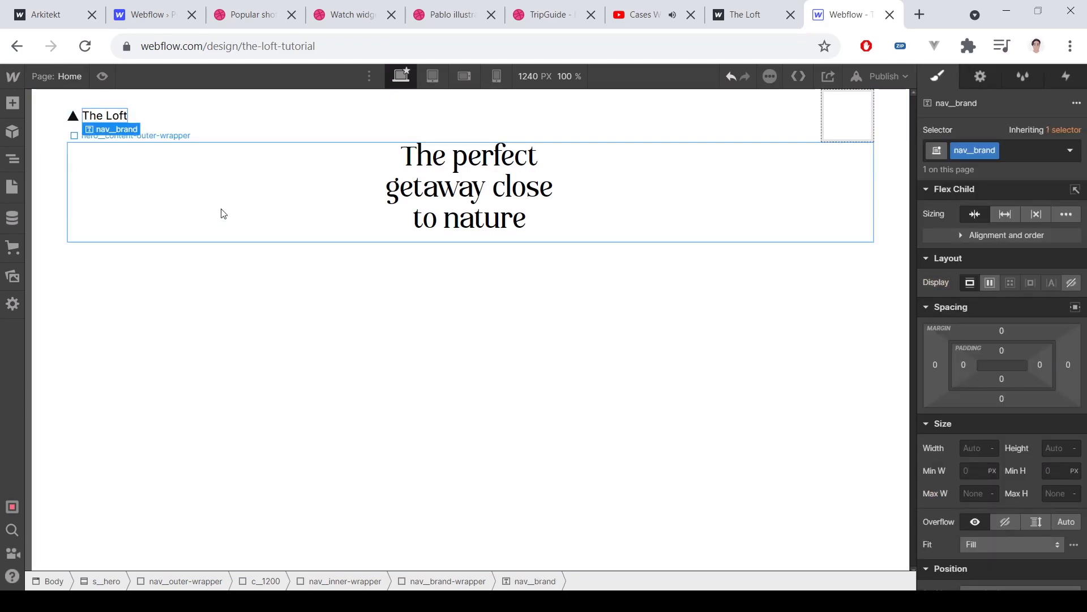
# Step: Insert an image element into nav__menu-wrapper using the asset menu_black_24dp (2).svg
pyautogui.click(821, 127)
pyautogui.click(846, 124)
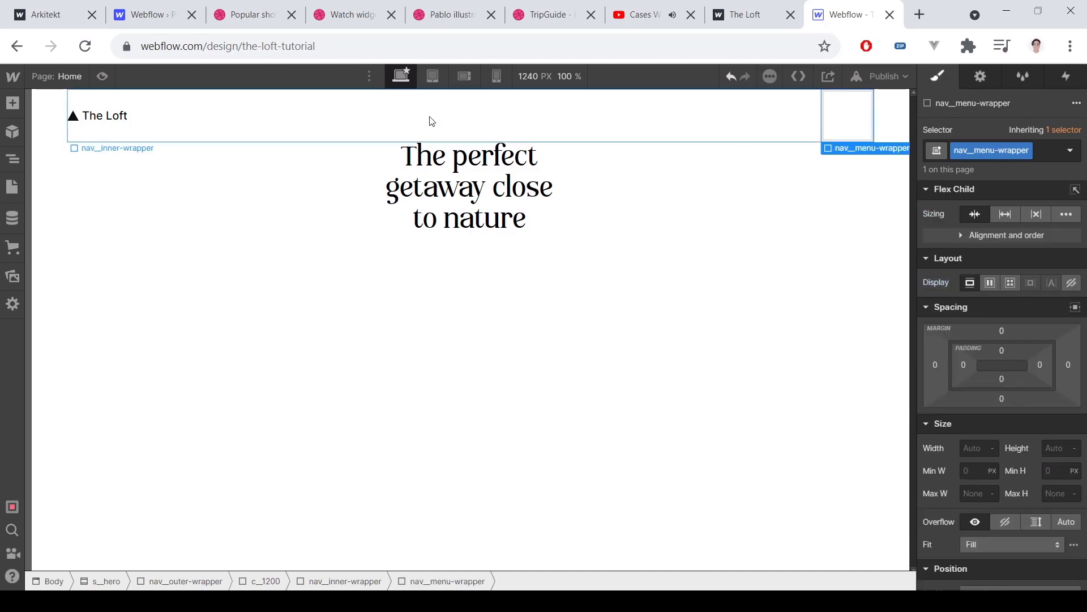
pyautogui.click(13, 103)
pyautogui.scroll(-3, 114, 340)
pyautogui.click(54, 385)
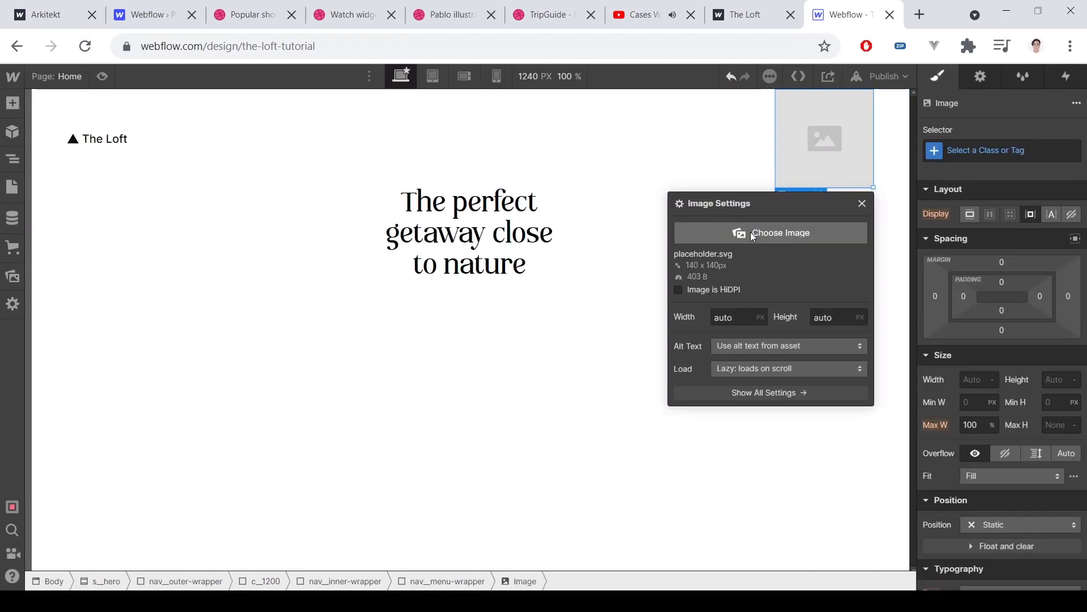
pyautogui.click(771, 231)
pyautogui.click(84, 216)
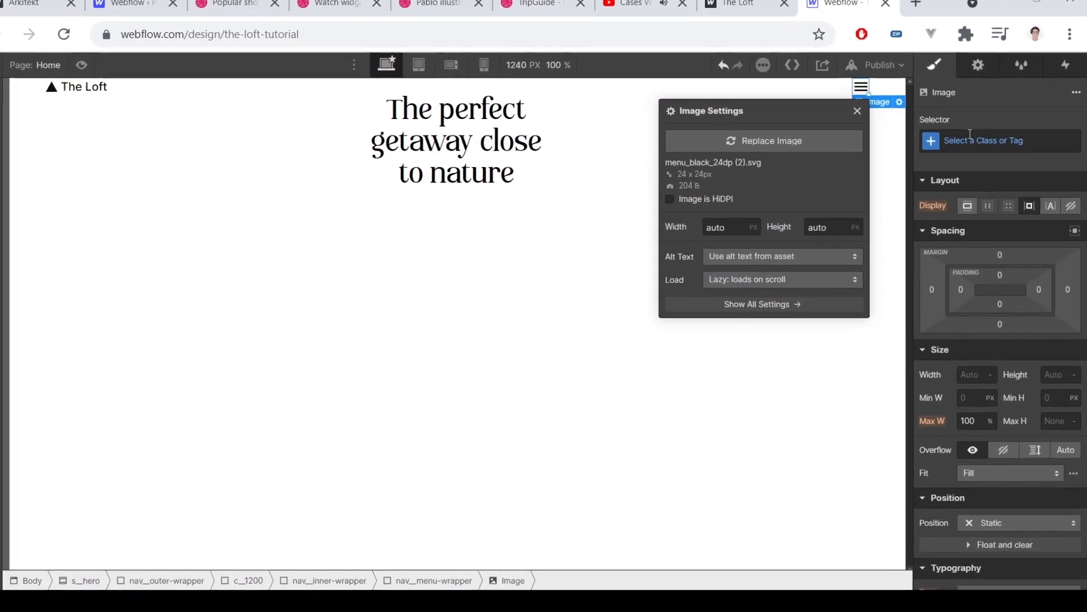
# Step: Give the menu icon image the class nav__menu and close its image settings
pyautogui.click(991, 150)
pyautogui.write('nav_')
pyautogui.write('menu')
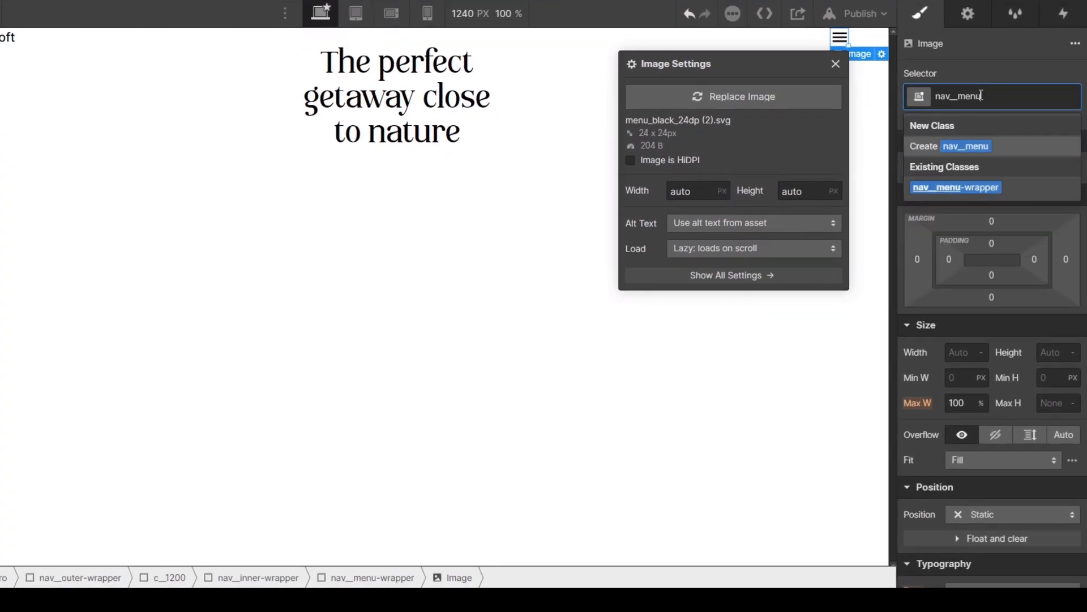
pyautogui.press('Return')
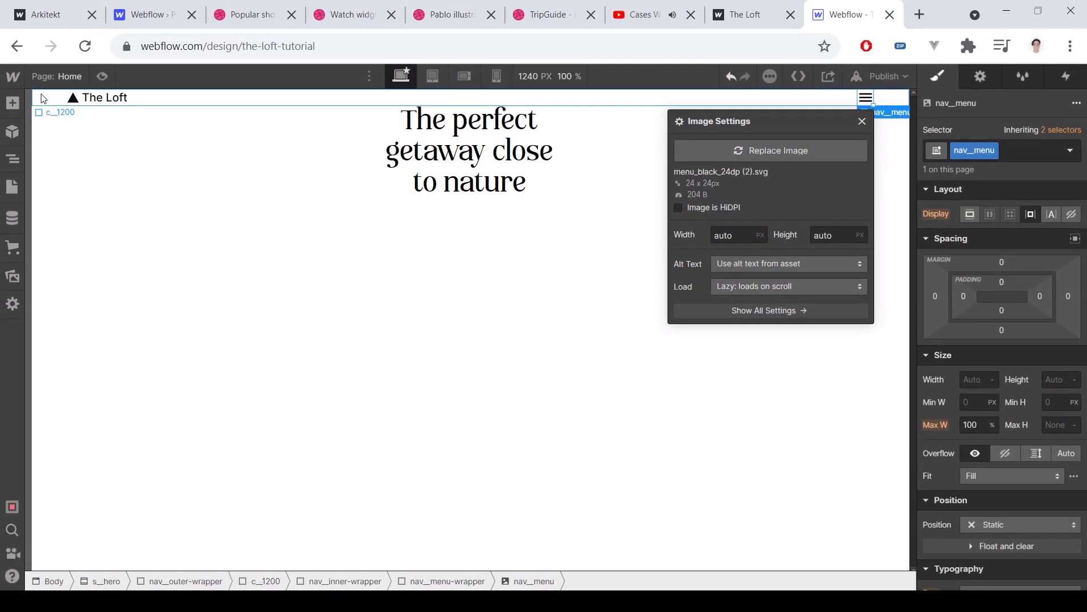
pyautogui.click(315, 139)
# Step: Set the top padding of nav__outer-wrapper to 40 px
pyautogui.click(56, 129)
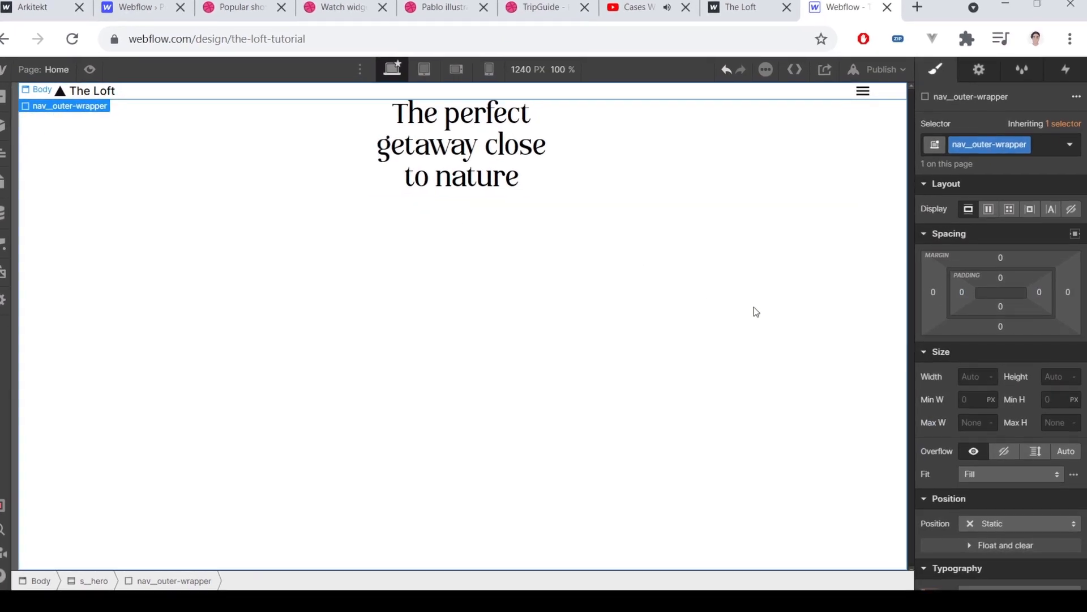
pyautogui.write('40')
pyautogui.press('Return')
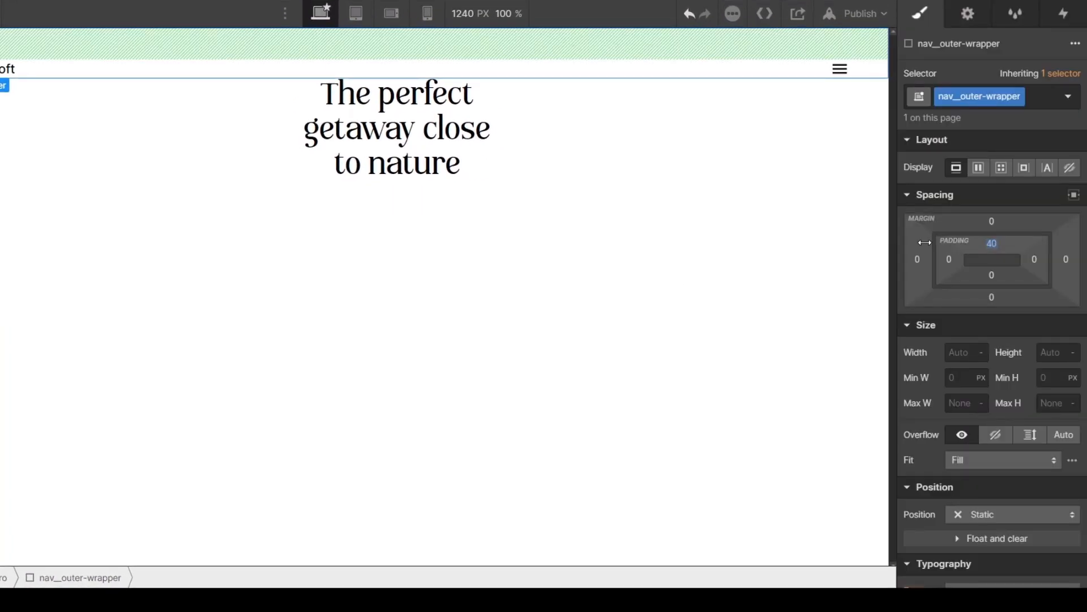
# Step: Set the top margin of hero__content-outer-wrapper to 100 px
pyautogui.click(50, 124)
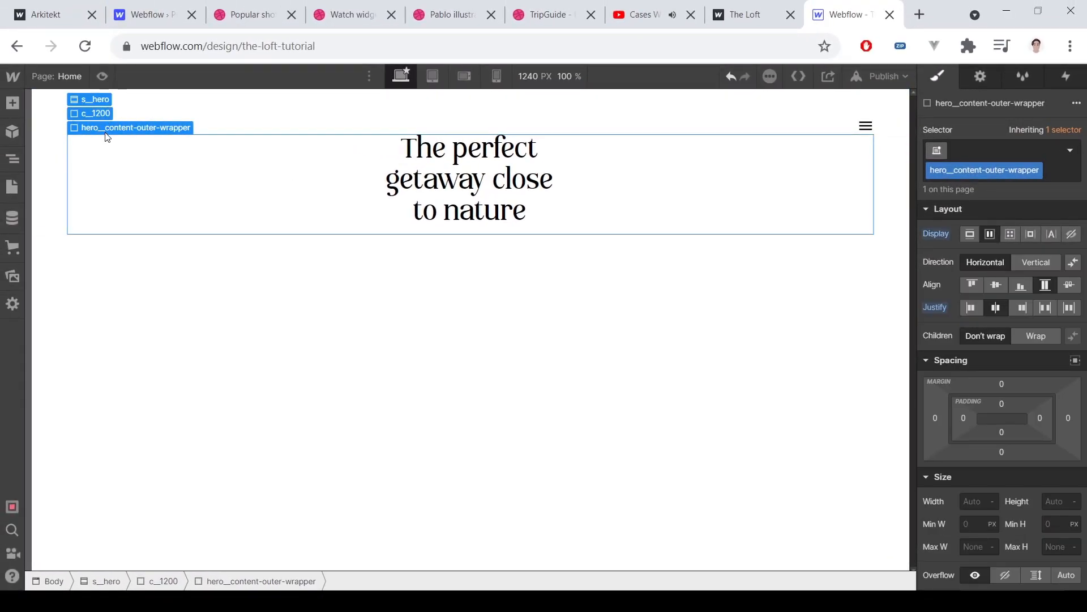
pyautogui.click(1002, 384)
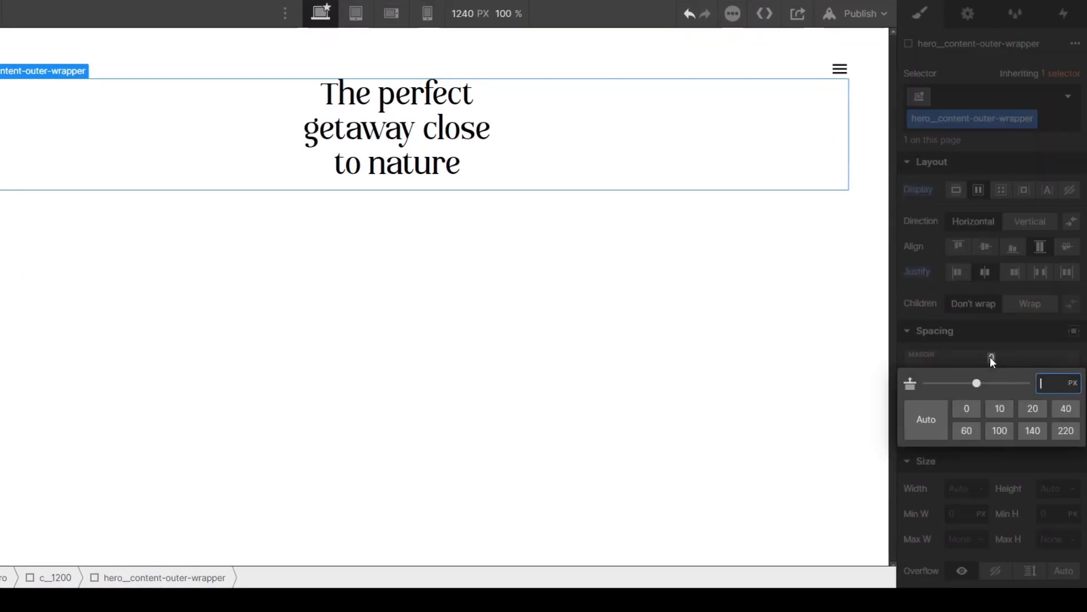
pyautogui.write('100')
pyautogui.press('Return')
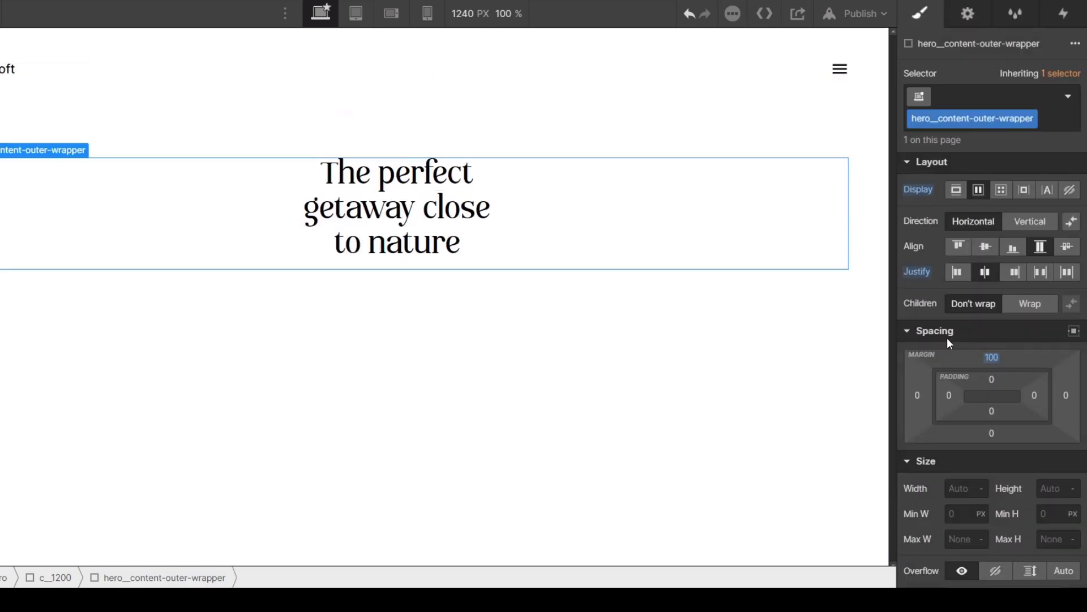
# Step: Set the All H1 Headings tag to a font size of 6 em and a line height of 1 em
pyautogui.click(396, 207)
pyautogui.click(1022, 104)
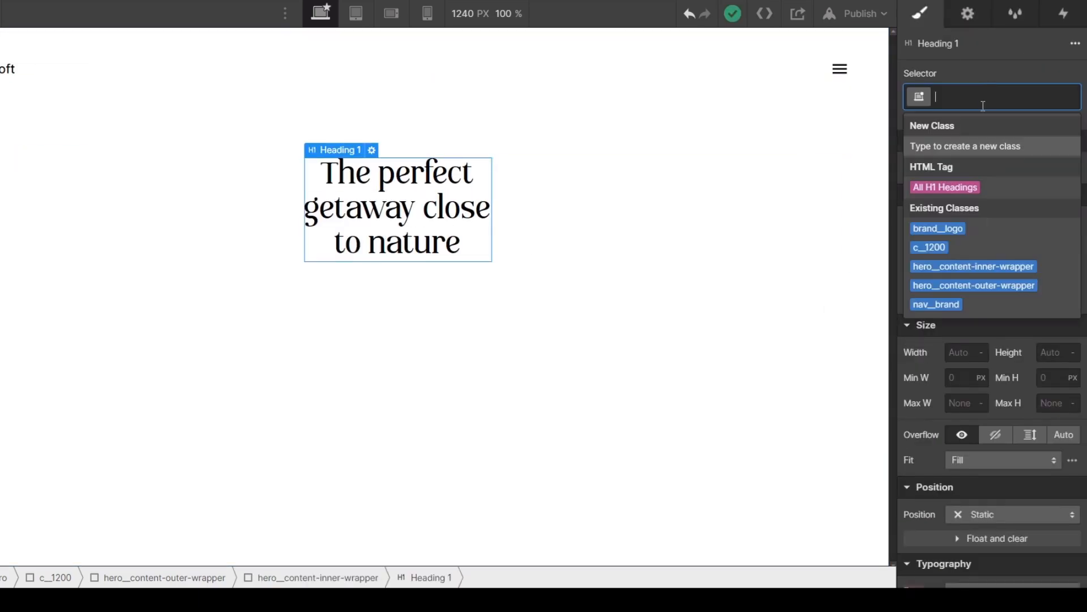
pyautogui.click(948, 179)
pyautogui.scroll(-5, 977, 369)
pyautogui.click(965, 372)
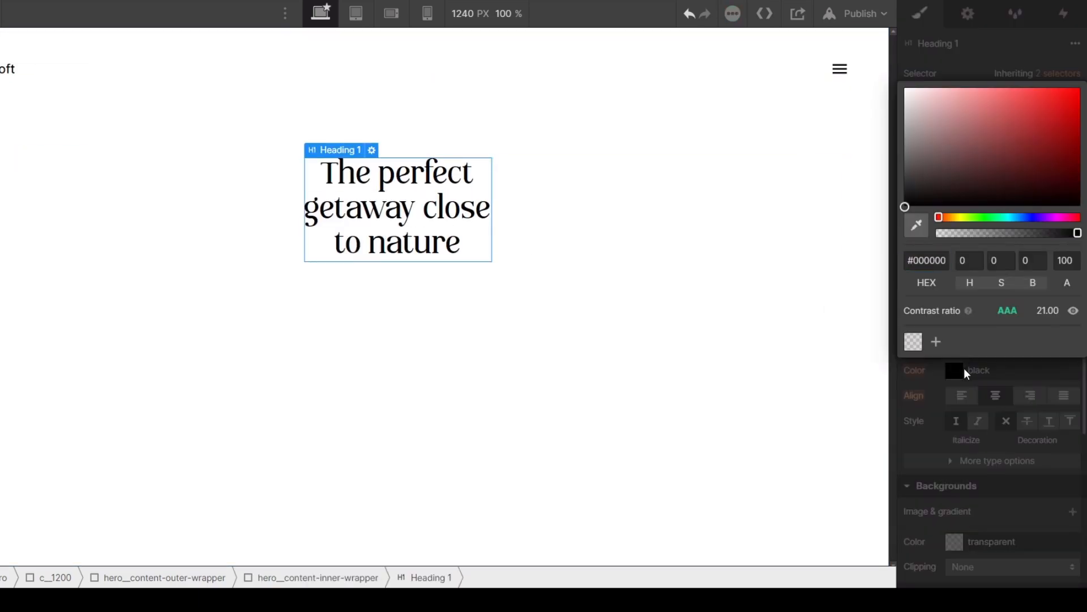
pyautogui.click(963, 345)
pyautogui.write('6em')
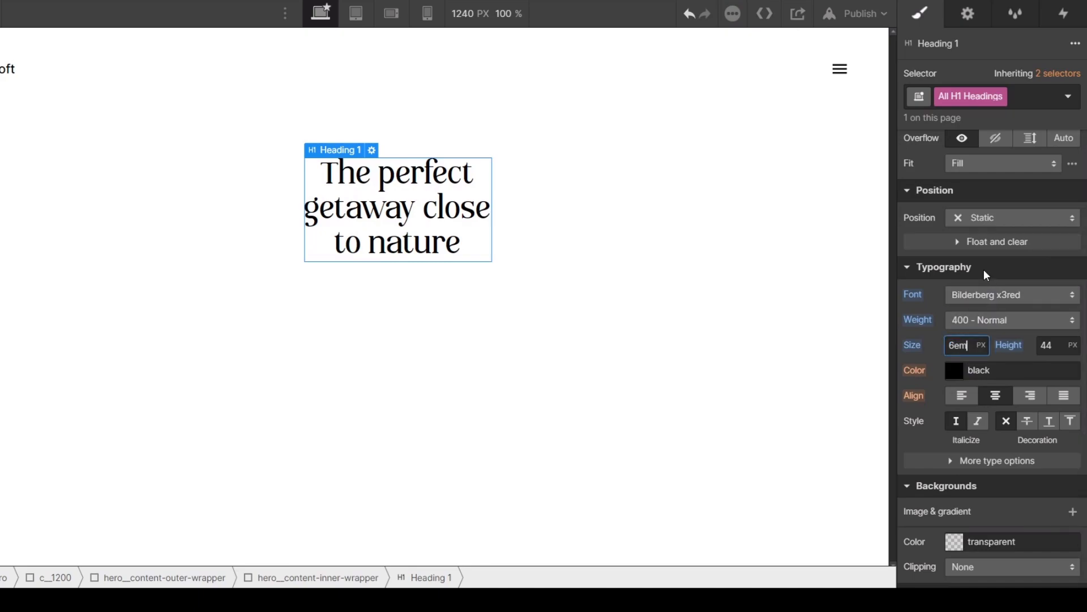
pyautogui.press('Tab')
pyautogui.write('1em')
pyautogui.press('Tab')
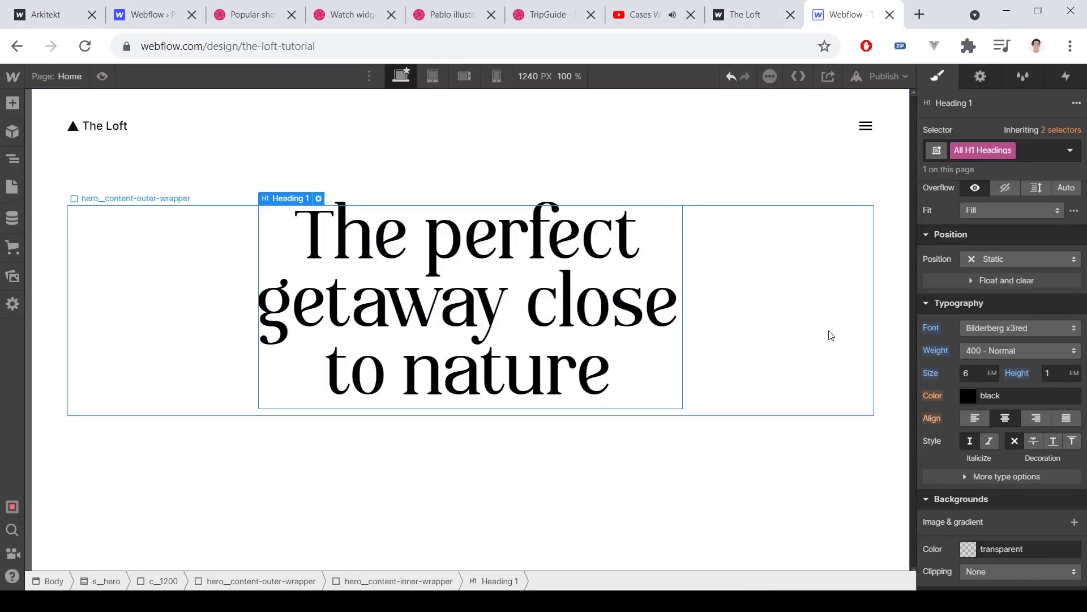
# Step: Check the finished The Loft reference page for the text below its hero heading, and return to the Webflow Designer
pyautogui.click(831, 335)
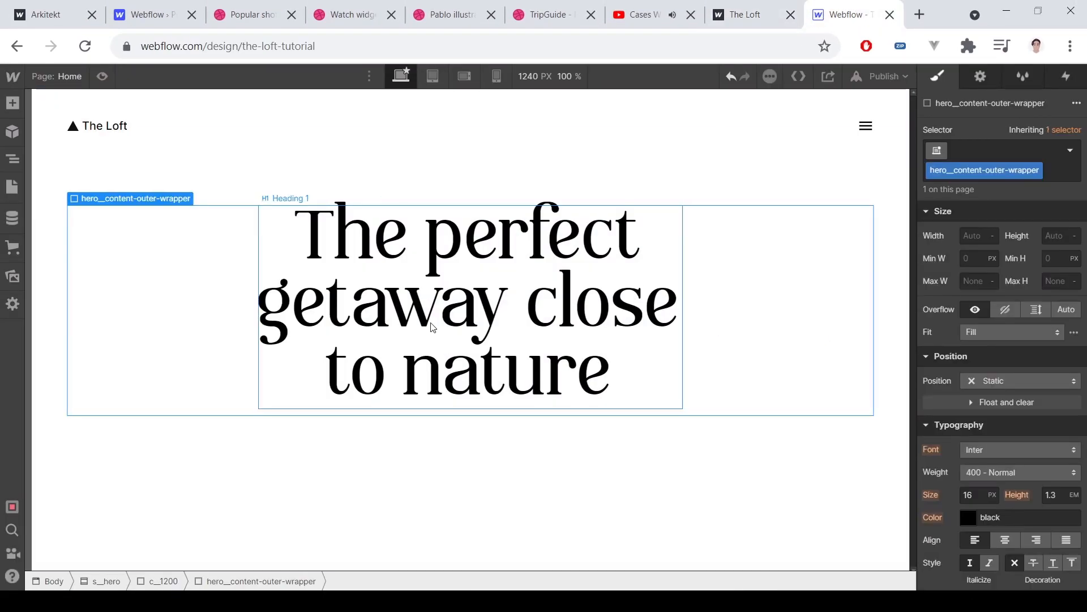
pyautogui.click(659, 329)
pyautogui.scroll(5, 953, 187)
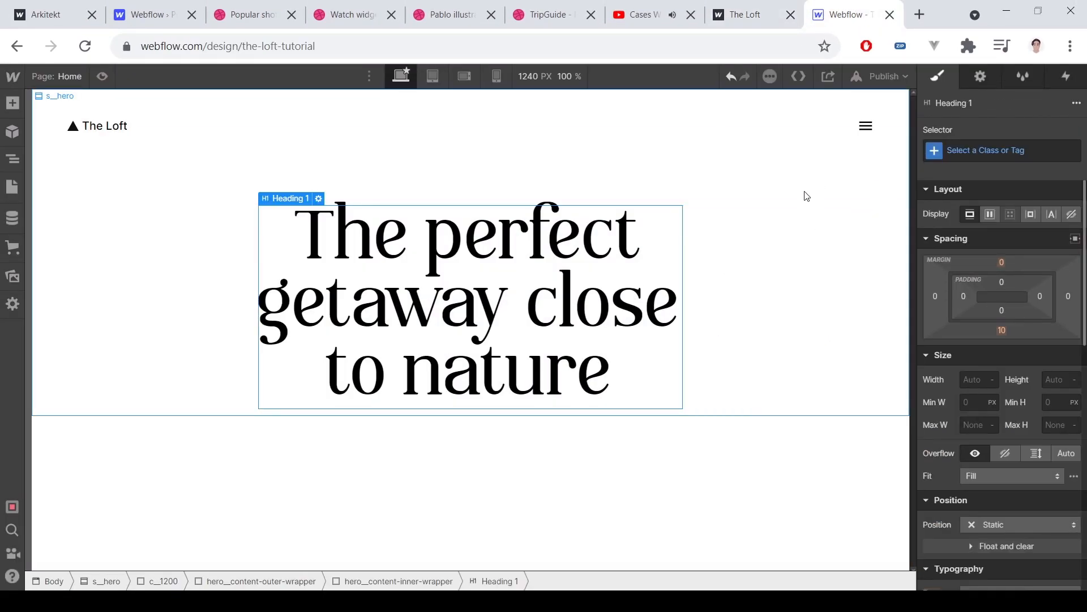
pyautogui.click(770, 21)
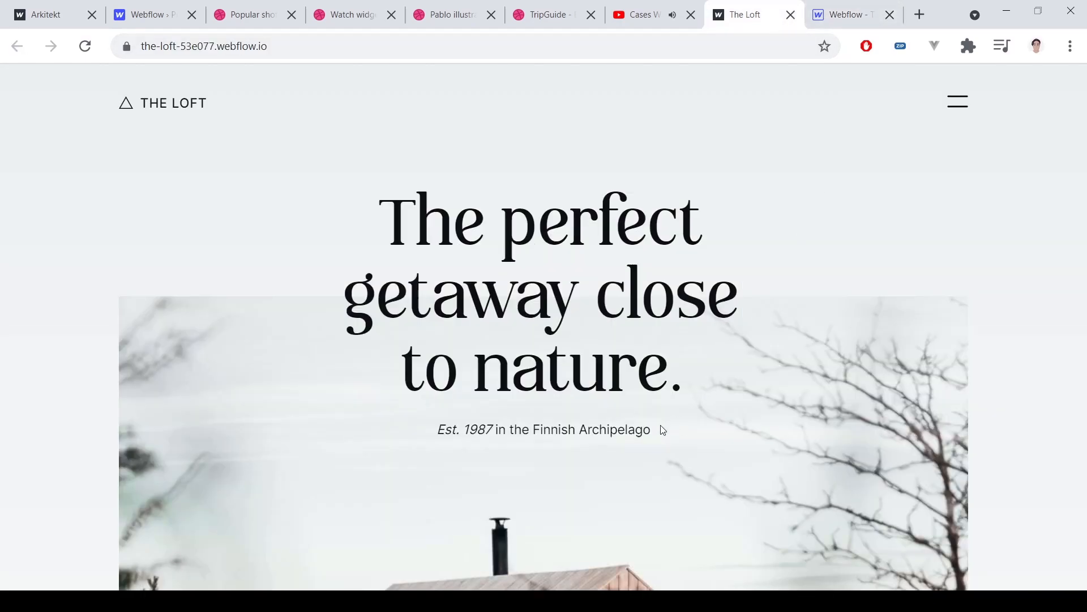
pyautogui.click(818, 8)
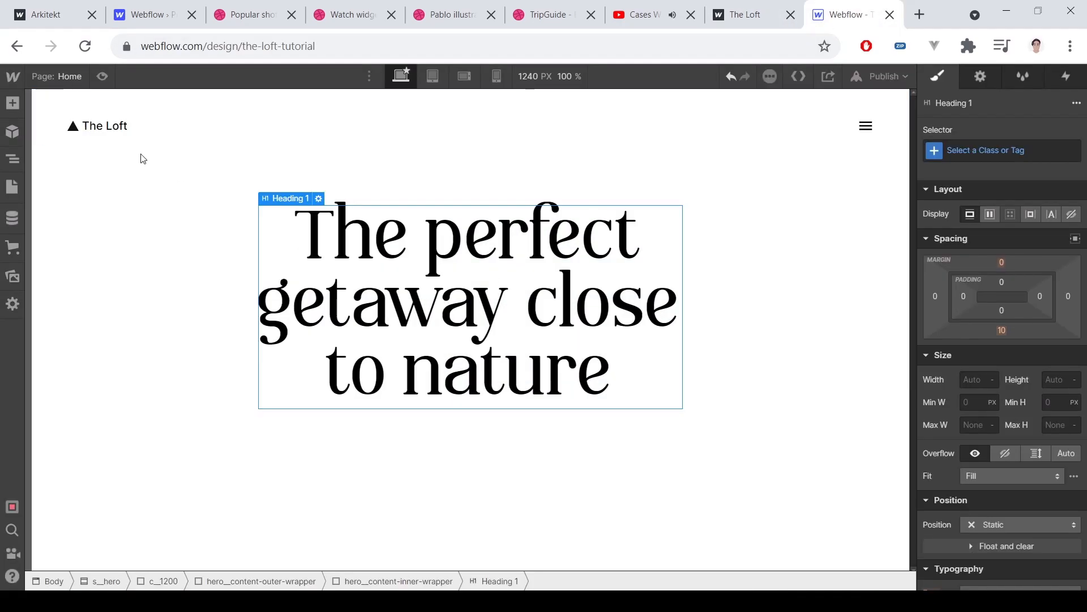
# Step: Add a text block below the heading reading "Est. 1987 in the Finnish Archipelago", with "Est. 1987" in italics
pyautogui.click(13, 102)
pyautogui.moveTo(59, 564); pyautogui.dragTo(456, 485)
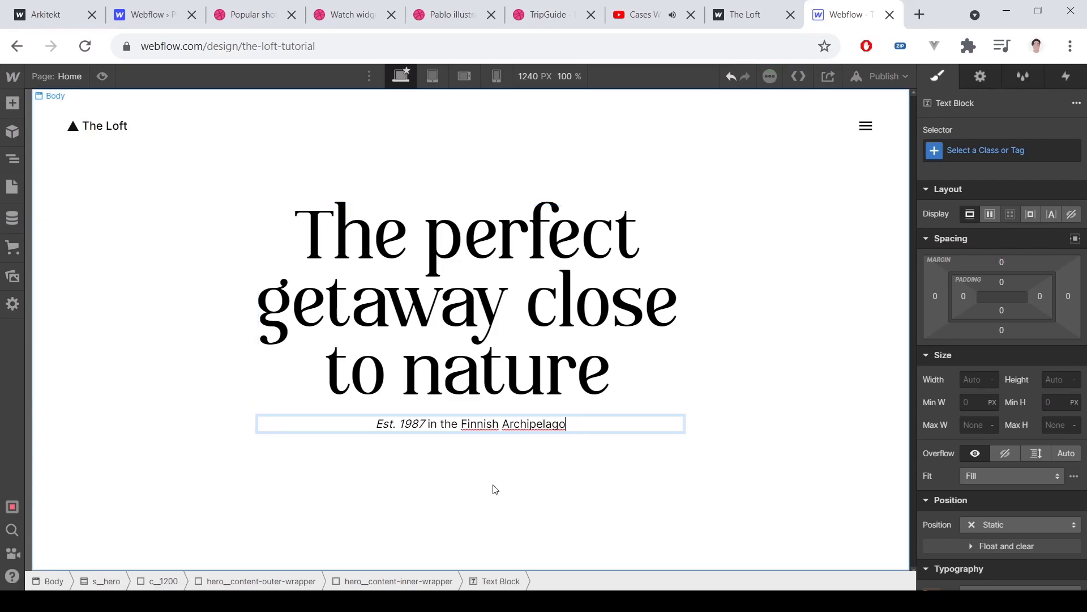
pyautogui.click(493, 488)
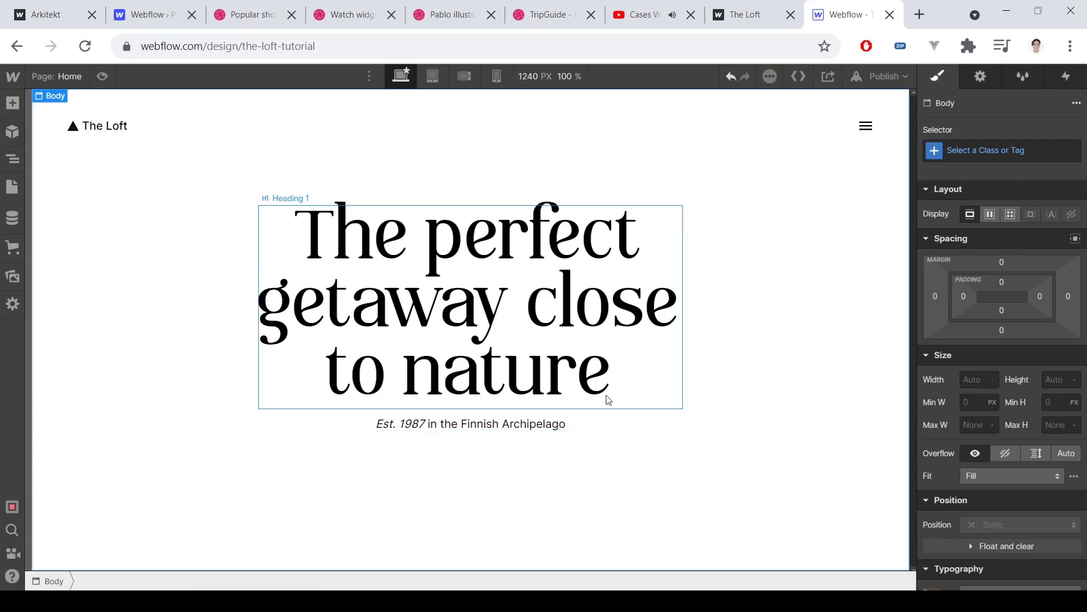
# Step: Set the bottom margin of the All H1 Headings tag to 20 px
pyautogui.click(568, 334)
pyautogui.click(1001, 153)
pyautogui.click(960, 232)
pyautogui.click(1000, 331)
pyautogui.write('2')
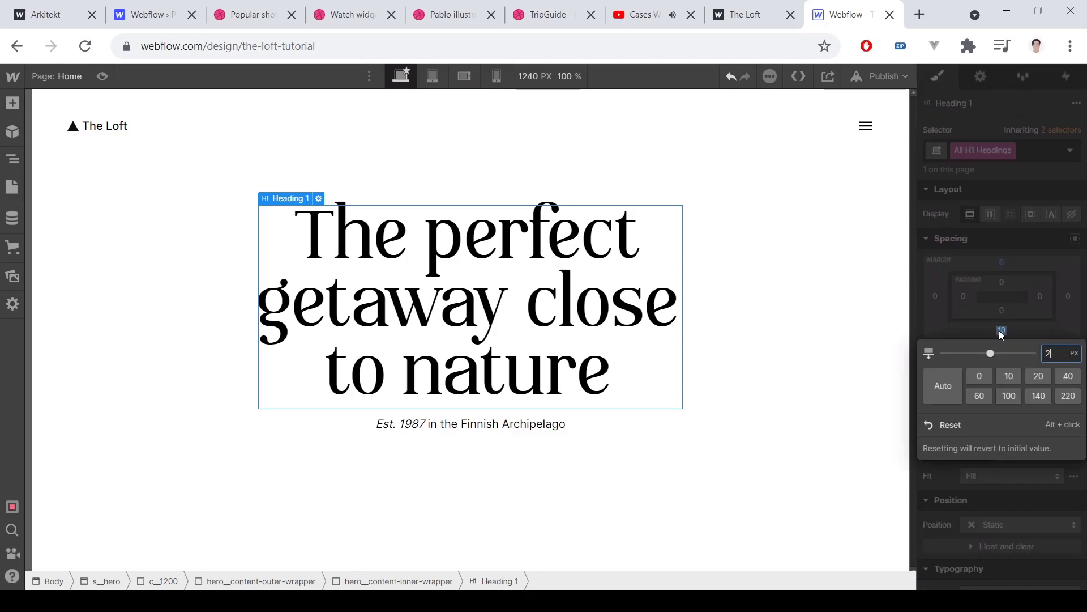
pyautogui.write('0')
pyautogui.press('Return')
pyautogui.click(725, 391)
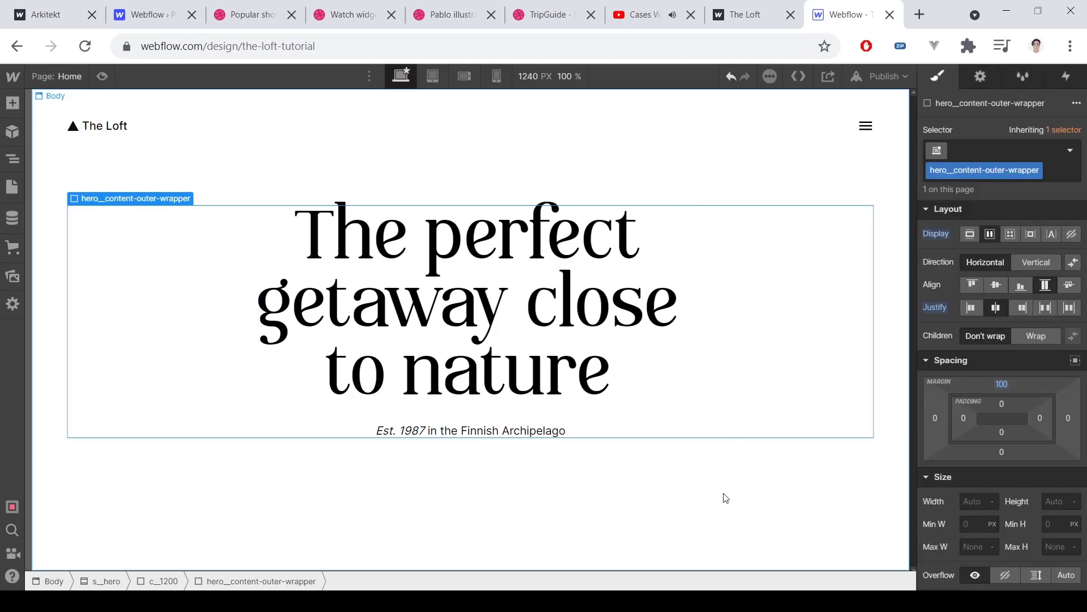
pyautogui.click(422, 510)
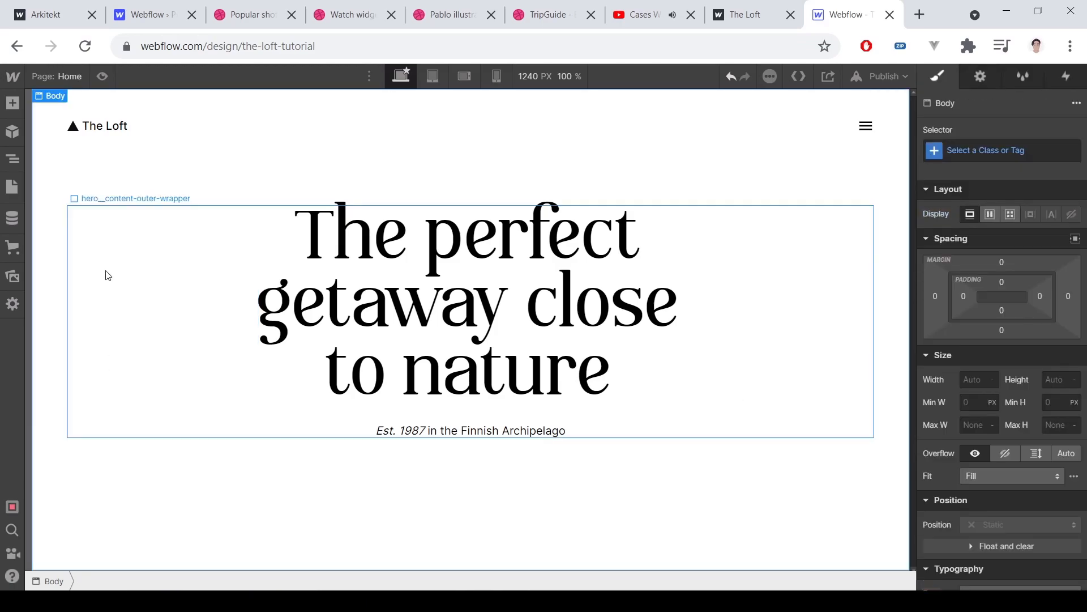
# Step: Set the background color of the s__hero section to #ecf0f1
pyautogui.click(48, 226)
pyautogui.click(44, 152)
pyautogui.scroll(-8, 1001, 286)
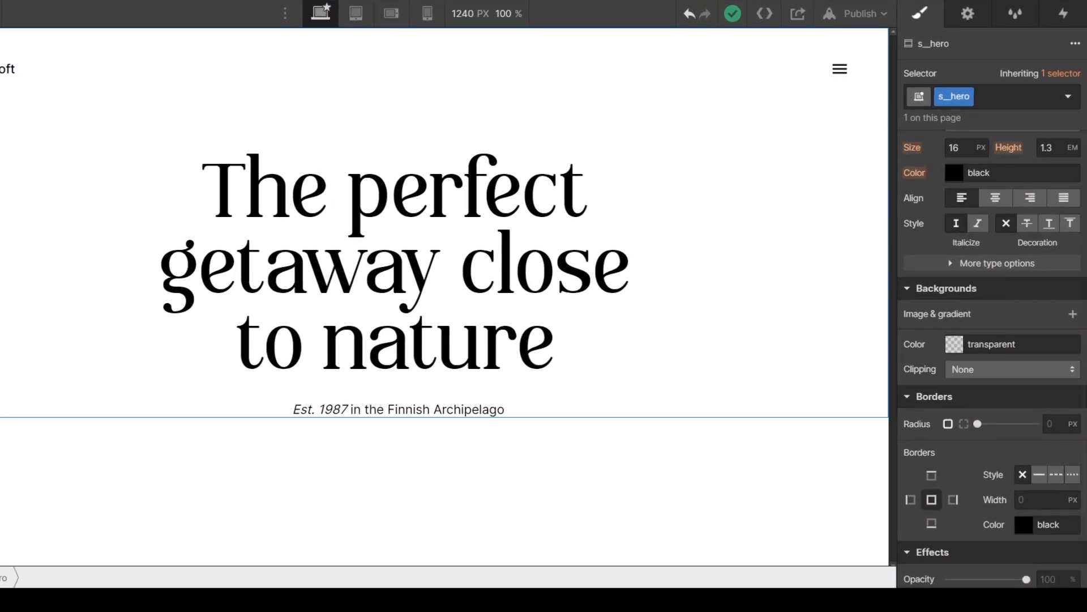
pyautogui.click(996, 344)
pyautogui.write('#ecf0f1')
pyautogui.press('Tab')
# Step: Give the s__hero section a bottom padding of 100 px
pyautogui.scroll(10, 1014, 421)
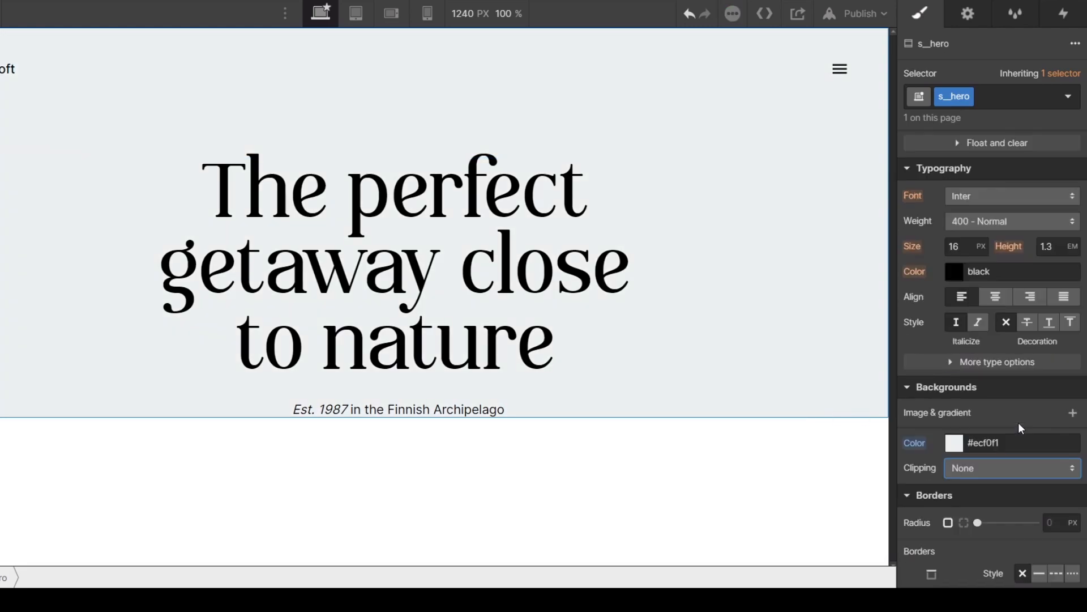
pyautogui.click(992, 275)
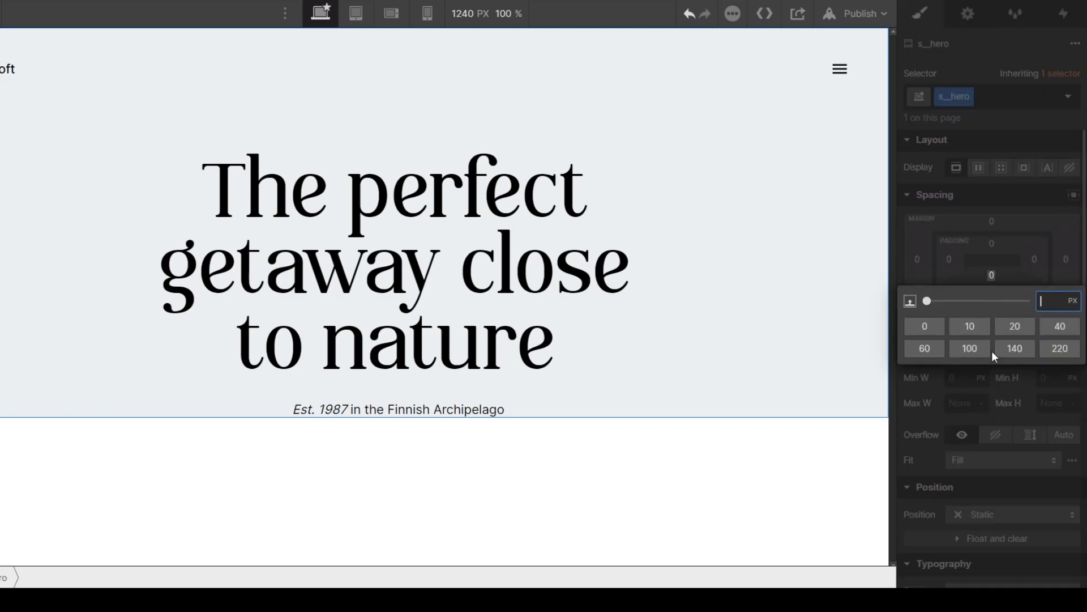
pyautogui.write('100')
pyautogui.press('Return')
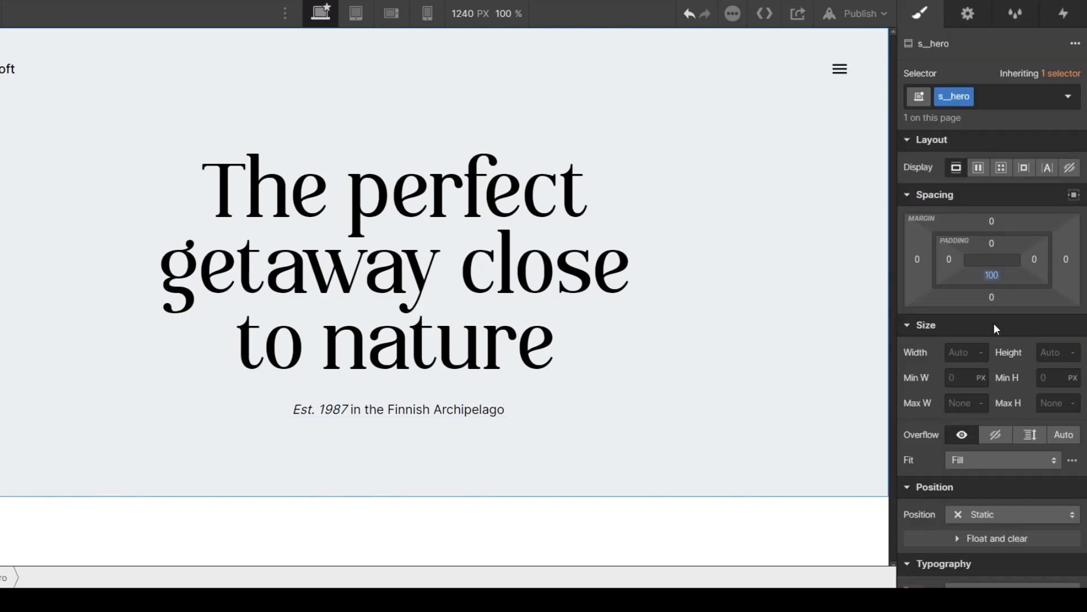
# Step: Add a div block at the end of the hero's c__1200 container, below the tagline, and give it the class hero__img-wrapper
pyautogui.click(623, 378)
pyautogui.click(683, 370)
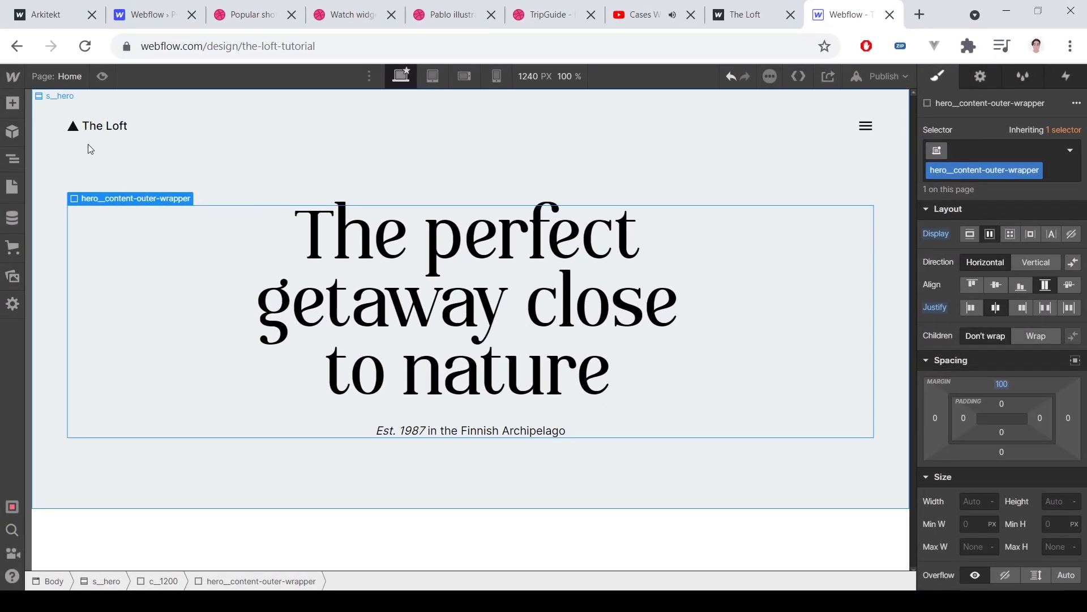
pyautogui.click(96, 184)
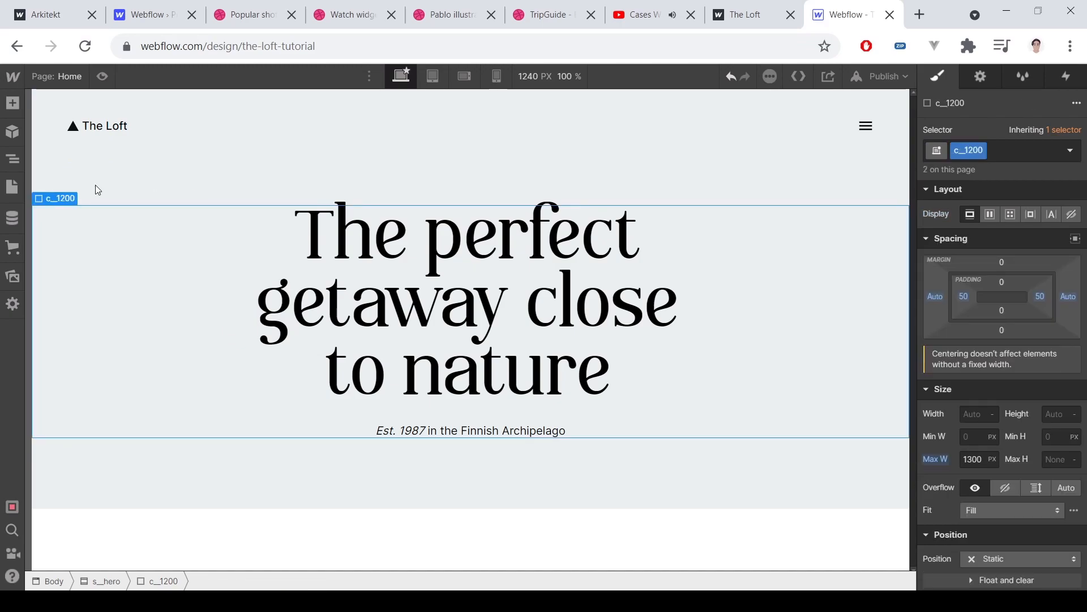
pyautogui.click(13, 102)
pyautogui.moveTo(59, 347); pyautogui.dragTo(760, 286)
pyautogui.click(988, 150)
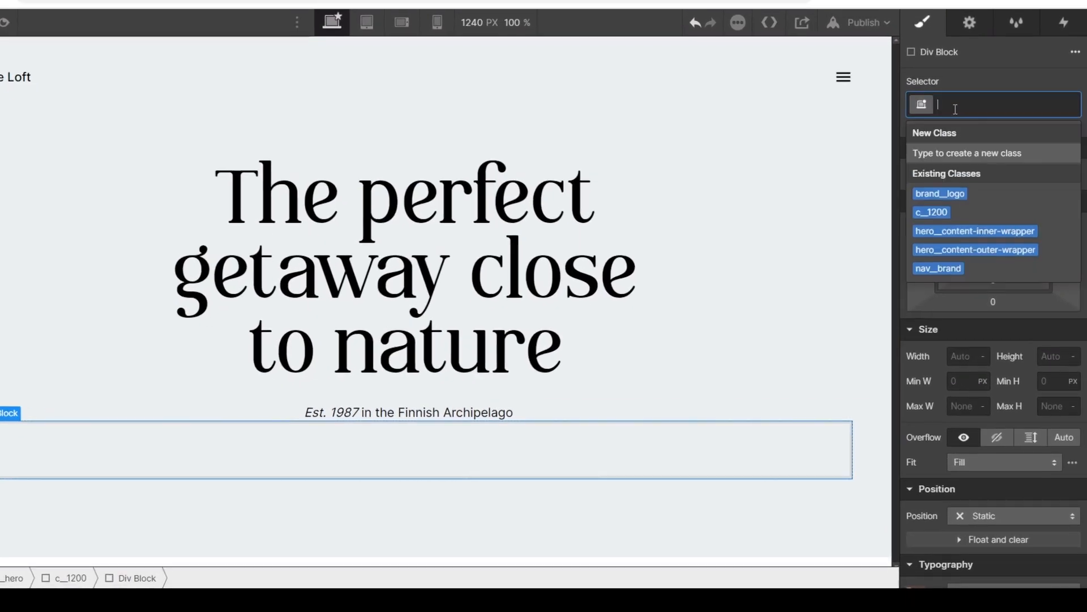
pyautogui.write('hero__img-wrapper')
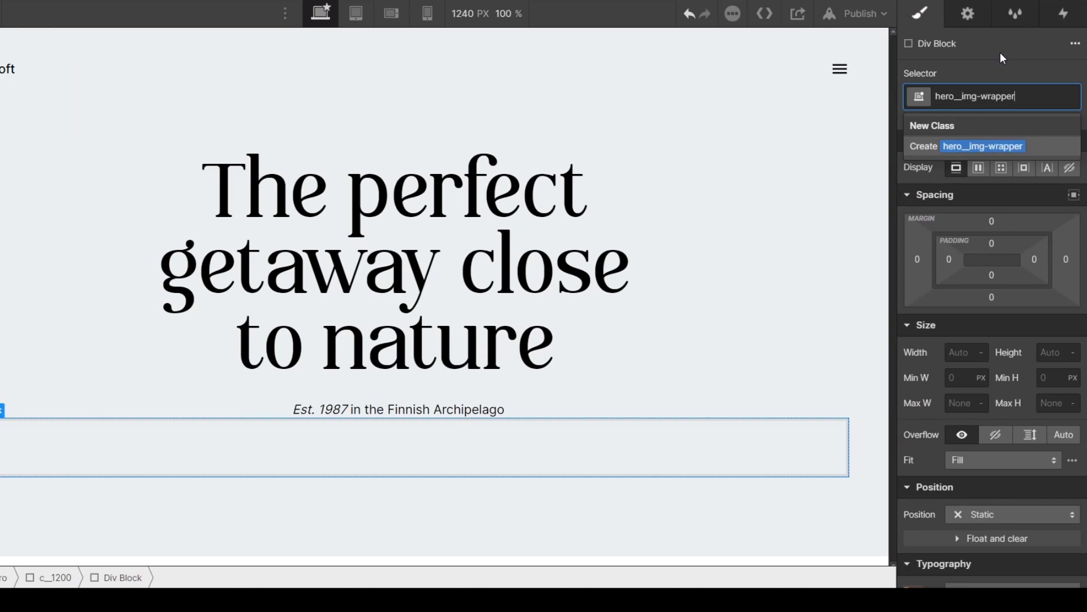
pyautogui.press('Return')
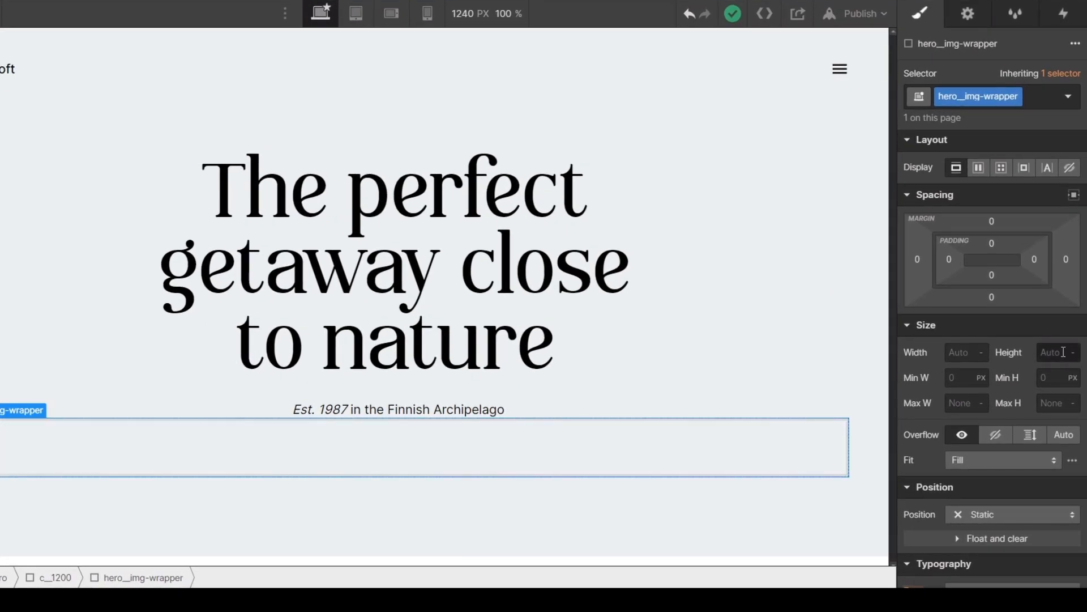
# Step: Set the height of hero__img-wrapper to 1200 px
pyautogui.write('1200')
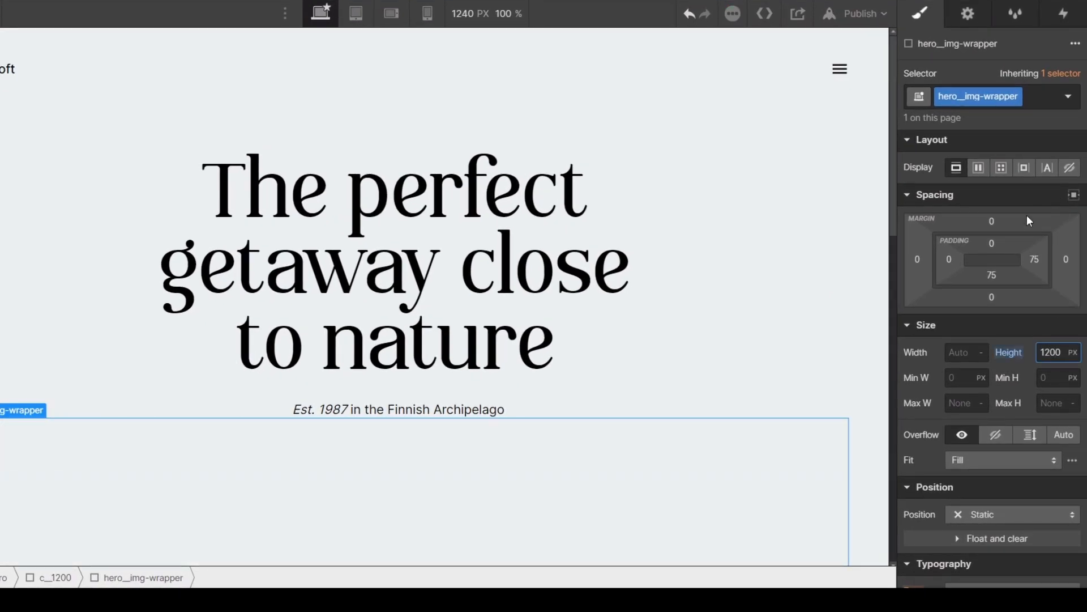
pyautogui.scroll(-6, 584, 326)
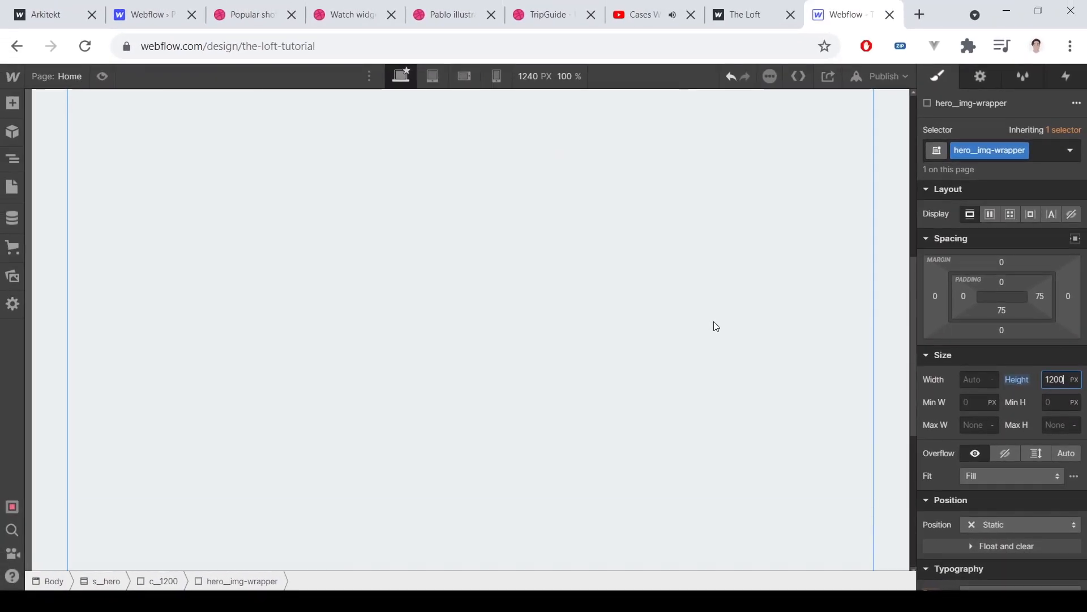
pyautogui.scroll(5, 714, 321)
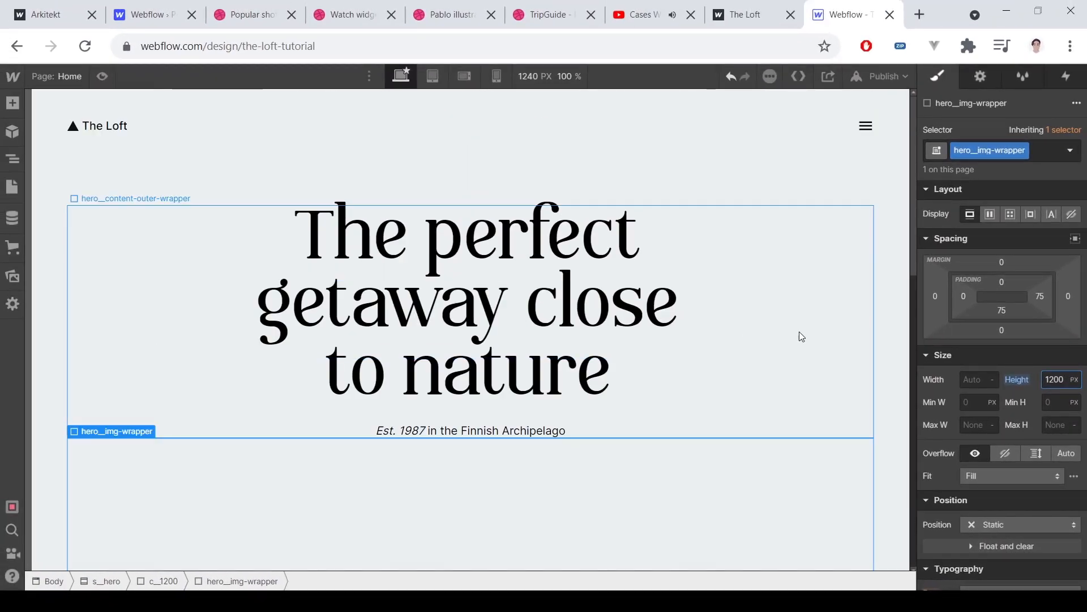
# Step: Give hero__img-wrapper the background image the-loft__hero-img-min.jpg, centred at 50% / 50% and sized to Cover
pyautogui.scroll(-7, 994, 349)
pyautogui.scroll(1, 1071, 349)
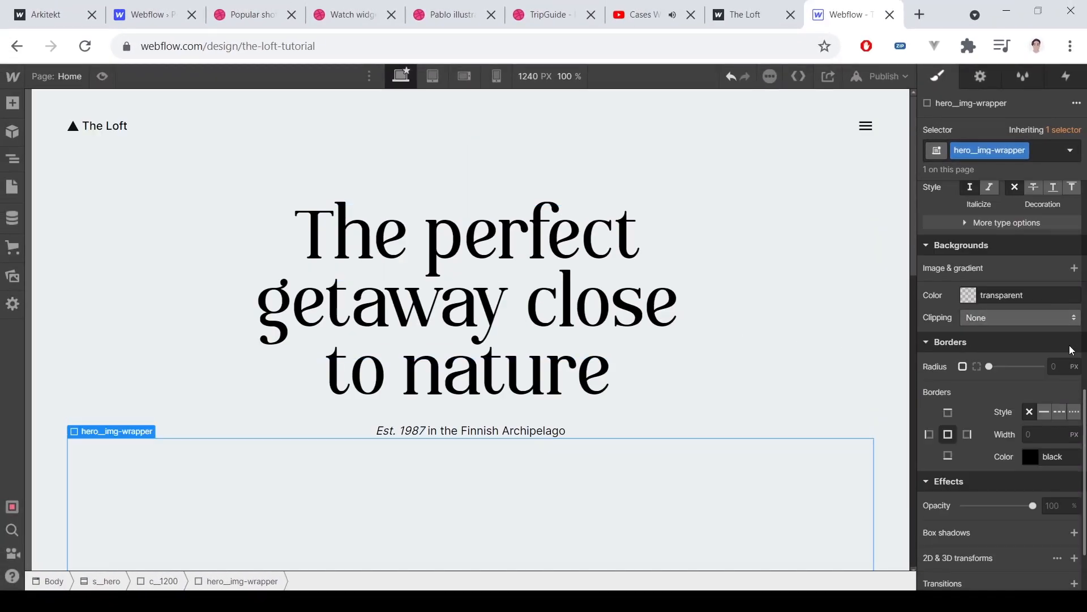
pyautogui.click(1070, 270)
pyautogui.click(988, 368)
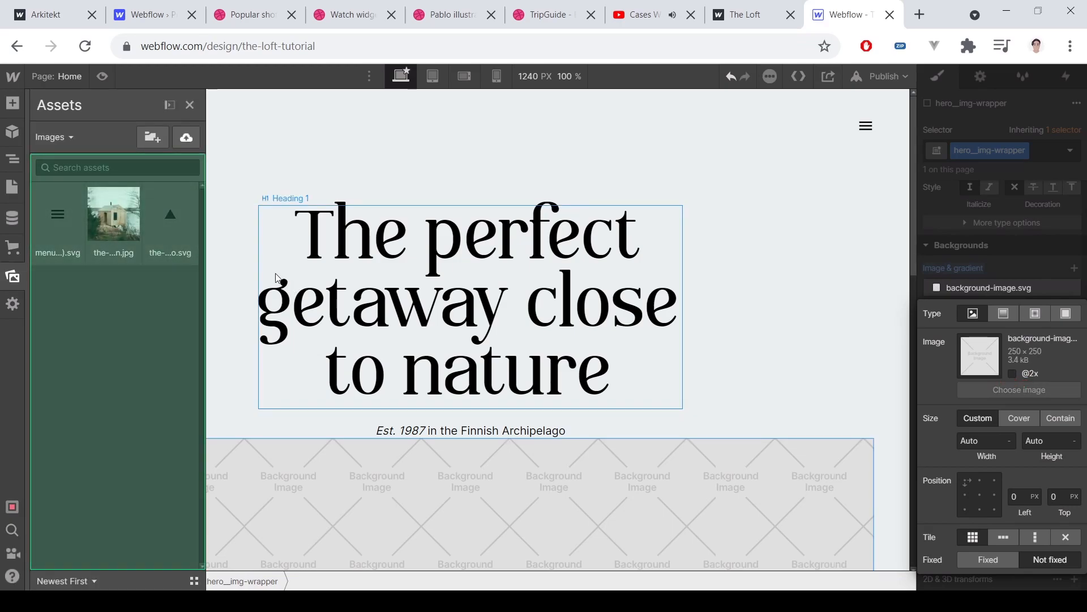
pyautogui.click(111, 211)
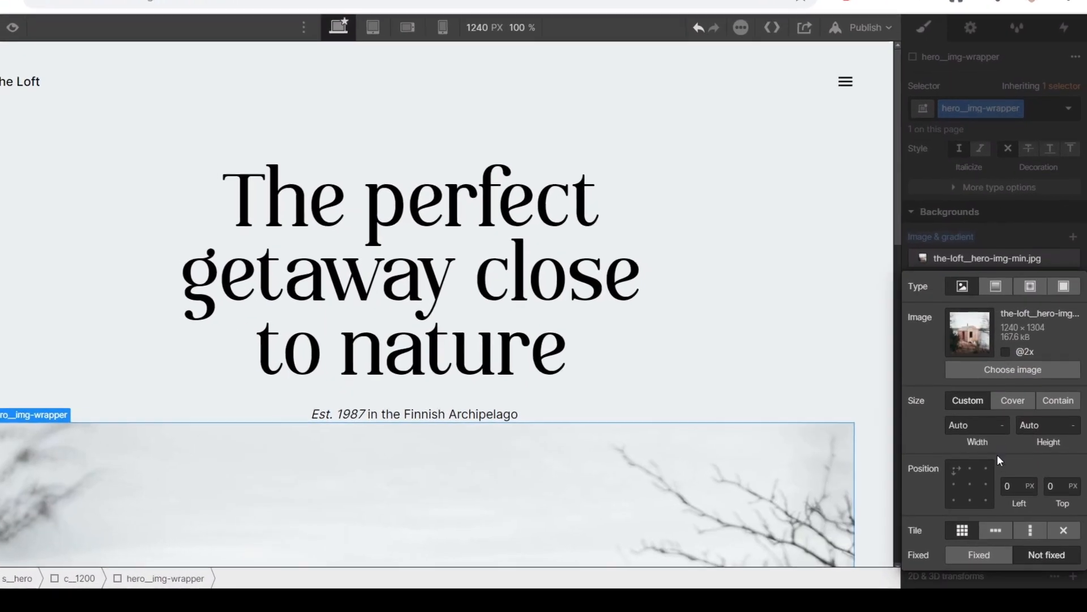
pyautogui.click(968, 484)
pyautogui.click(1012, 401)
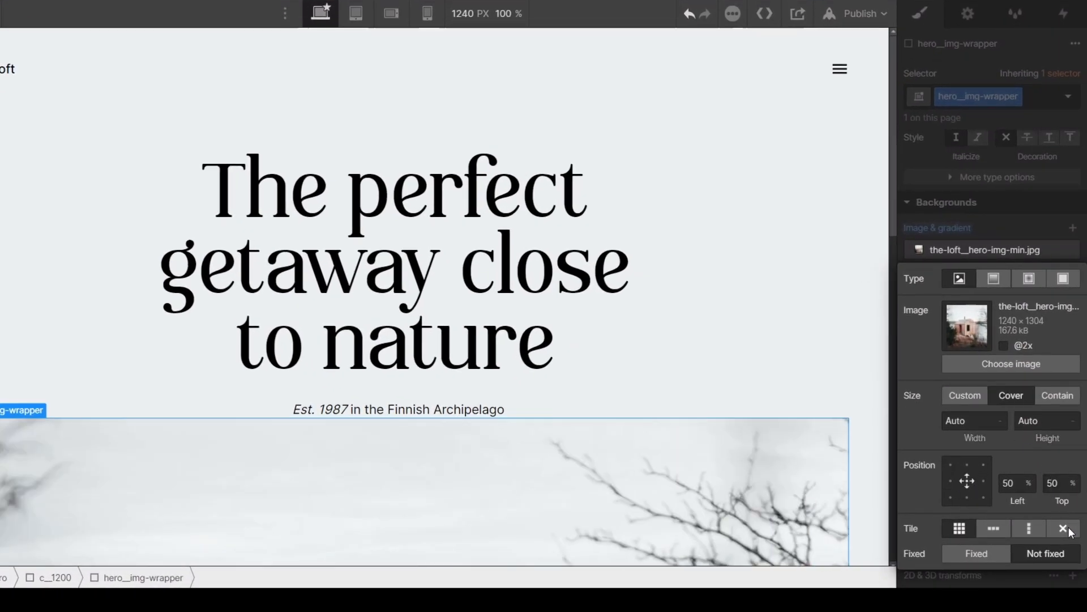
pyautogui.click(1049, 221)
pyautogui.scroll(-5, 745, 349)
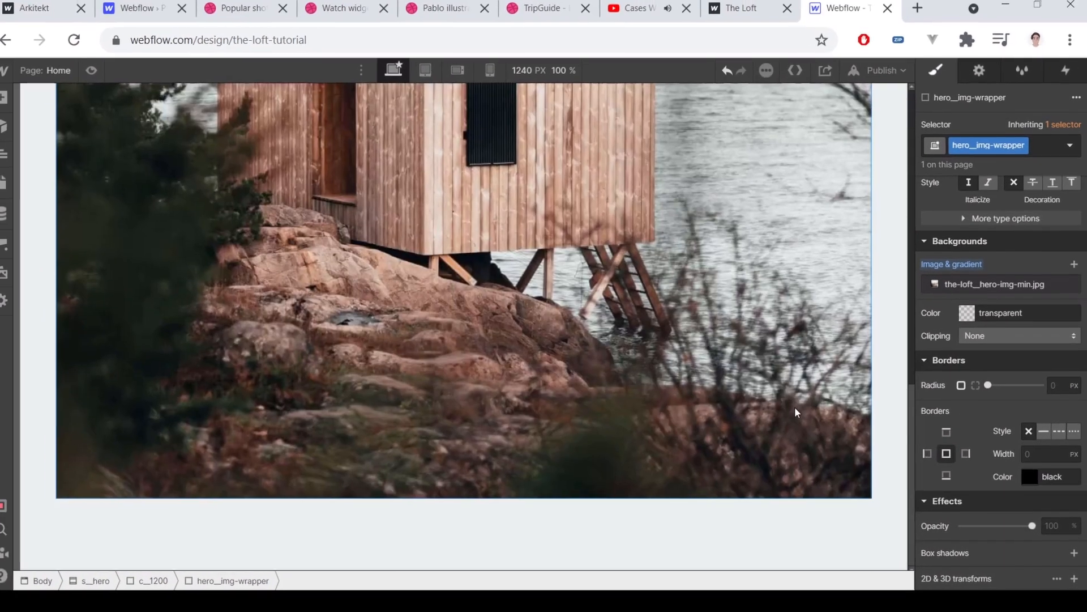
pyautogui.scroll(5, 795, 411)
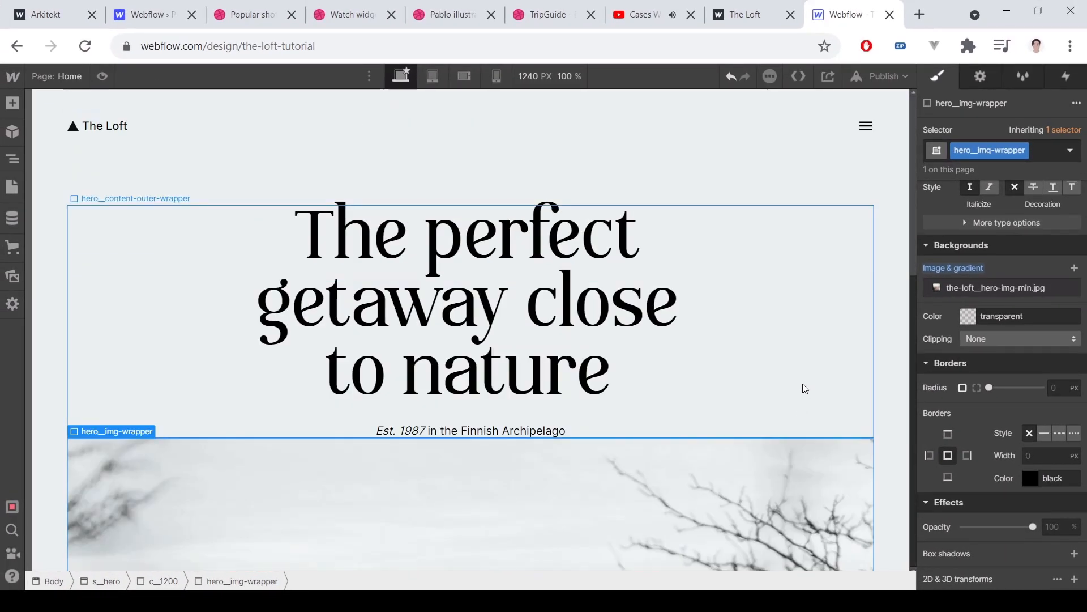
# Step: Set the bottom margin of hero__content-outer-wrapper to -180 px so the image slides up behind the heading
pyautogui.click(800, 385)
pyautogui.scroll(5, 1028, 412)
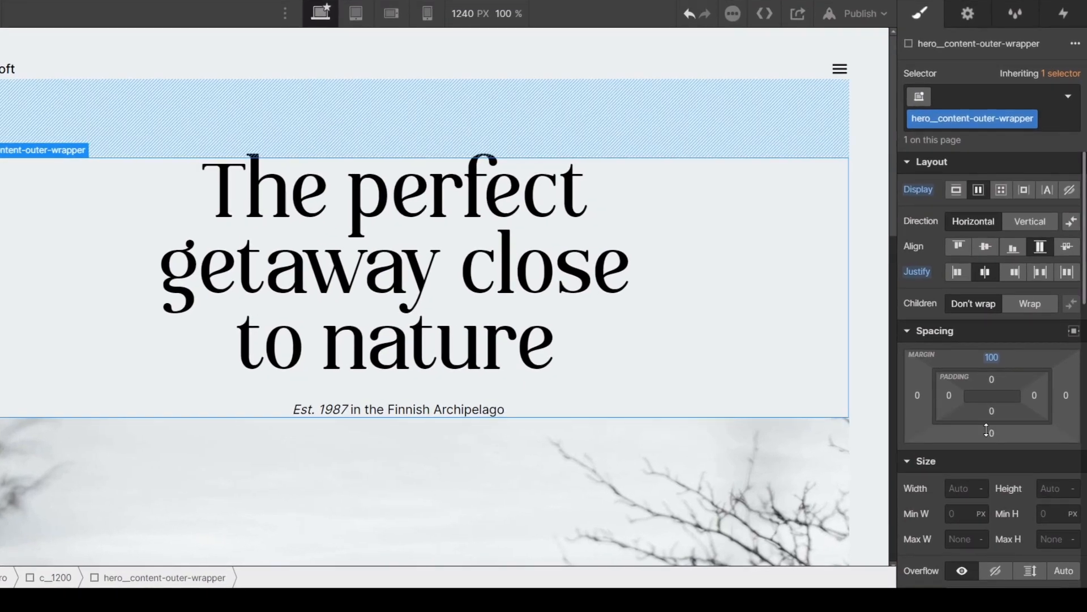
pyautogui.click(1008, 457)
pyautogui.write('-190')
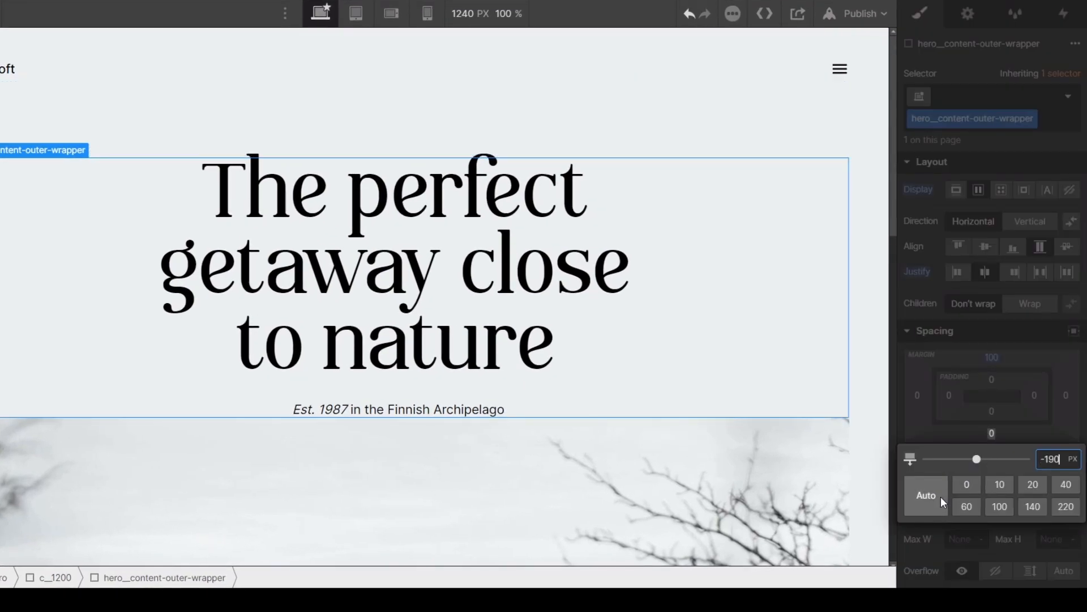
pyautogui.press('Return')
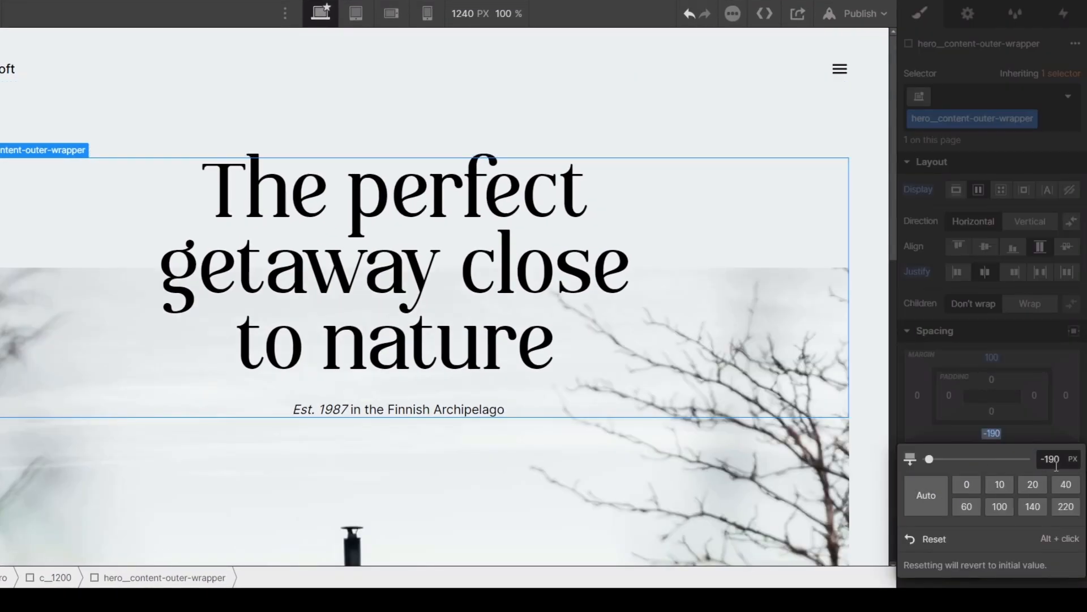
pyautogui.press('Return')
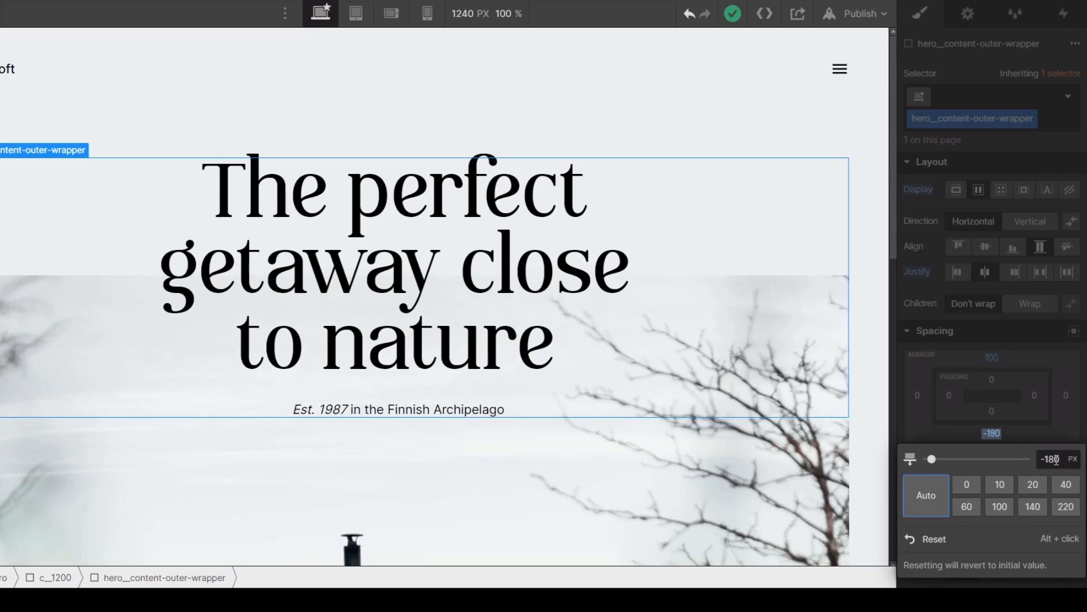
# Step: Examine the whole hero section to check how the heading overlaps the cabin image
pyautogui.scroll(-8, 792, 312)
pyautogui.scroll(6, 792, 312)
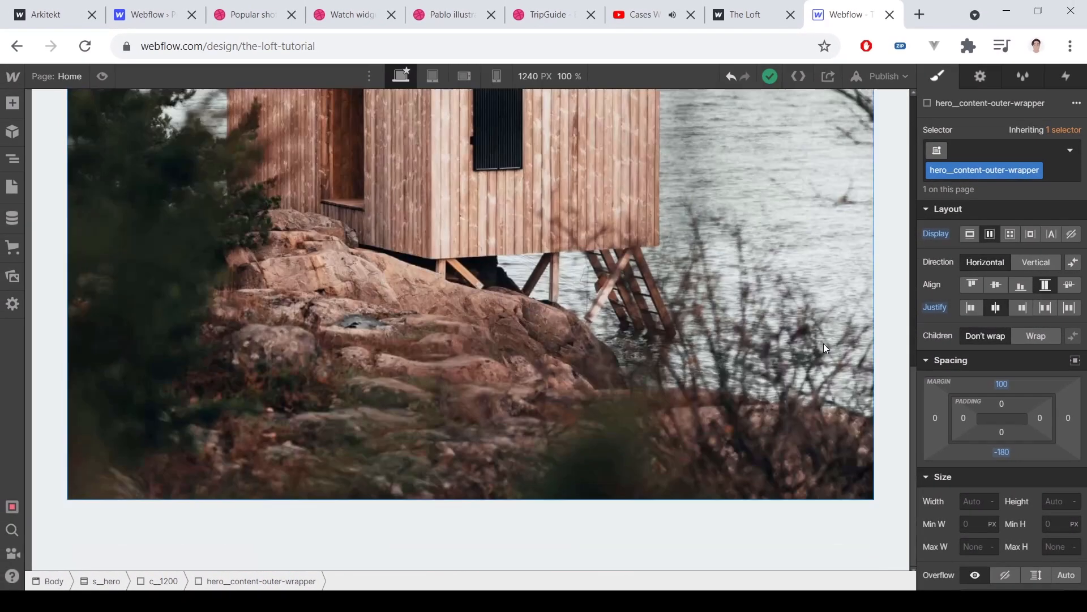
pyautogui.scroll(4, 824, 343)
pyautogui.click(896, 247)
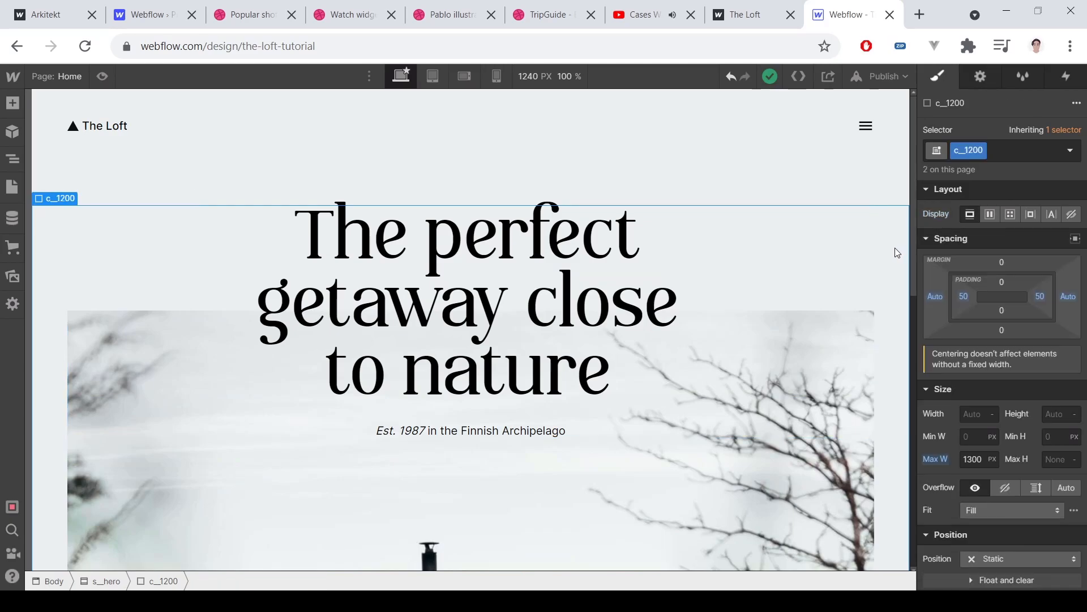
pyautogui.scroll(-3, 894, 248)
pyautogui.scroll(-7, 895, 249)
pyautogui.scroll(10, 895, 249)
pyautogui.scroll(-7, 793, 255)
# Step: Change hero__img-wrapper to a horizontal flex layout with its children aligned to the bottom
pyautogui.click(687, 263)
pyautogui.scroll(5, 636, 287)
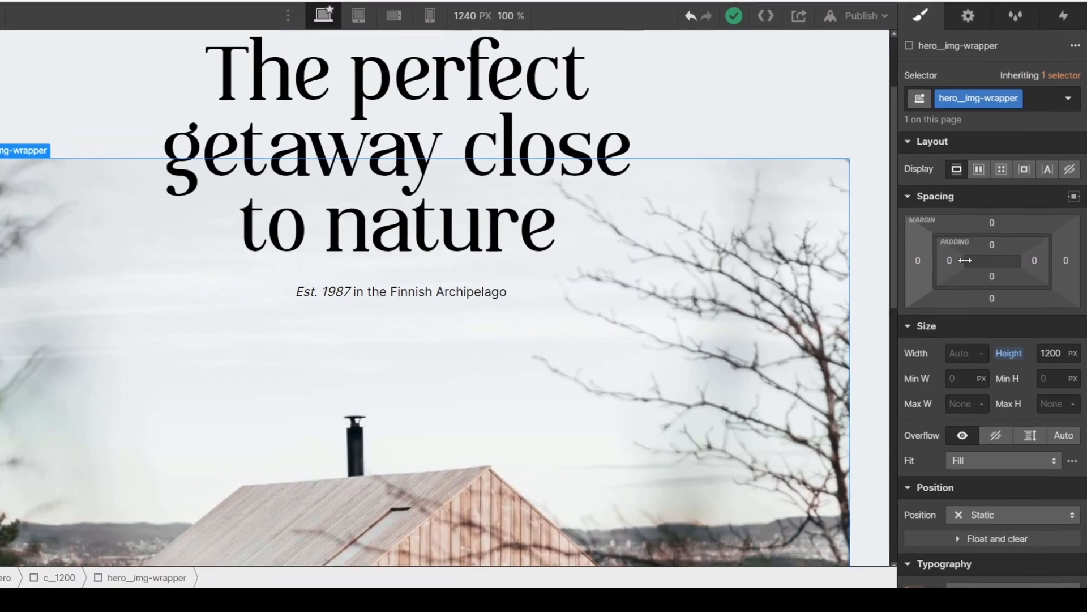
pyautogui.click(979, 169)
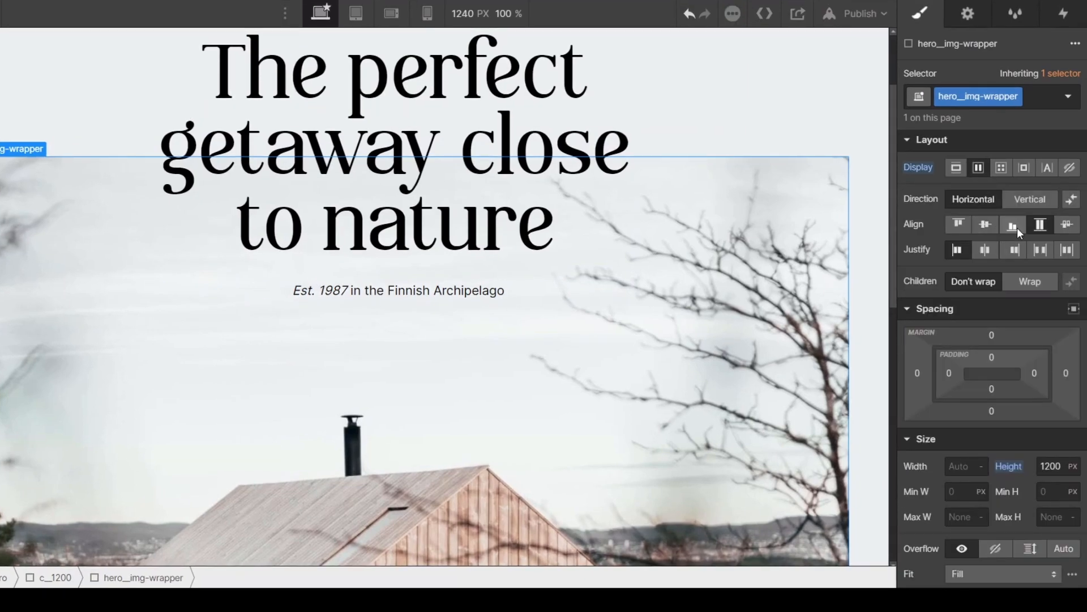
pyautogui.click(1015, 227)
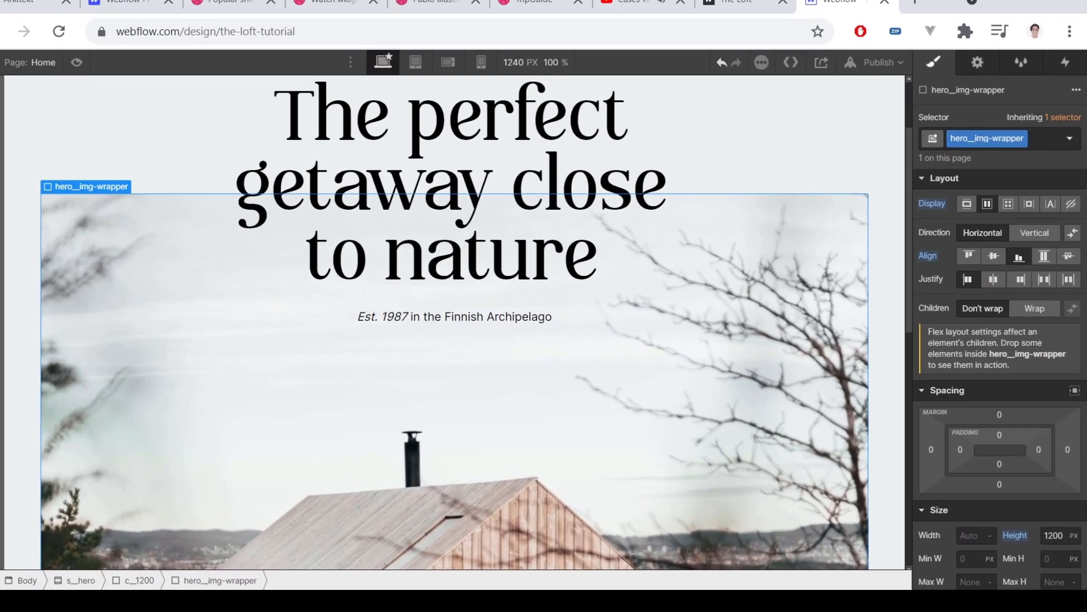
# Step: Add a div block with the class hero__img-content-wrapper inside hero__img-wrapper, and pad hero__img-wrapper to inset the block from the image edges
pyautogui.press('a')
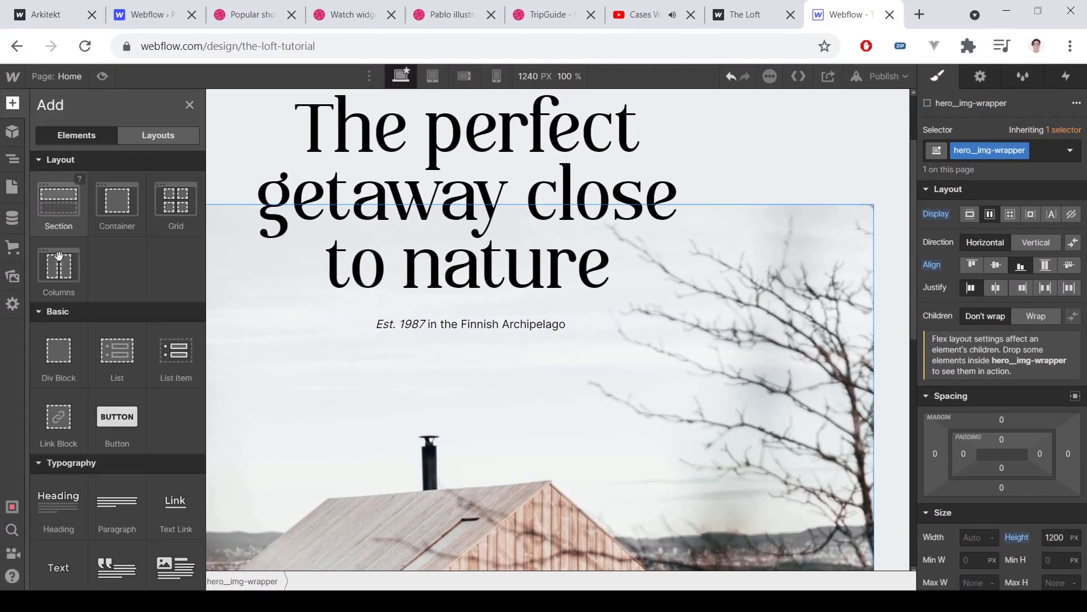
pyautogui.click(58, 351)
pyautogui.click(1014, 151)
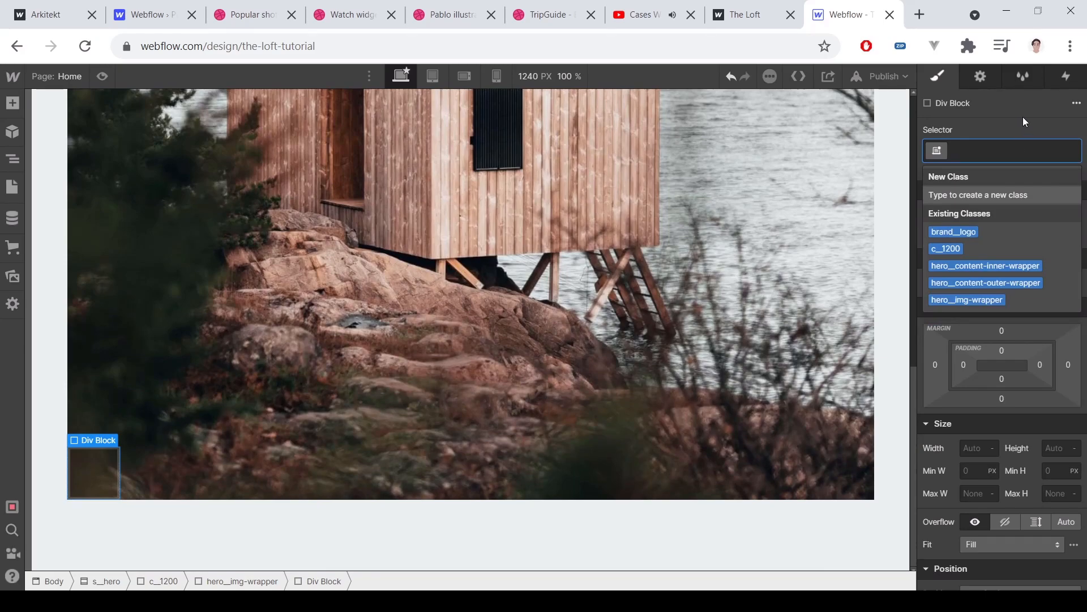
pyautogui.write('hero__img-co')
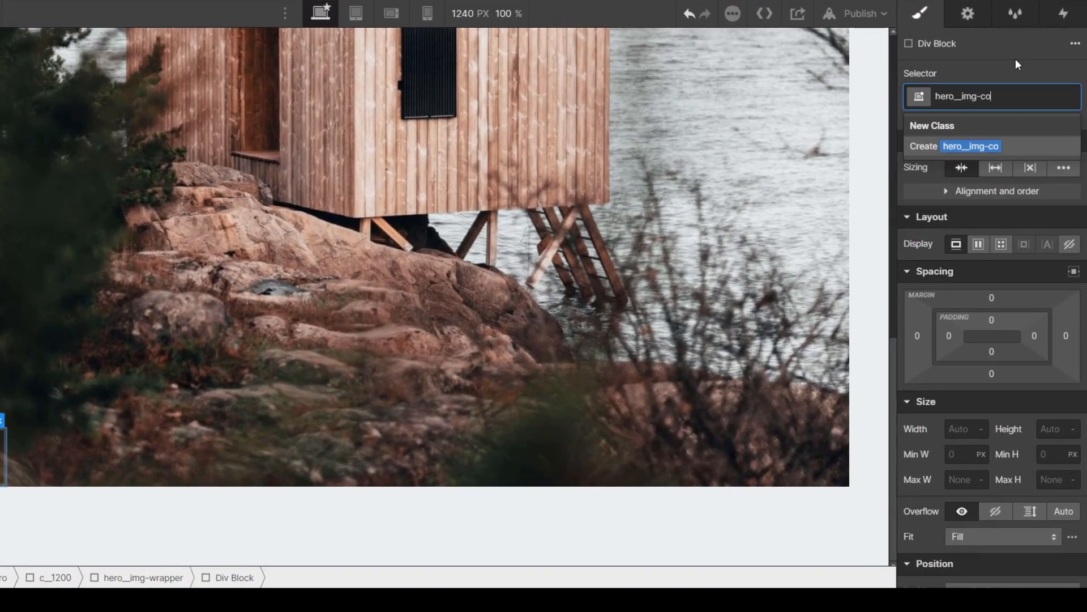
pyautogui.write('ntent-wrapper')
pyautogui.press('Return')
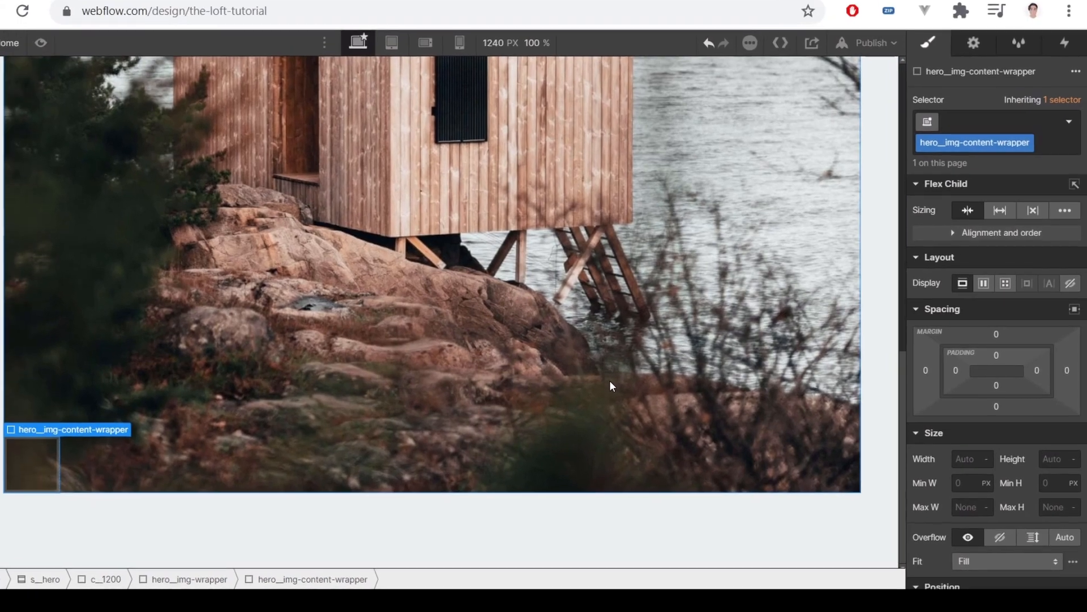
pyautogui.click(572, 362)
pyautogui.moveTo(1002, 367); pyautogui.dragTo(1010, 422)
# Step: Add an H2 heading with the class hero__img-h2 inside hero__img-content-wrapper
pyautogui.click(138, 437)
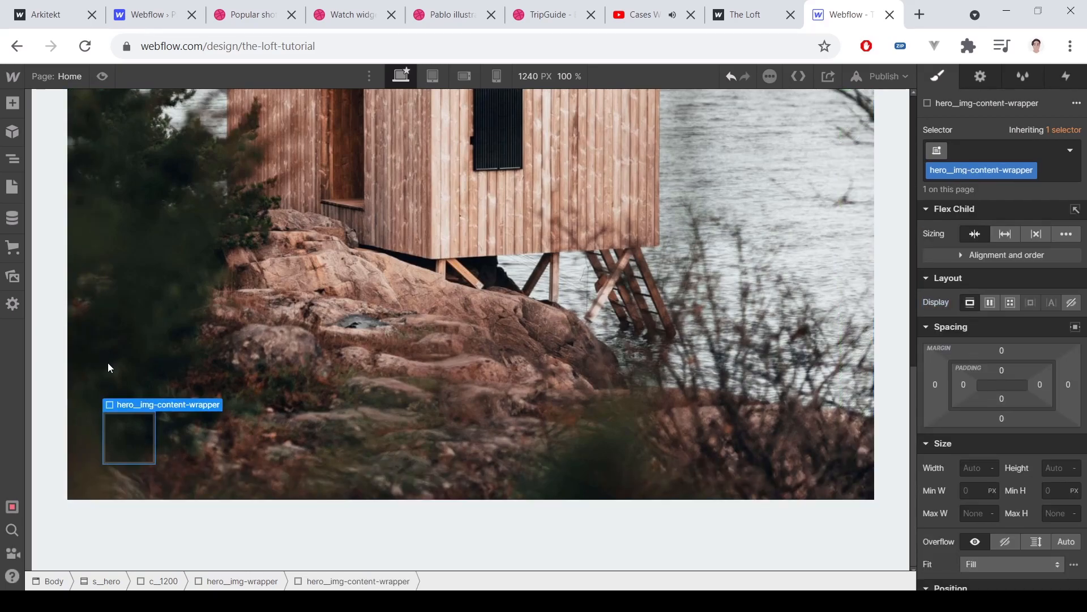
pyautogui.click(11, 112)
pyautogui.click(61, 492)
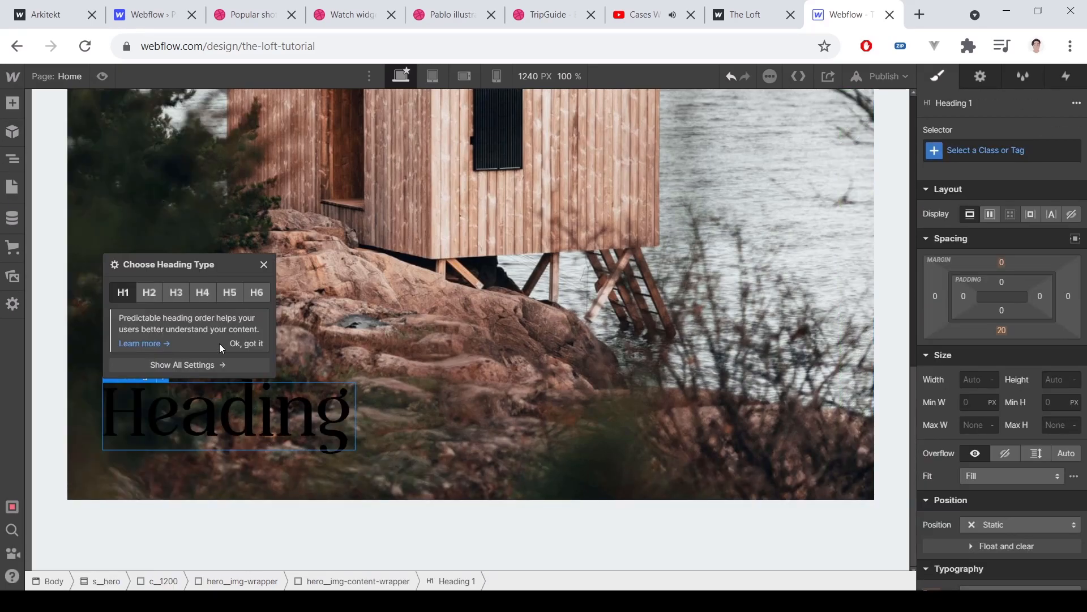
pyautogui.click(150, 299)
pyautogui.click(986, 150)
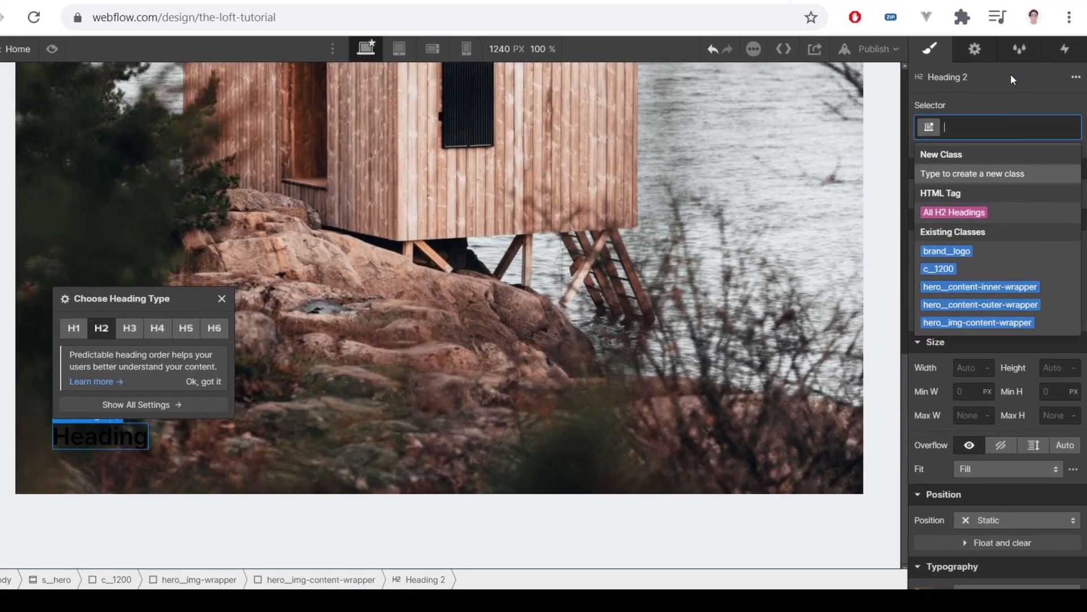
pyautogui.write('hero__img-h1')
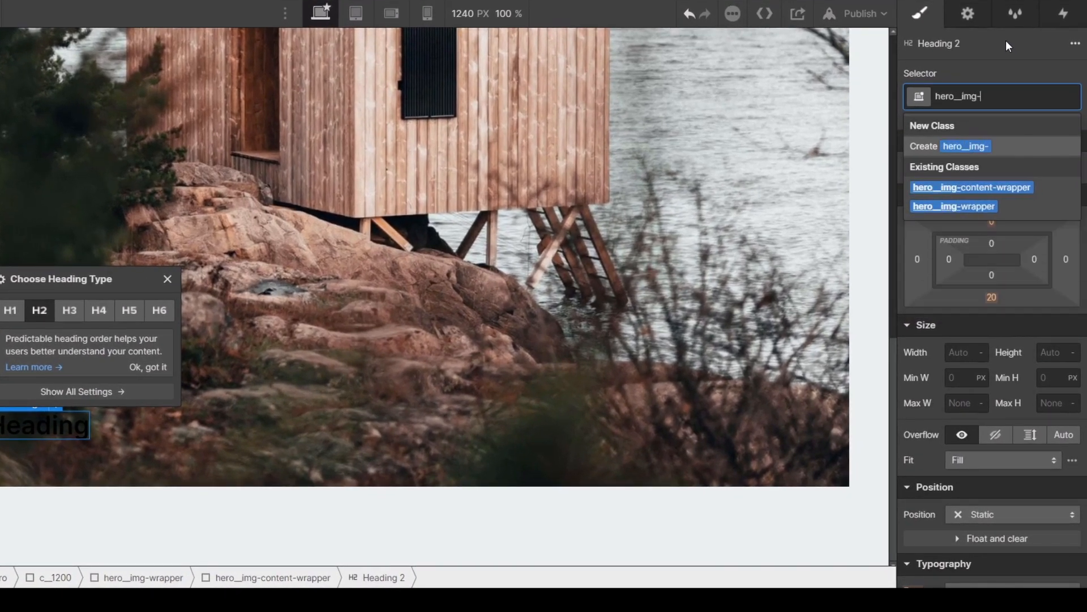
pyautogui.press('Return')
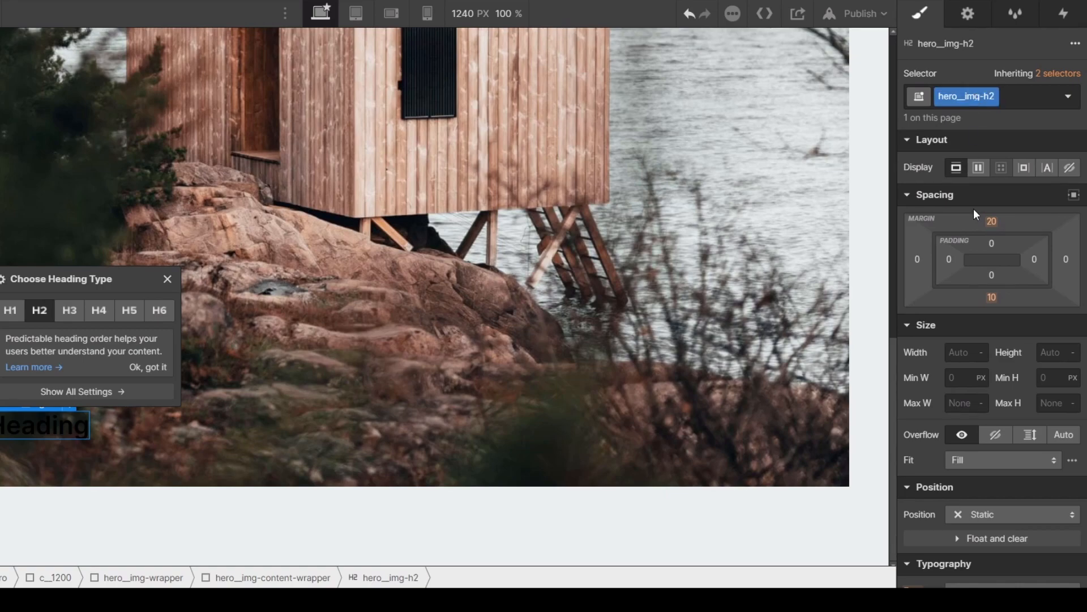
# Step: Style the hero__img-h2 heading with white text, a 24 px size and 500 - Medium weight
pyautogui.scroll(-5, 970, 158)
pyautogui.hotkey('ctrl', 'a')
pyautogui.write('white')
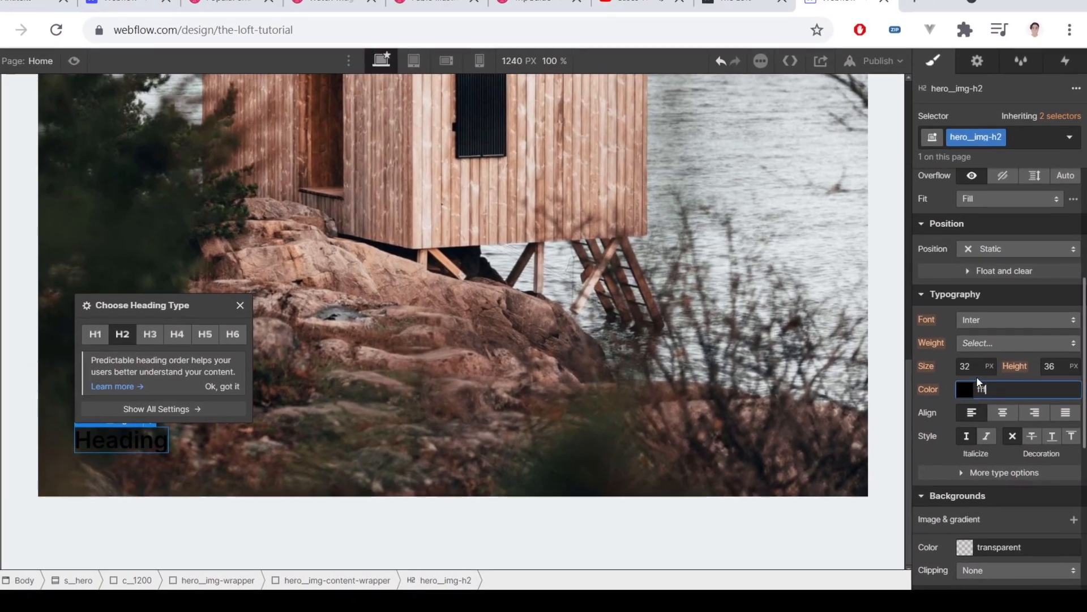
pyautogui.click(967, 349)
pyautogui.press('Return')
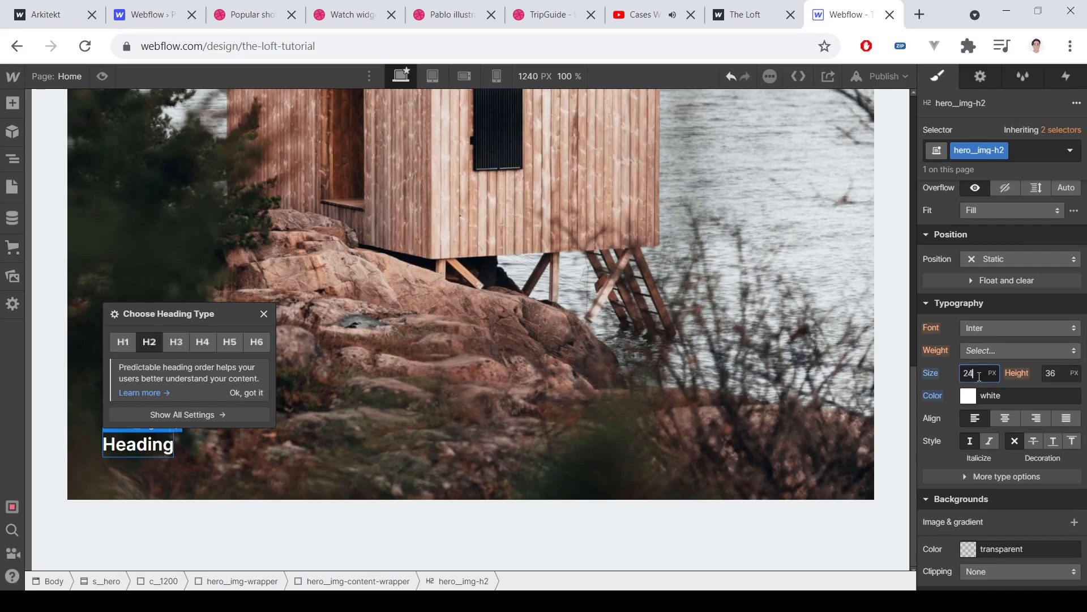
pyautogui.click(996, 350)
pyautogui.click(996, 315)
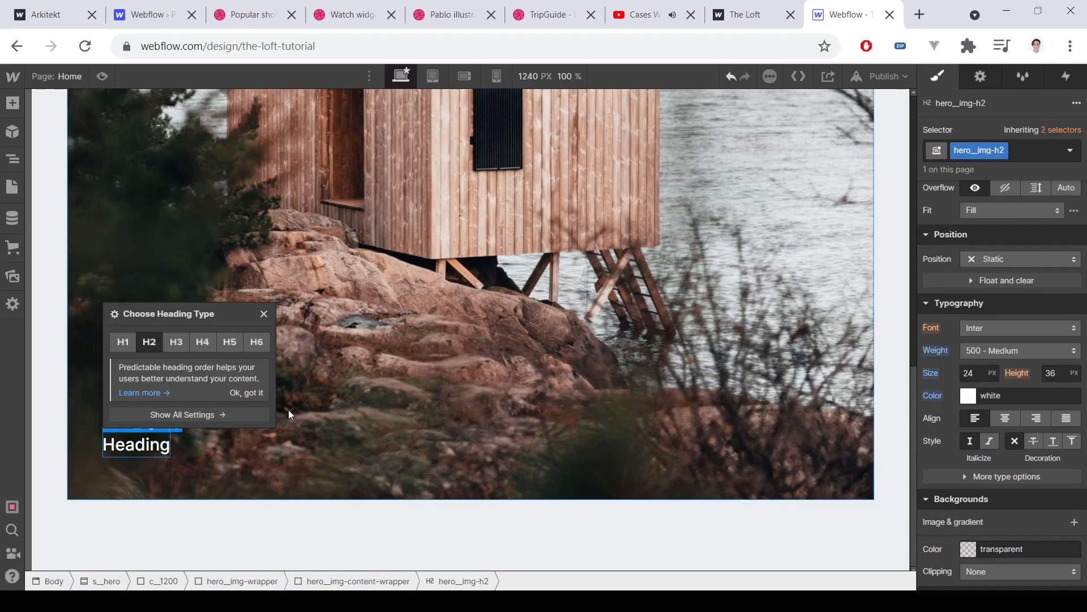
# Step: Copy the heading "The loft cabin" from the published The Loft reference page and replace the hero__img-h2 placeholder text with it
pyautogui.click(801, 12)
pyautogui.scroll(-12, 369, 393)
pyautogui.scroll(2, 332, 388)
pyautogui.tripleClick(171, 385)
pyautogui.hotkey('ctrl', 'c')
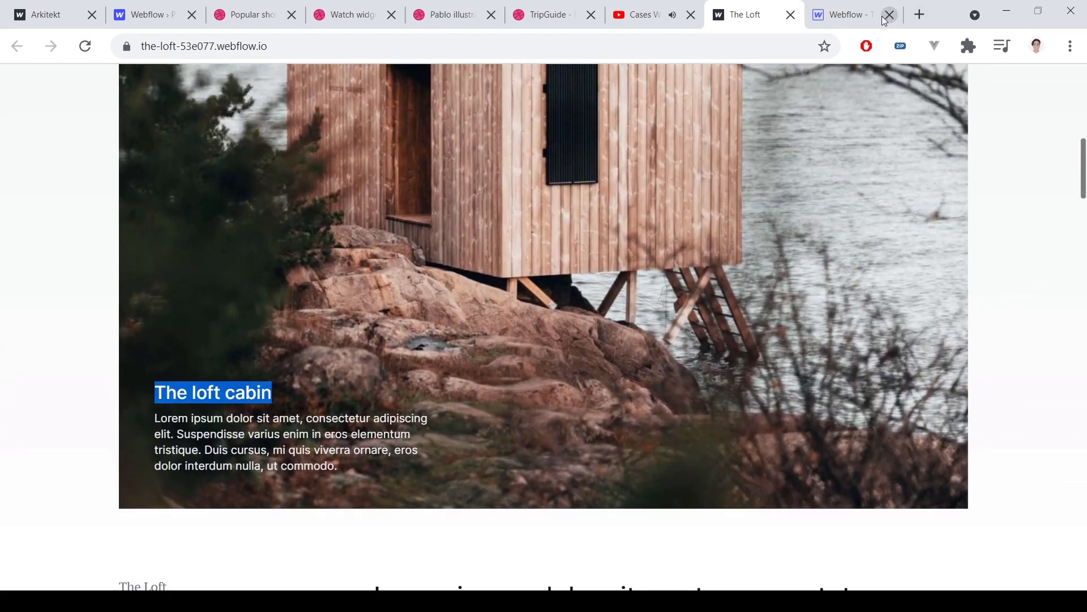
pyautogui.click(885, 21)
pyautogui.doubleClick(134, 444)
pyautogui.hotkey('ctrl', 'v')
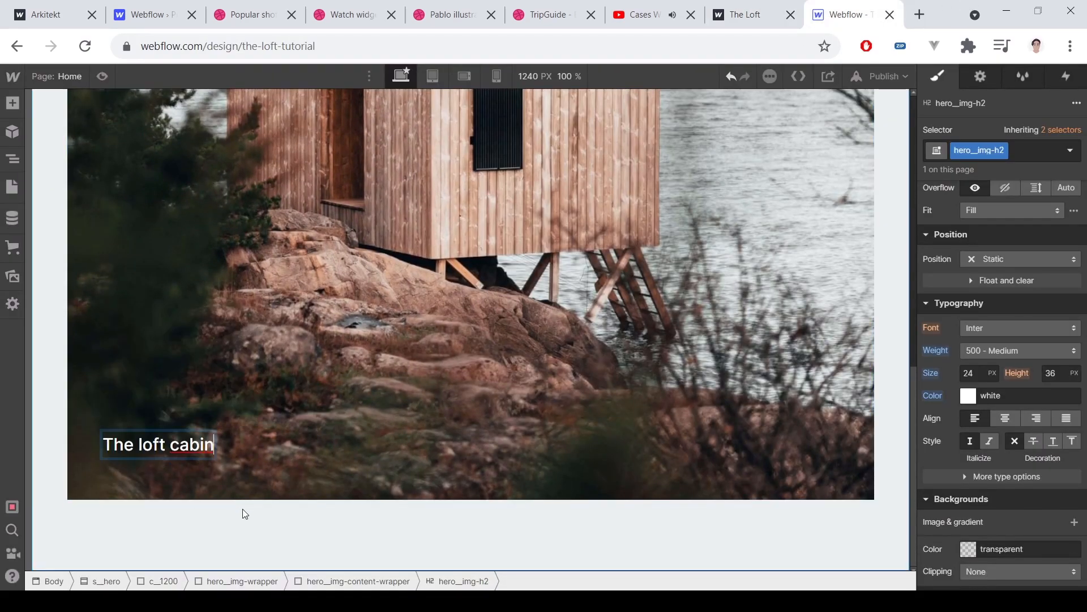
# Step: Set the hero__img-h2 heading's top margin to 0 and add a paragraph directly below it
pyautogui.scroll(5, 1002, 328)
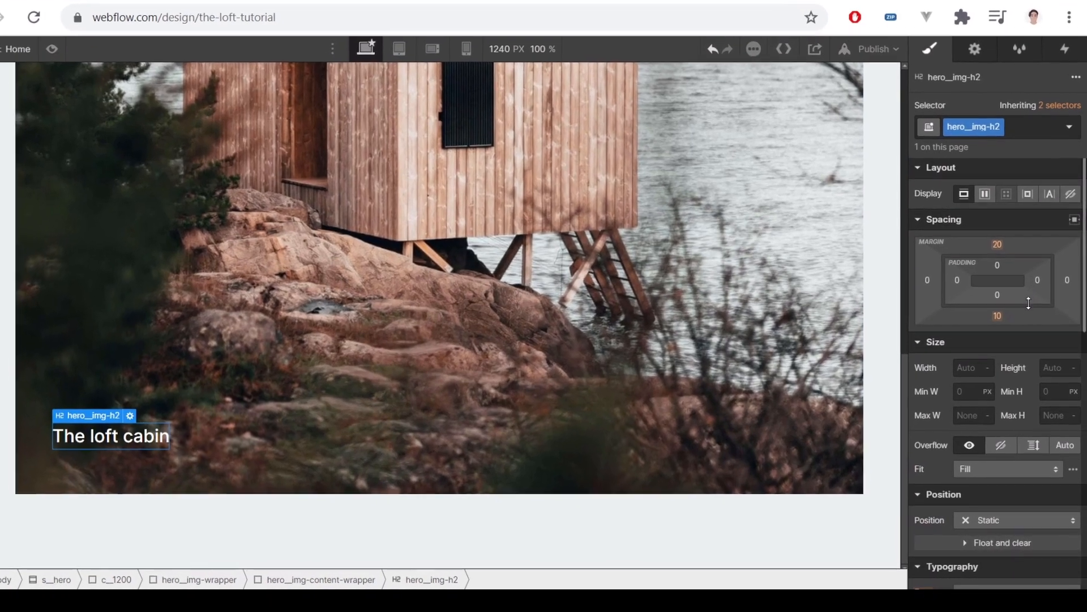
pyautogui.click(1001, 262)
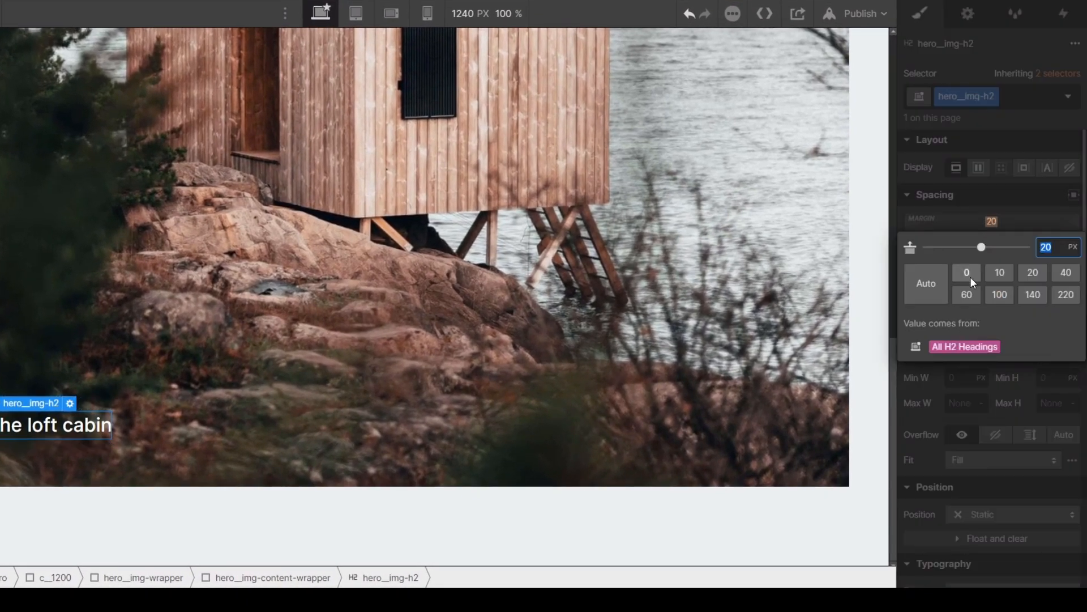
pyautogui.click(968, 274)
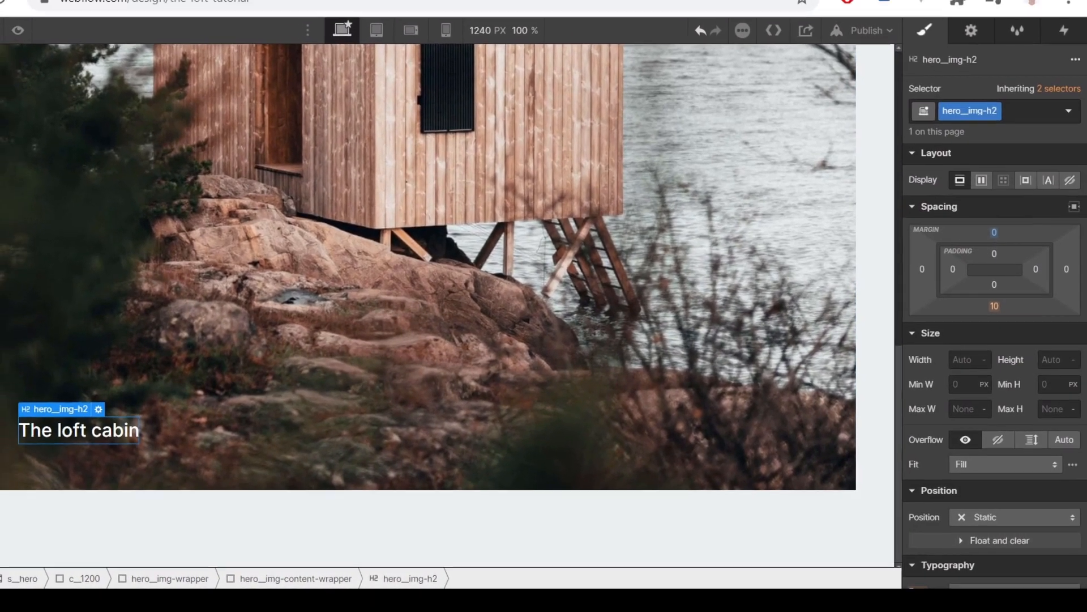
pyautogui.click(8, 101)
pyautogui.moveTo(112, 501); pyautogui.dragTo(298, 467)
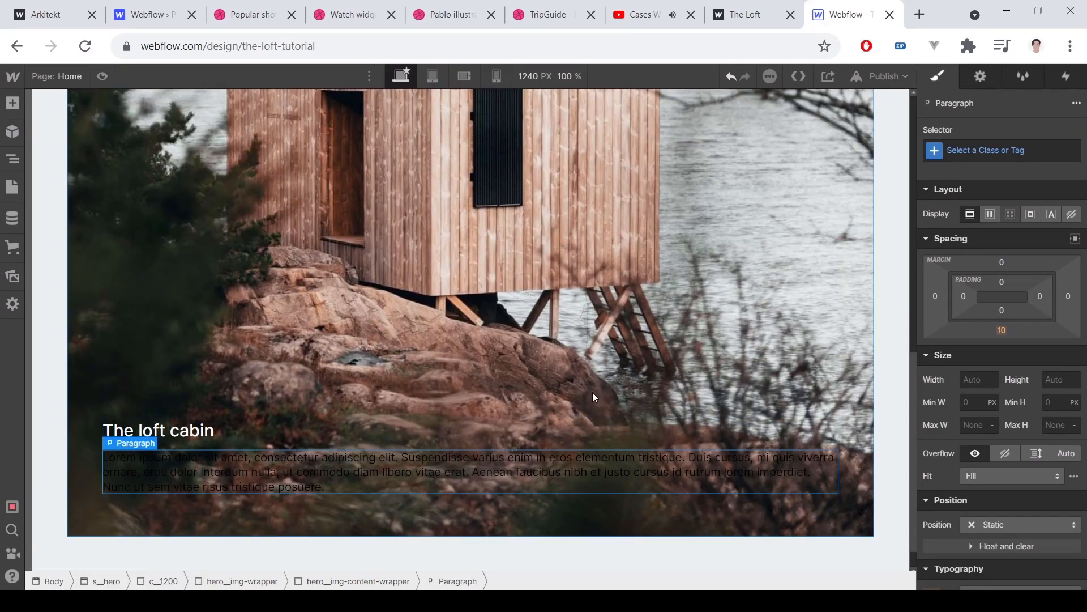
# Step: Set the text color of hero__img-wrapper to white so the paragraph inherits it
pyautogui.click(743, 392)
pyautogui.scroll(-5, 1004, 435)
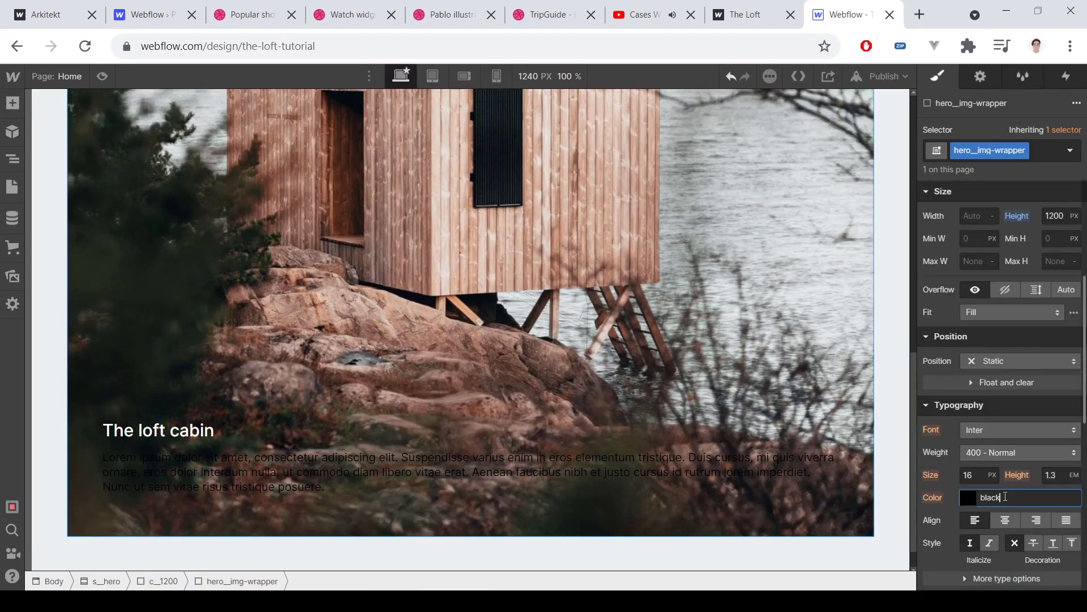
pyautogui.write('white')
pyautogui.press('Return')
# Step: Give the paragraph below "The loft cabin" the class hero__img-p
pyautogui.click(299, 457)
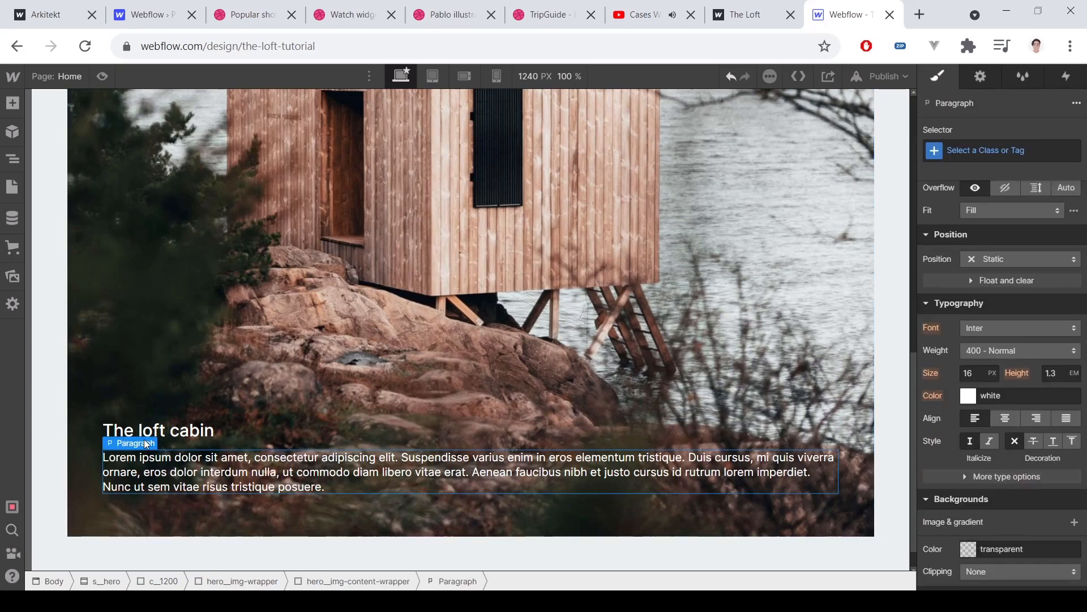
pyautogui.click(141, 430)
pyautogui.click(227, 472)
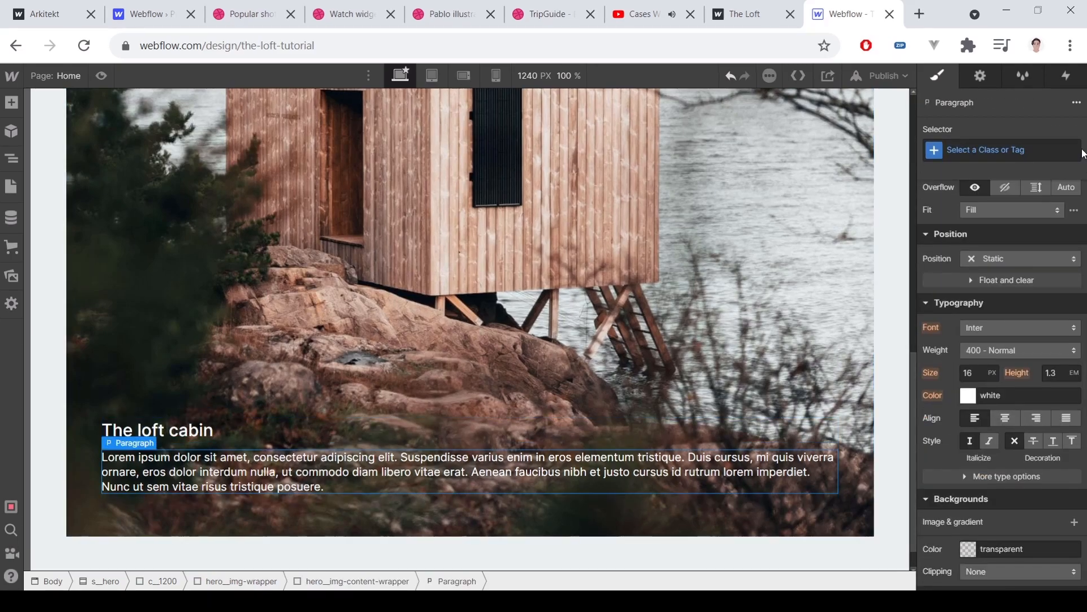
pyautogui.click(1013, 152)
pyautogui.write('hero_')
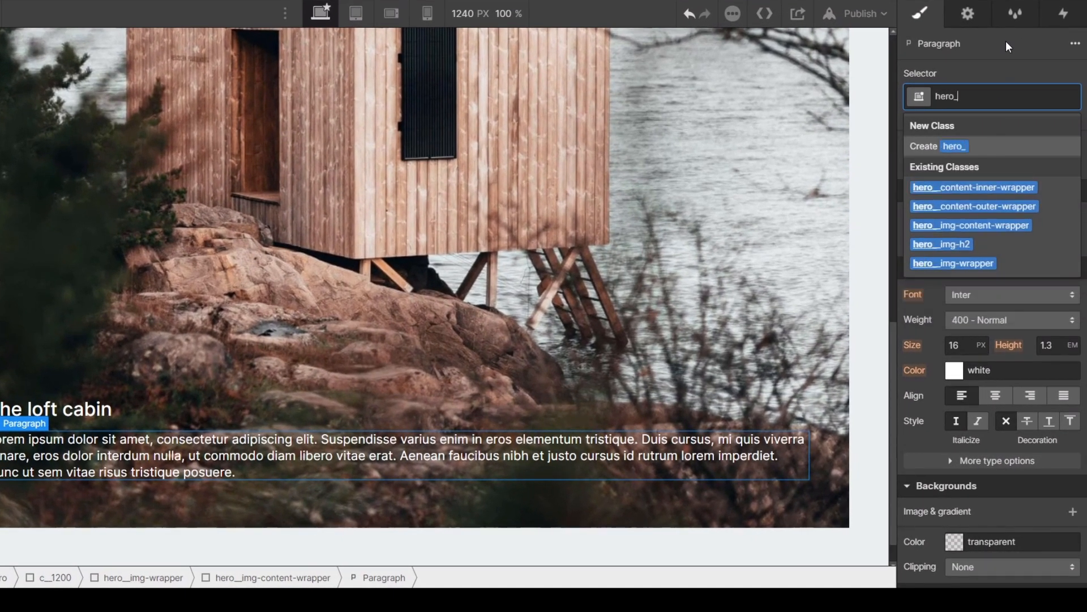
pyautogui.write('_img-p')
pyautogui.press('Return')
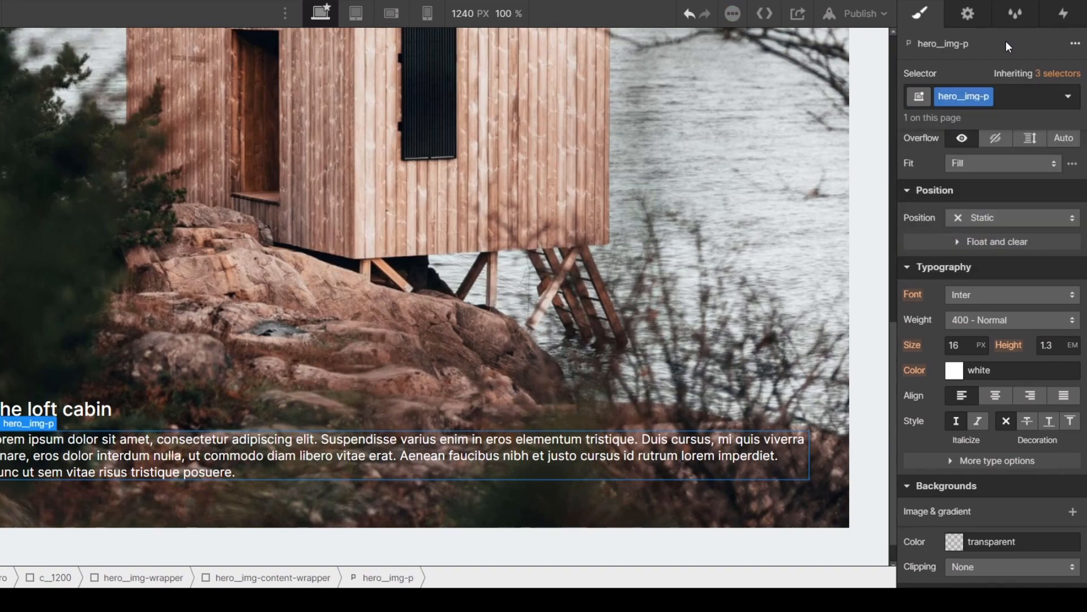
# Step: Set the bottom margin of the hero__img-p paragraph to 0
pyautogui.scroll(-2, 950, 393)
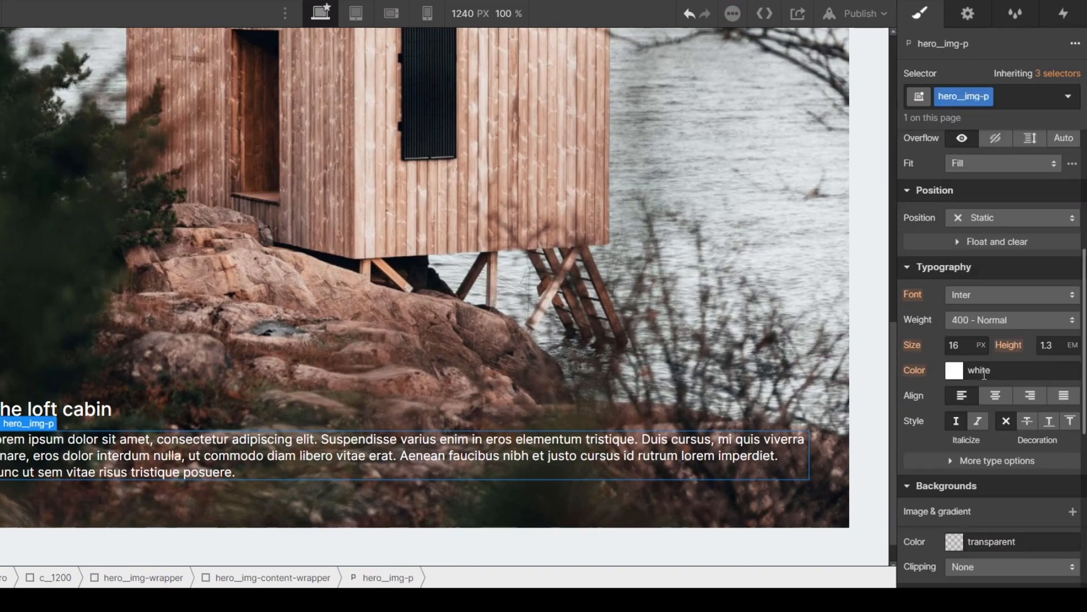
pyautogui.scroll(5, 994, 312)
pyautogui.click(988, 311)
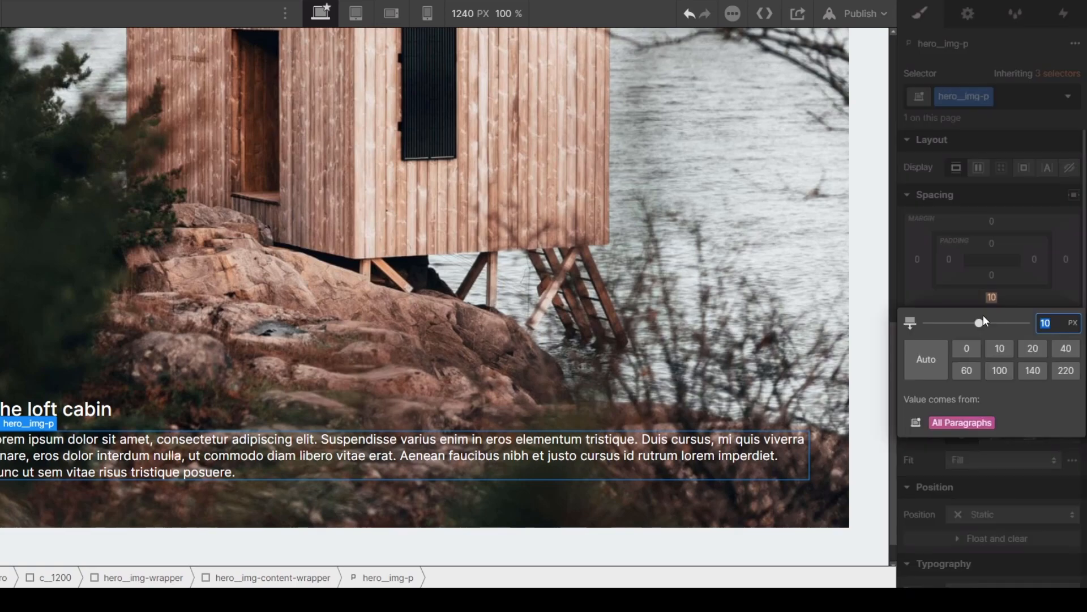
pyautogui.click(972, 338)
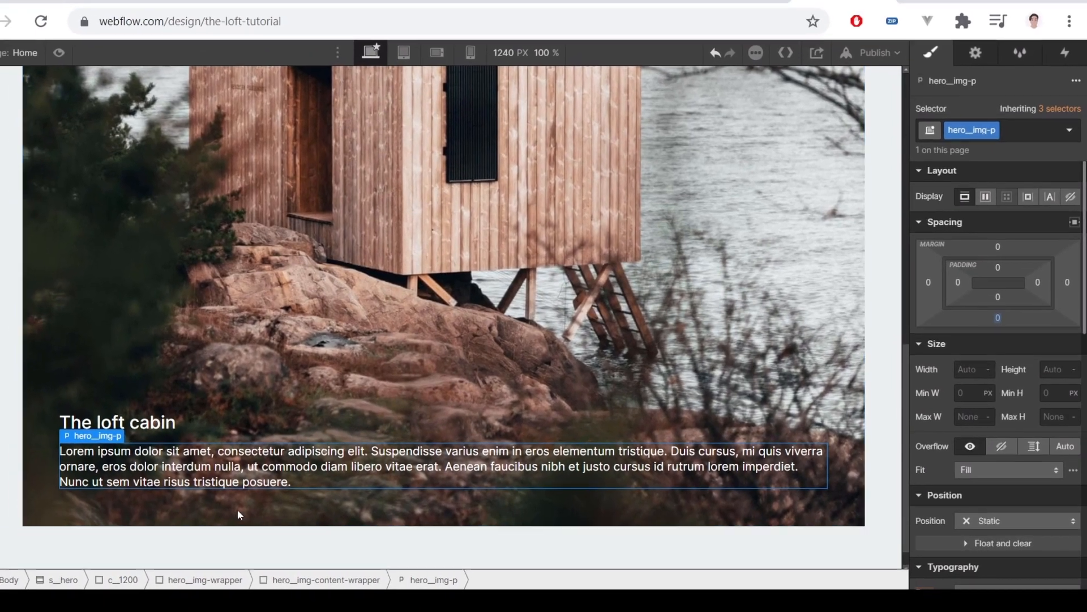
# Step: Limit the maximum width of hero__img-content-wrapper, trying 35 CH before settling on 40 CH
pyautogui.click(214, 447)
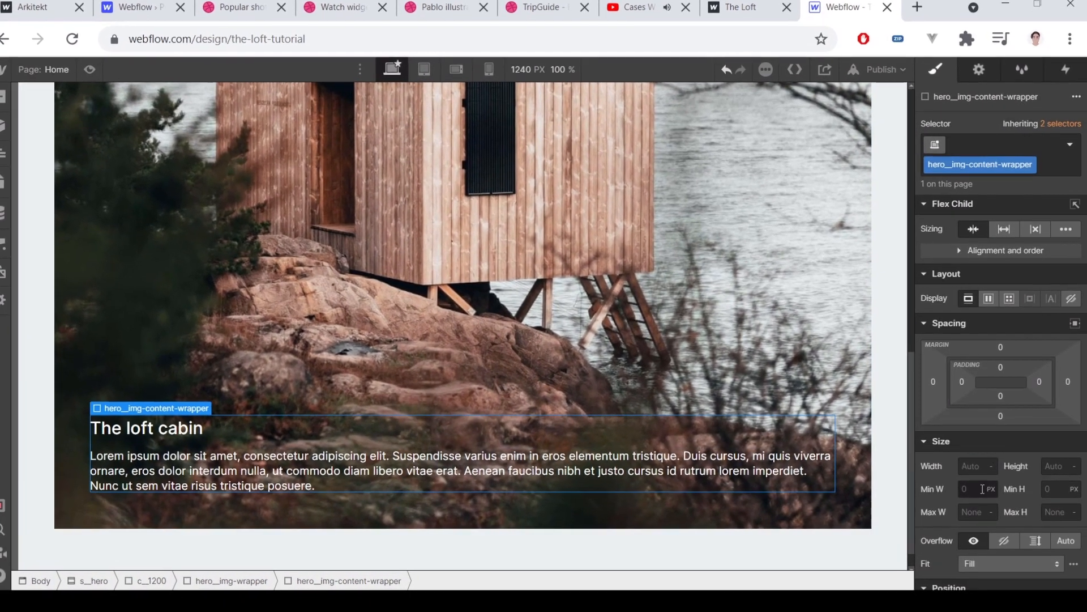
pyautogui.click(976, 511)
pyautogui.write('35ch')
pyautogui.press('Tab')
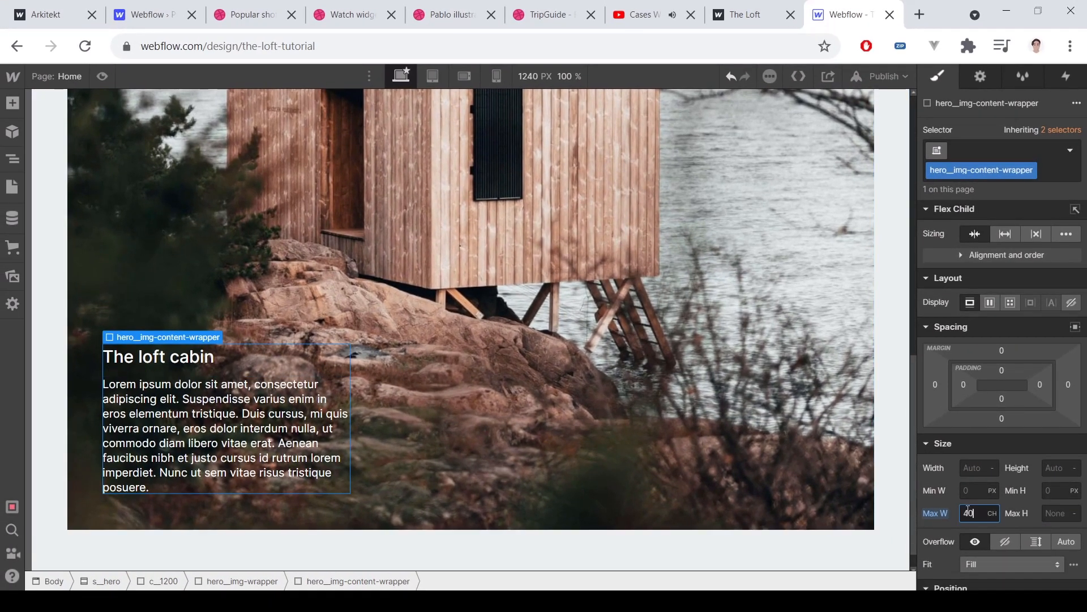
pyautogui.click(968, 511)
pyautogui.write('40')
pyautogui.press('Tab')
# Step: Shorten the hero__img-p paragraph so that it ends with "mi quis viverra ornare, eros."
pyautogui.click(276, 474)
pyautogui.moveTo(254, 489); pyautogui.dragTo(369, 429)
pyautogui.press('BackSpace')
pyautogui.write('.')
pyautogui.click(363, 543)
pyautogui.scroll(2, 277, 560)
pyautogui.scroll(-2, 539, 393)
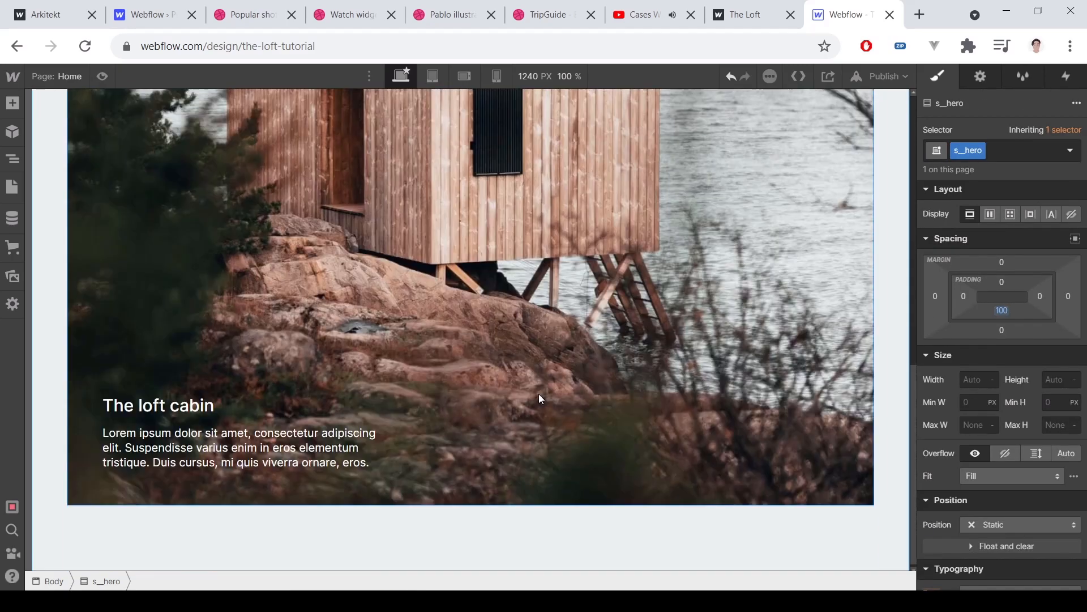
# Step: Set the line height of the "The loft cabin" heading to 1 em
pyautogui.click(228, 402)
pyautogui.scroll(-3, 1010, 342)
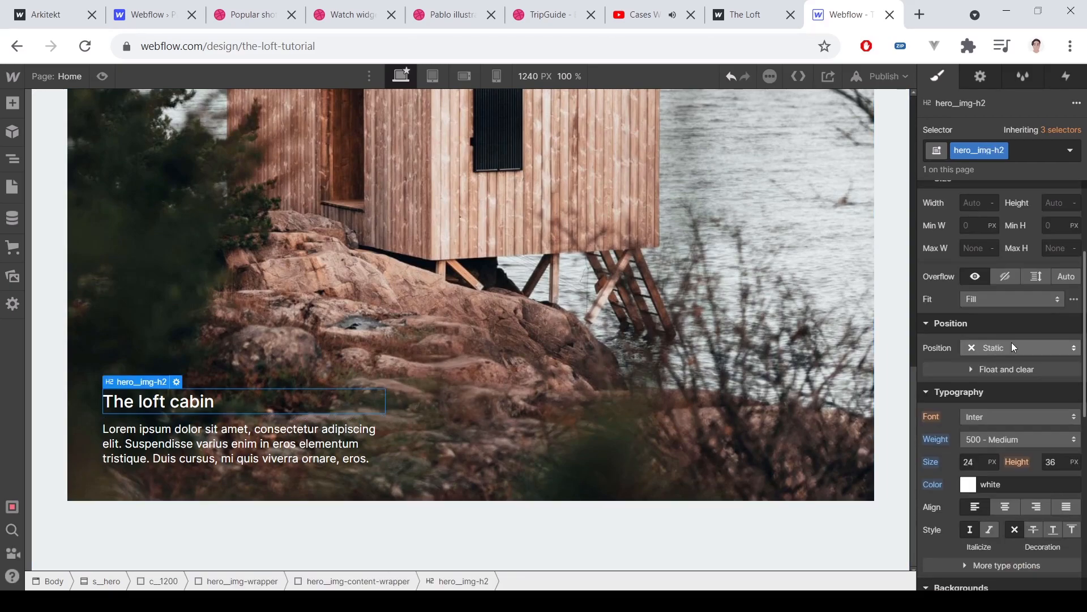
pyautogui.click(1063, 460)
pyautogui.write('1em')
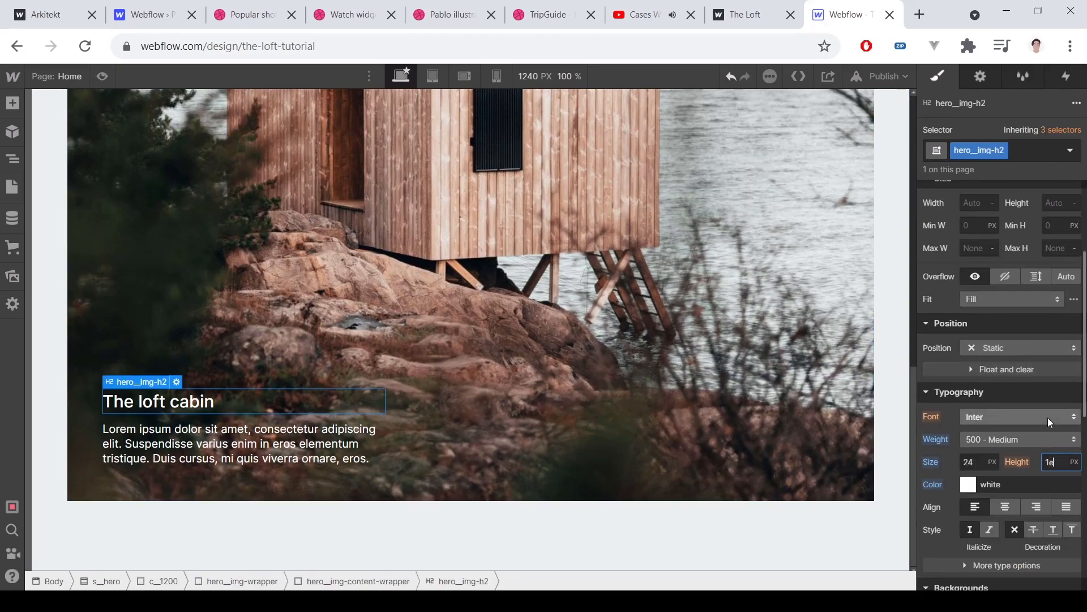
pyautogui.press('Tab')
pyautogui.click(599, 526)
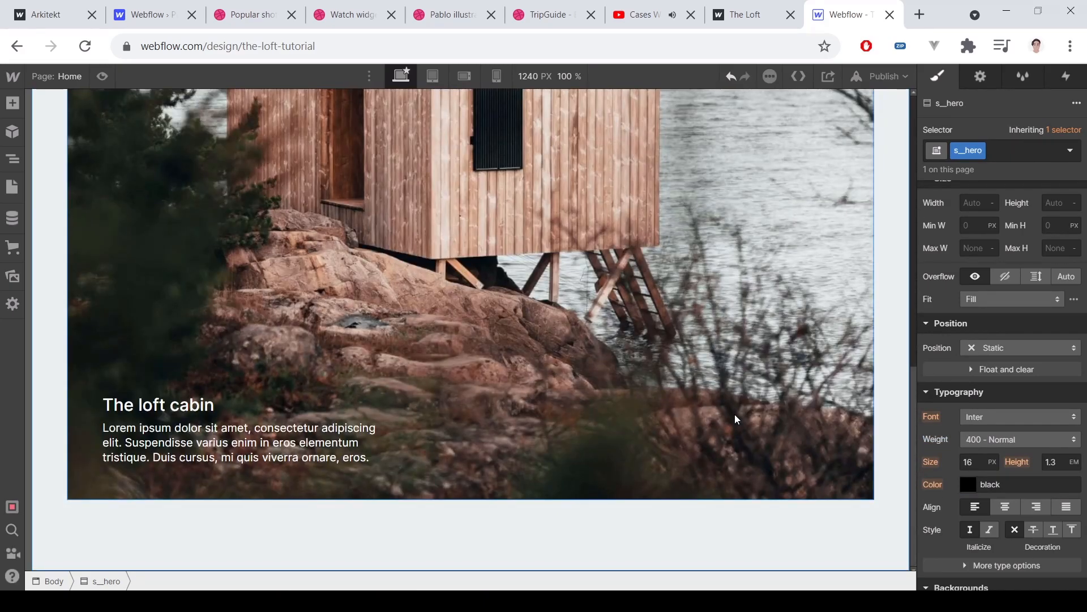
# Step: Compare the finished hero section, from navigation to image text, with the published The Loft reference page
pyautogui.scroll(5, 736, 419)
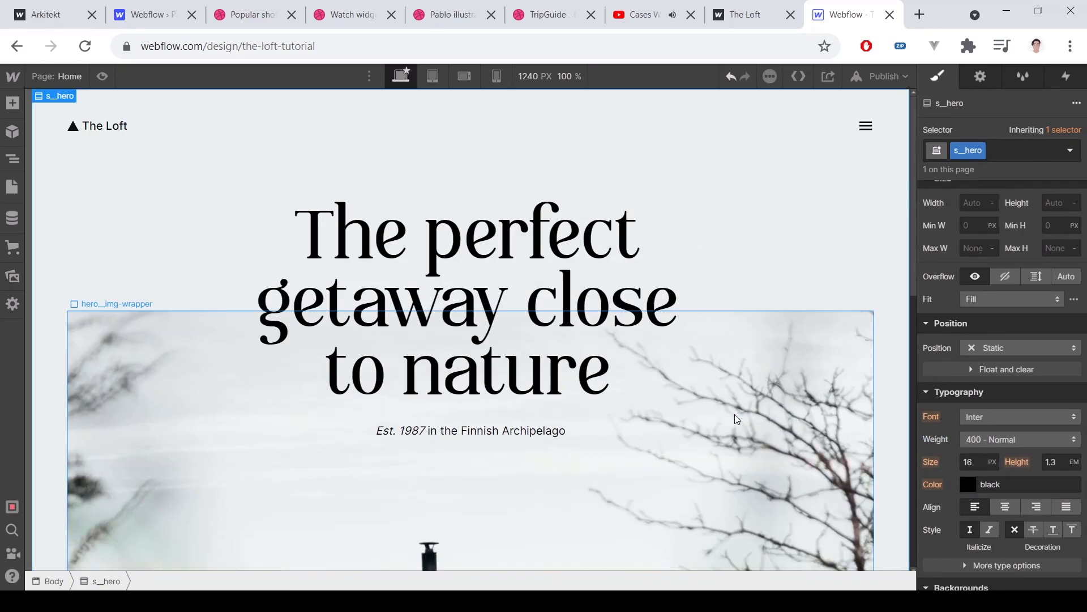
pyautogui.scroll(-5, 767, 324)
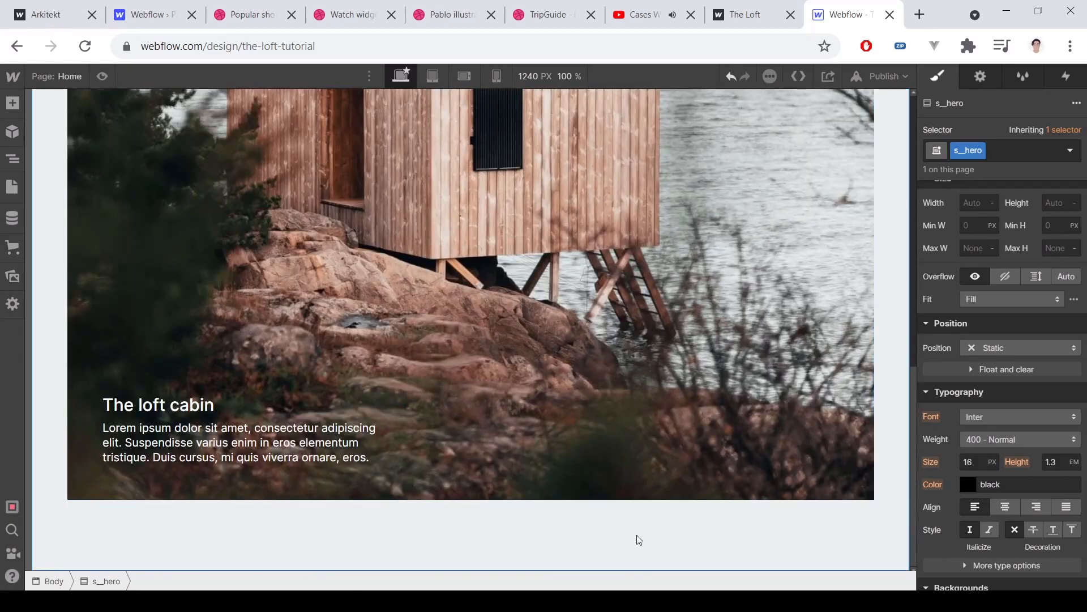
pyautogui.click(771, 11)
pyautogui.scroll(-2, 681, 209)
pyautogui.scroll(10, 682, 221)
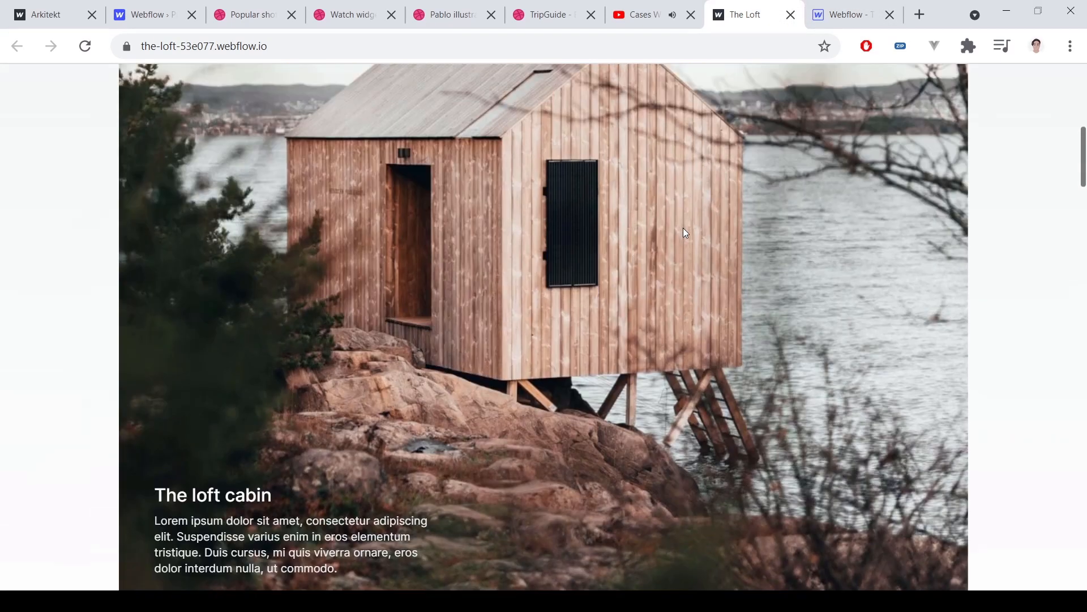
pyautogui.click(849, 14)
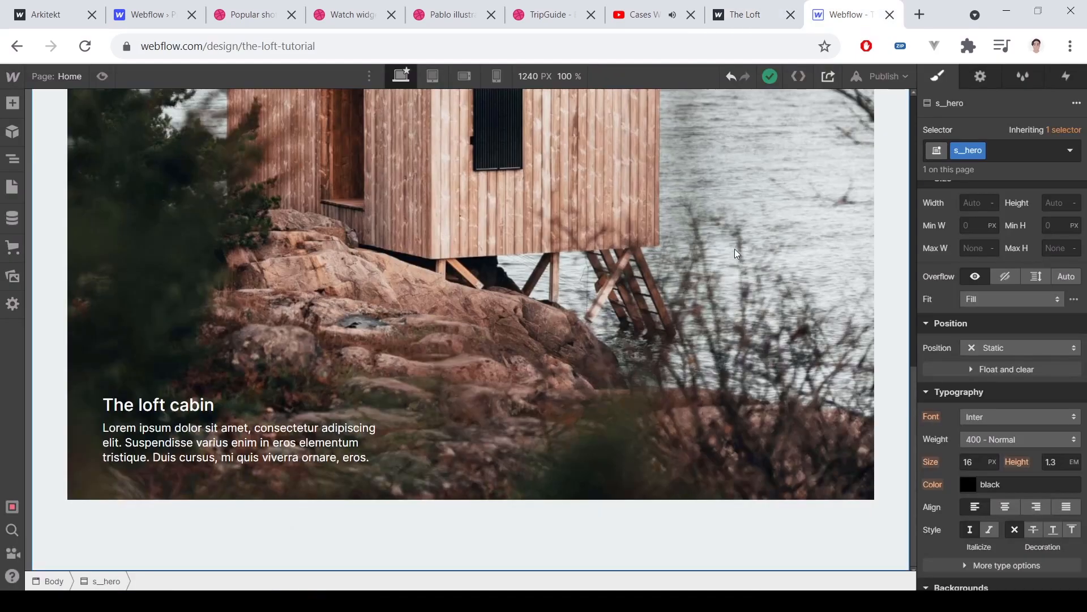
pyautogui.scroll(5, 721, 292)
pyautogui.click(753, 15)
pyautogui.click(849, 14)
# Step: Set the nav__brand text to 18 px and display it in all caps
pyautogui.click(105, 126)
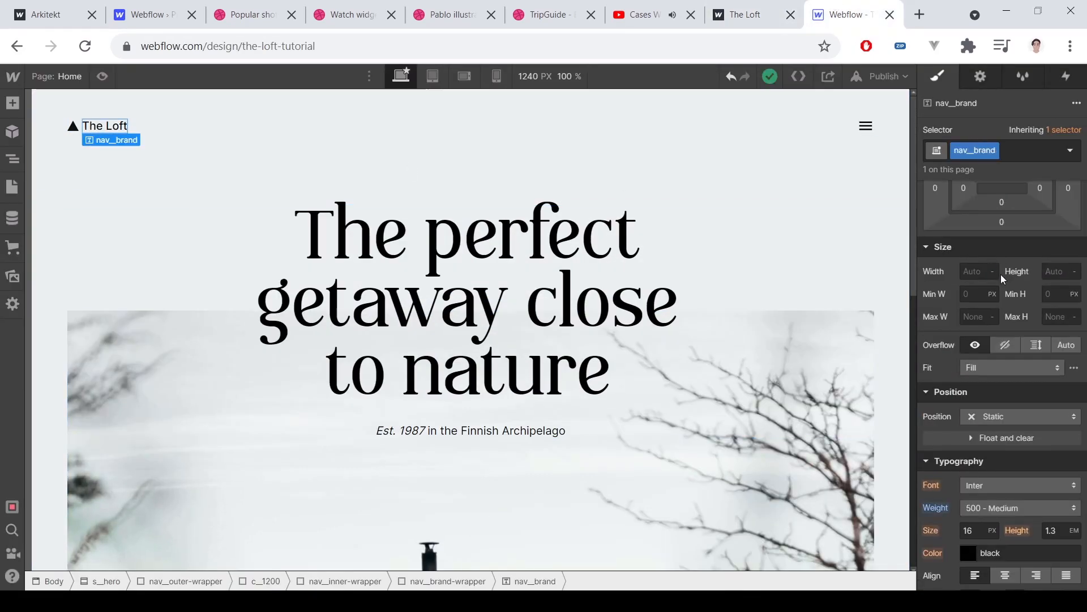
pyautogui.scroll(-5, 1001, 273)
pyautogui.write('1')
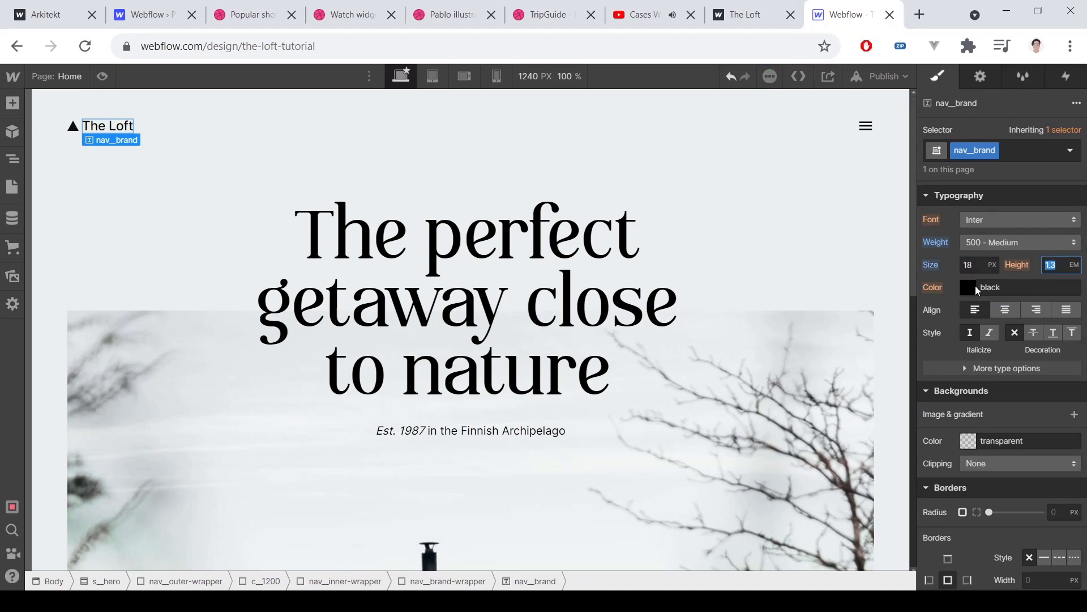
pyautogui.click(974, 368)
pyautogui.click(962, 428)
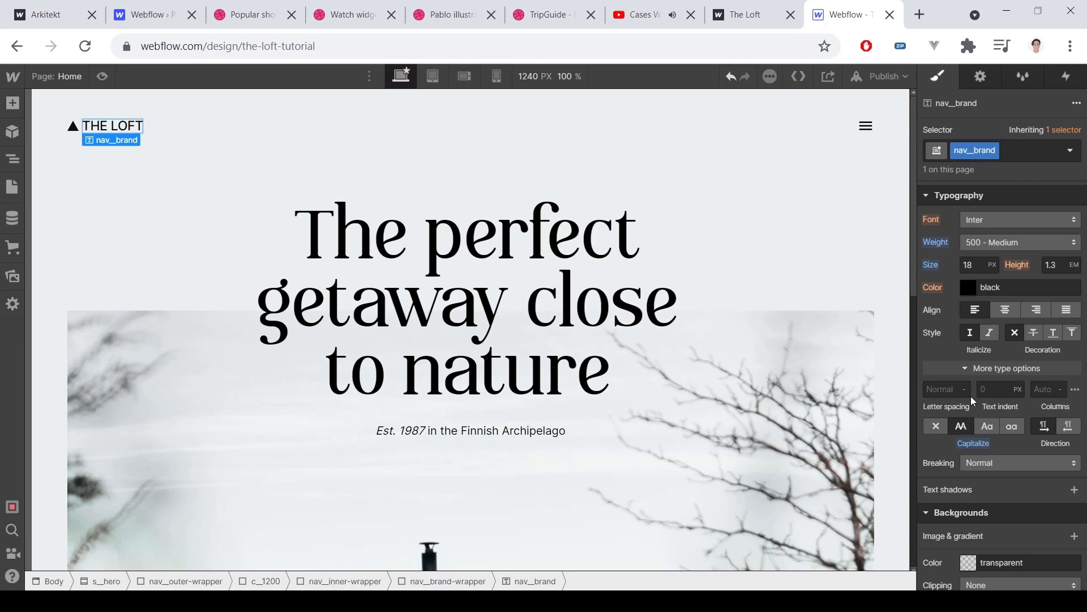
# Step: Widen the letter spacing of the nav__brand text and compare the branding with the published The Loft reference page
pyautogui.click(72, 125)
pyautogui.click(39, 157)
pyautogui.click(729, 23)
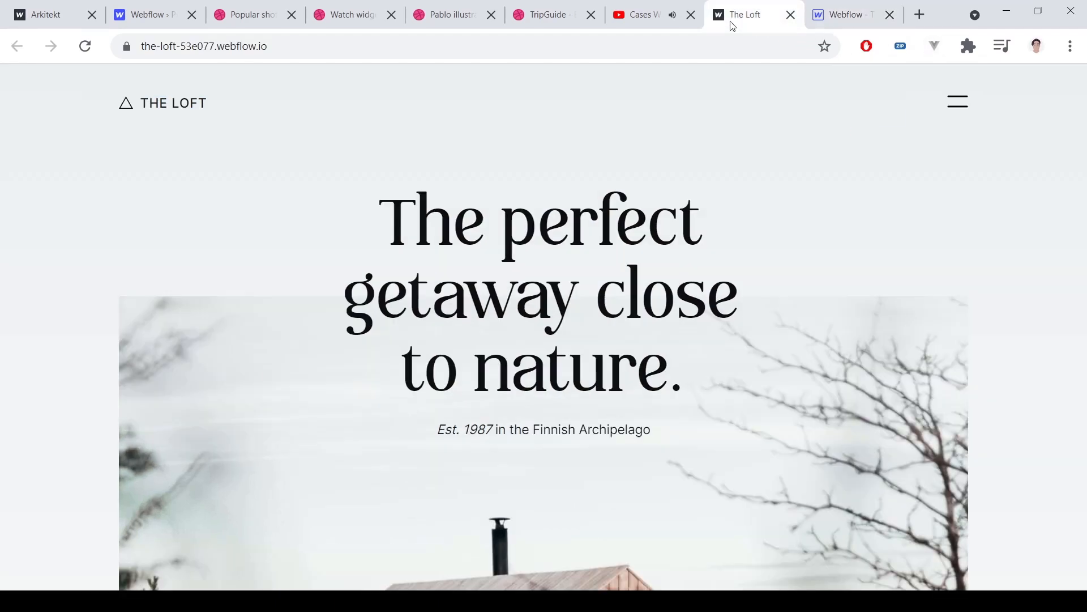
pyautogui.hotkey('ctrl', 'Tab')
# Step: Review the hero section in the designer from the navigation branding down to the text over the cabin image
pyautogui.click(73, 126)
pyautogui.click(48, 187)
pyautogui.scroll(-10, 141, 224)
pyautogui.scroll(10, 164, 232)
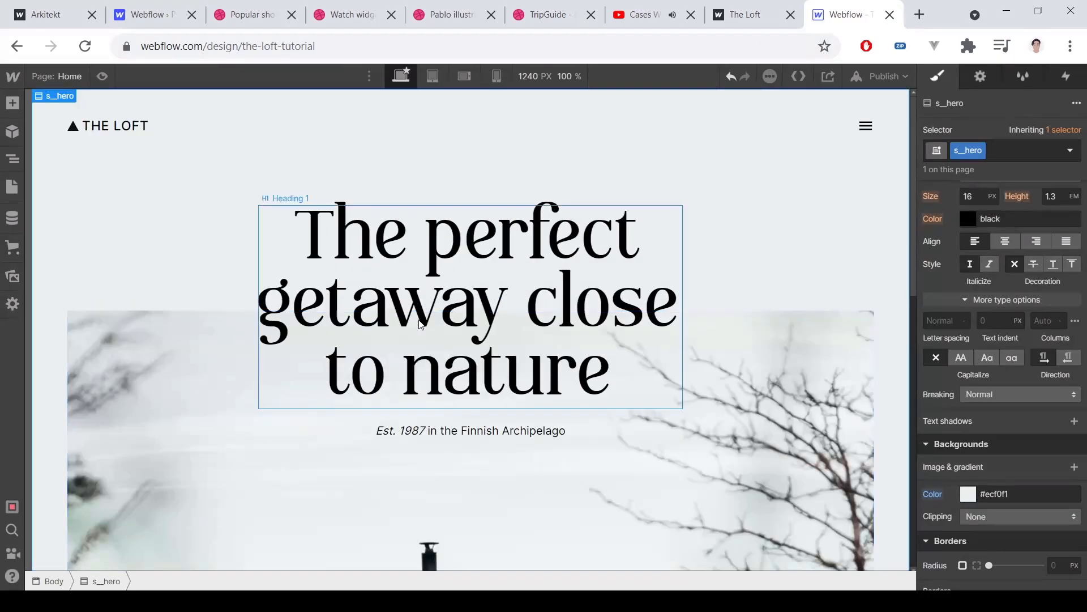
pyautogui.scroll(-10, 138, 257)
pyautogui.scroll(9, 134, 257)
pyautogui.scroll(1, 463, 368)
pyautogui.click(898, 277)
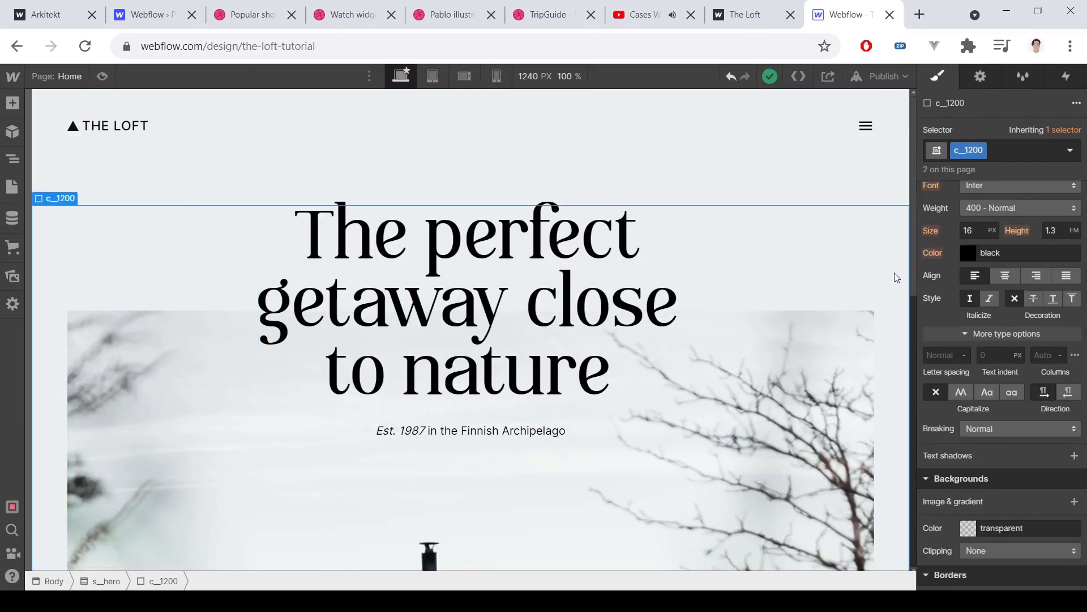
pyautogui.scroll(-10, 887, 290)
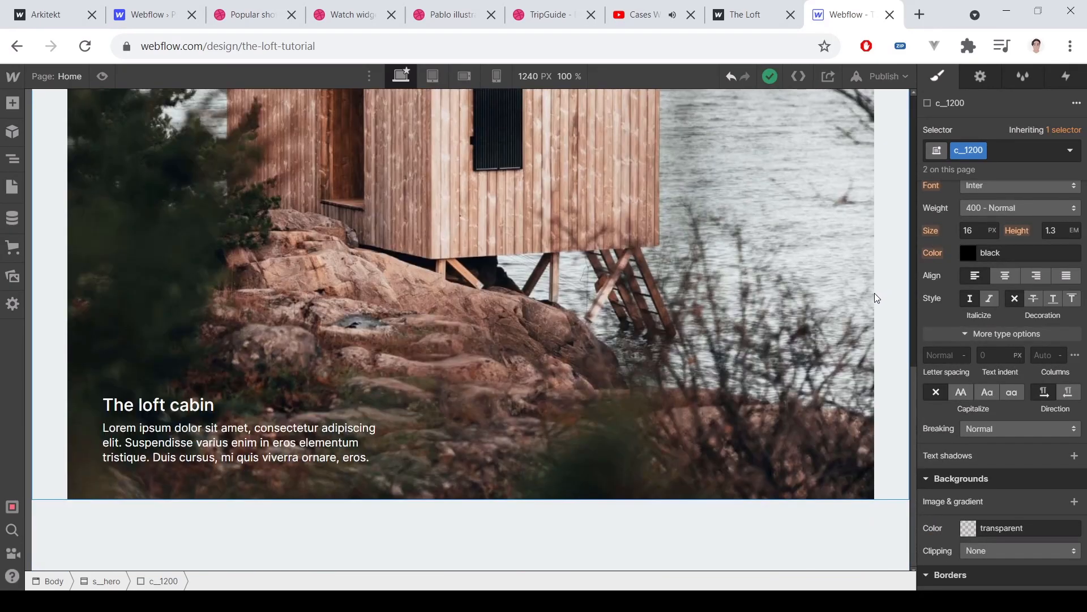
pyautogui.scroll(10, 874, 294)
# Step: Paste the locomotive-scroll 3.5.4 stylesheet link and 4.1.1 script tag before the Home page's closing body tag, without a blank line between them
pyautogui.click(11, 186)
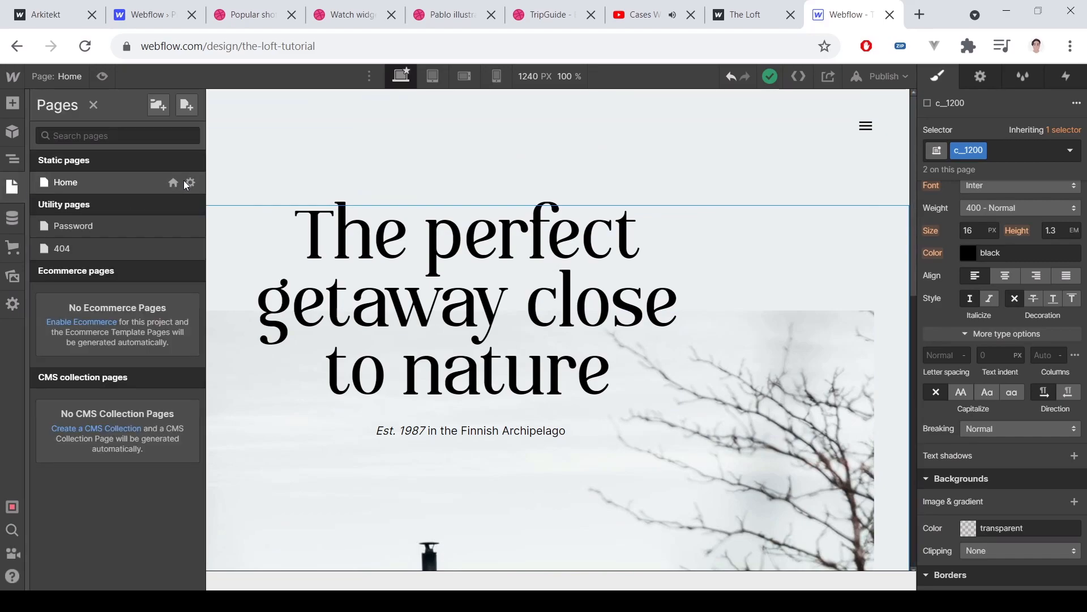
pyautogui.click(188, 182)
pyautogui.scroll(-15, 299, 313)
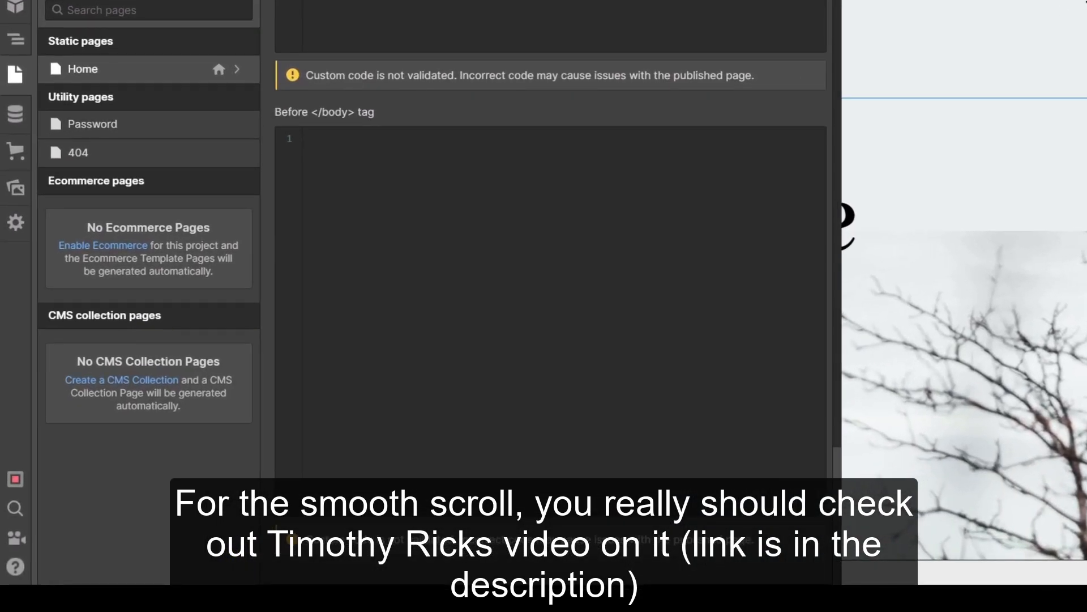
pyautogui.click(351, 196)
pyautogui.hotkey('ctrl', 'v')
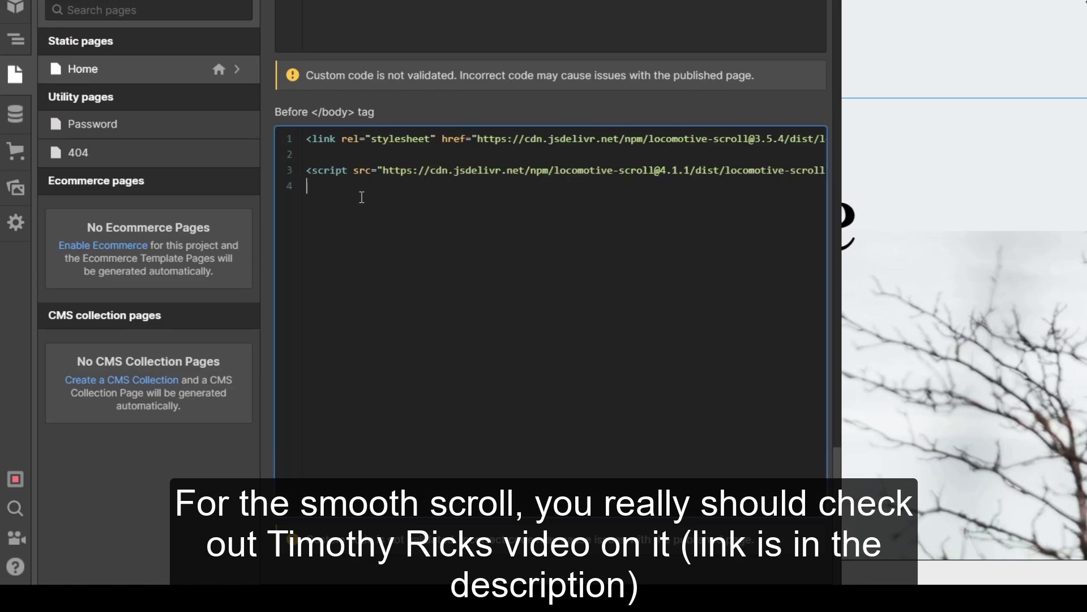
pyautogui.click(309, 170)
pyautogui.press('BackSpace')
pyautogui.moveTo(414, 139); pyautogui.dragTo(852, 150)
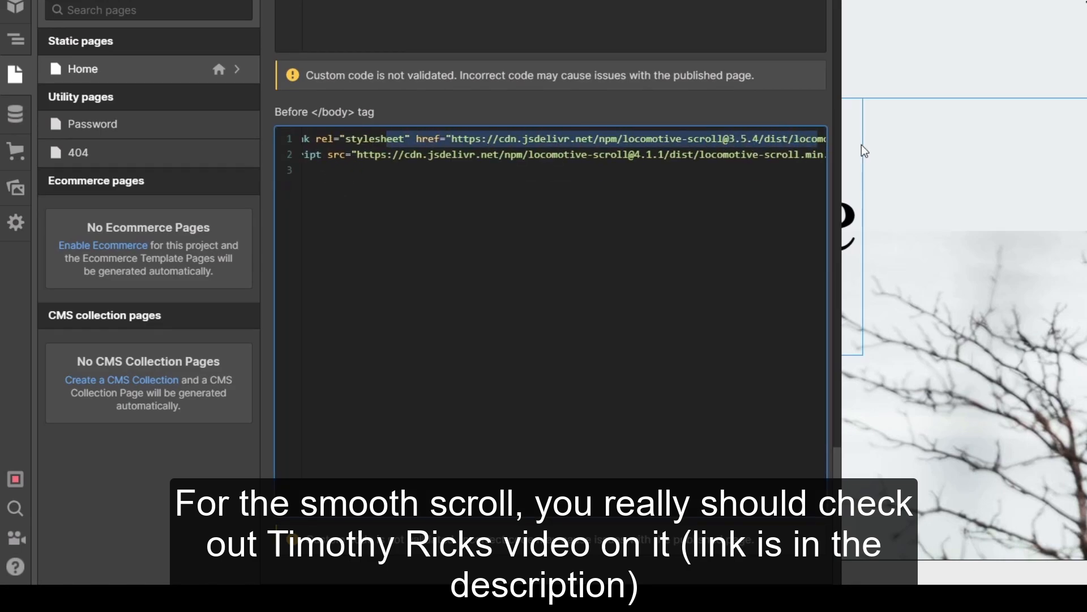
pyautogui.moveTo(754, 139); pyautogui.dragTo(285, 170)
# Step: Add a script initializing LocomotiveScroll on .smooth-scroll__wrapper with smooth true and multiplier 1.0, and save the Home page settings
pyautogui.click(387, 180)
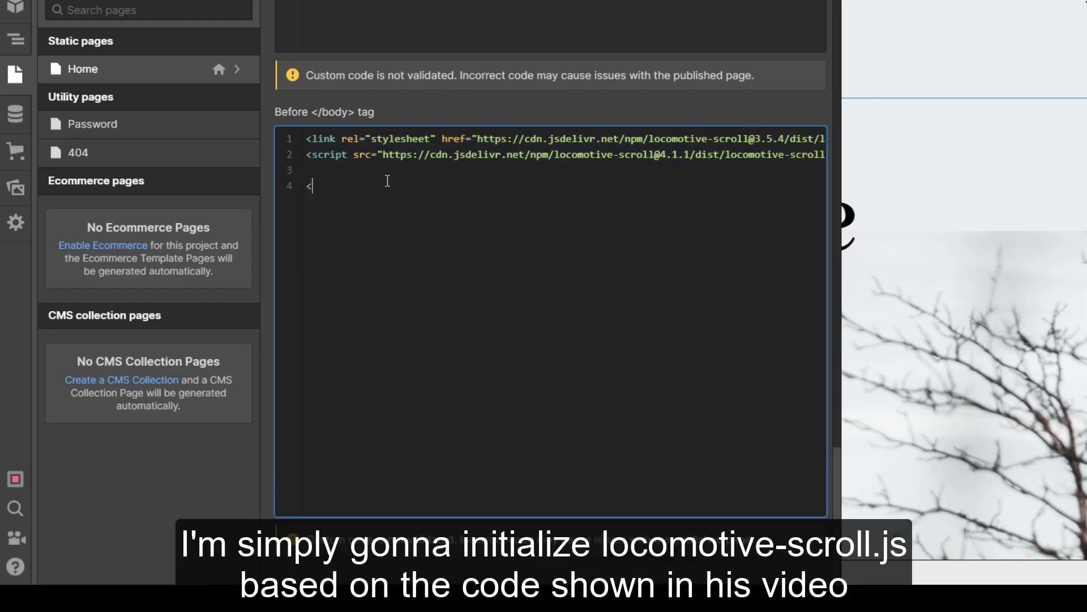
pyautogui.write('script>')
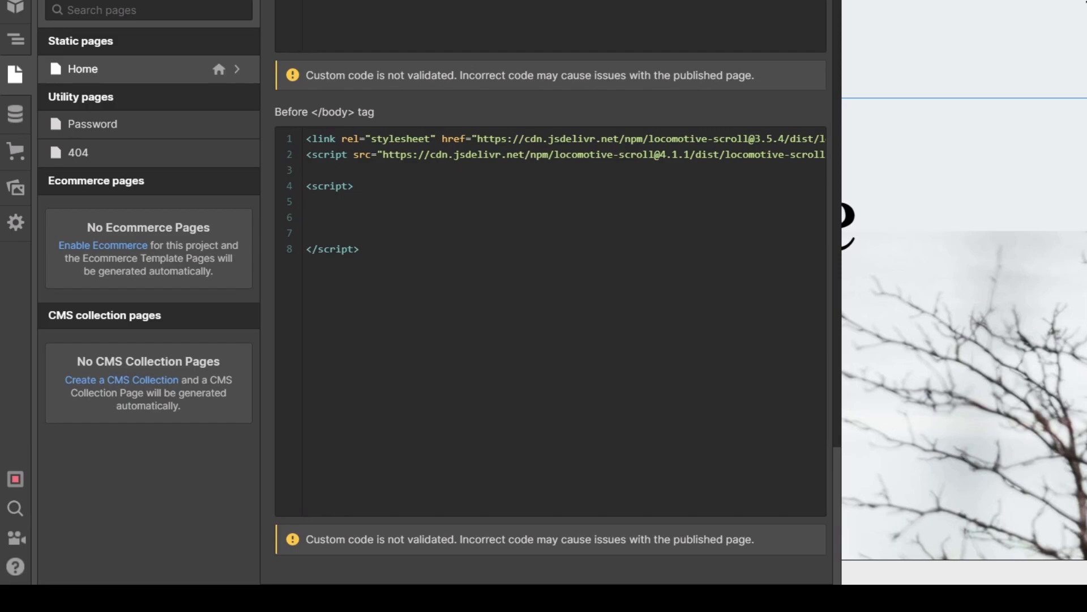
pyautogui.click(553, 218)
pyautogui.write('const locoScroll = new LocomotiveScroll({   el: document.querySelector(".smooth-scroll__wrapper"),   smooth: true,   multiplier: 1.0, });')
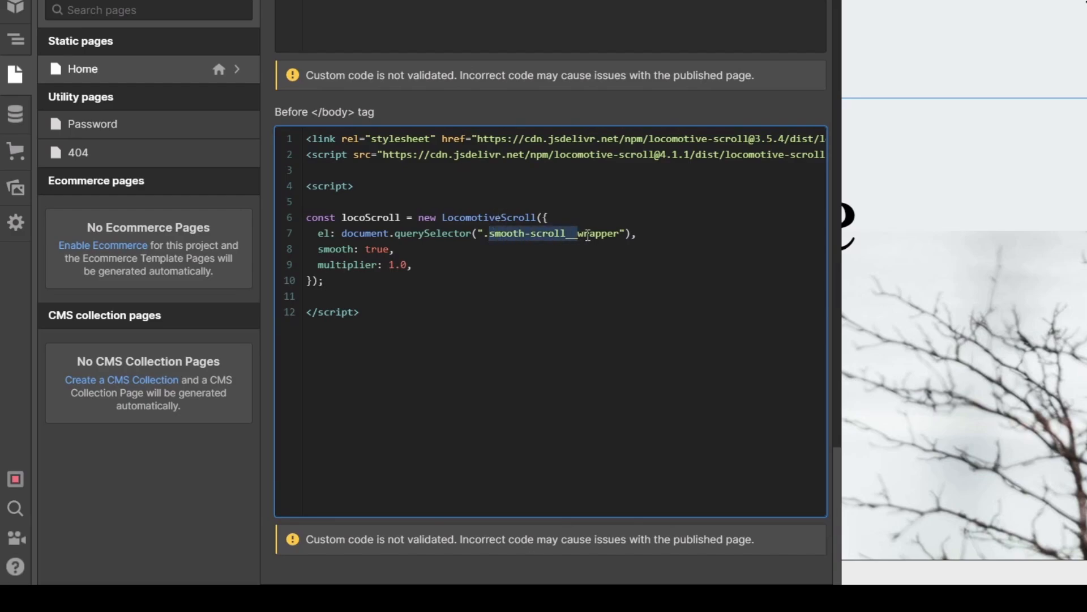
pyautogui.moveTo(616, 235); pyautogui.dragTo(619, 235)
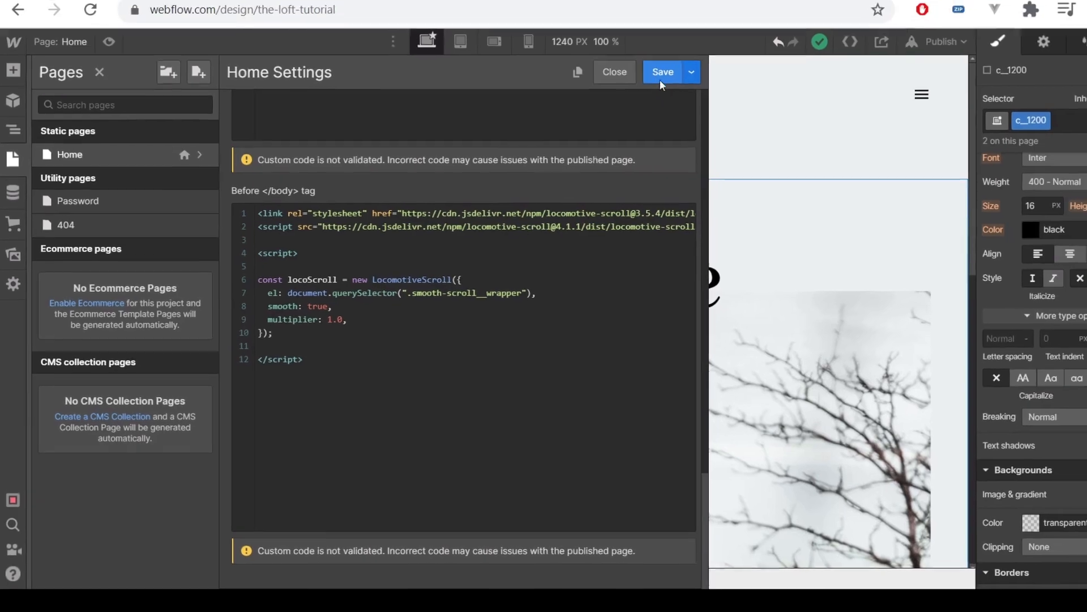
pyautogui.click(662, 74)
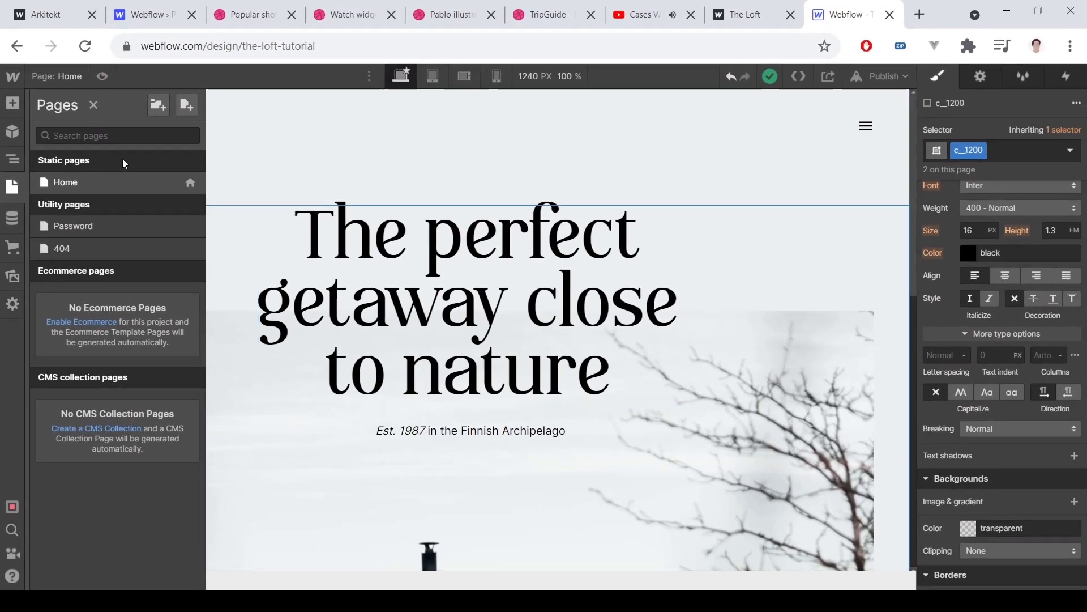
# Step: Add a div block directly to the Body and give it the new class smooth-scroll__wrapper
pyautogui.click(17, 161)
pyautogui.click(40, 147)
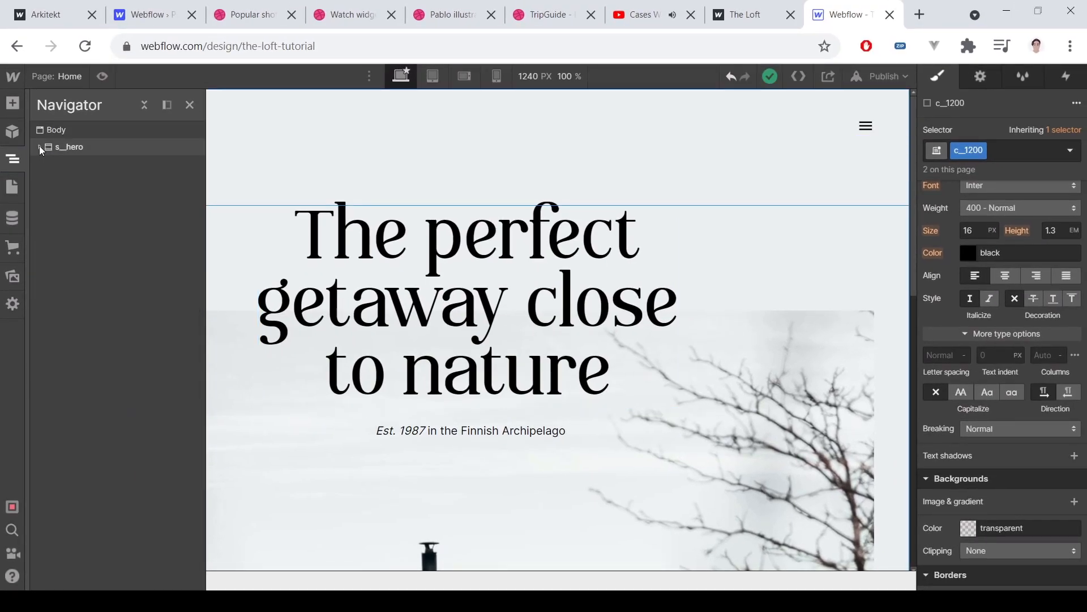
pyautogui.click(40, 146)
pyautogui.click(75, 135)
pyautogui.click(12, 102)
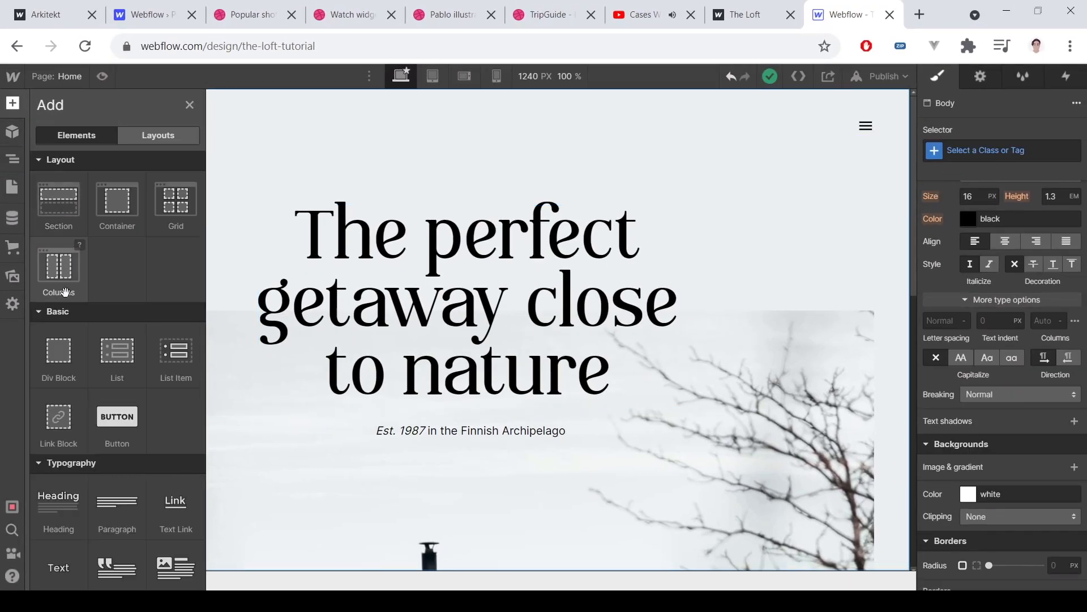
pyautogui.click(65, 343)
pyautogui.hotkey('ctrl', 'Return')
pyautogui.write('smooth-scroll_wrapper')
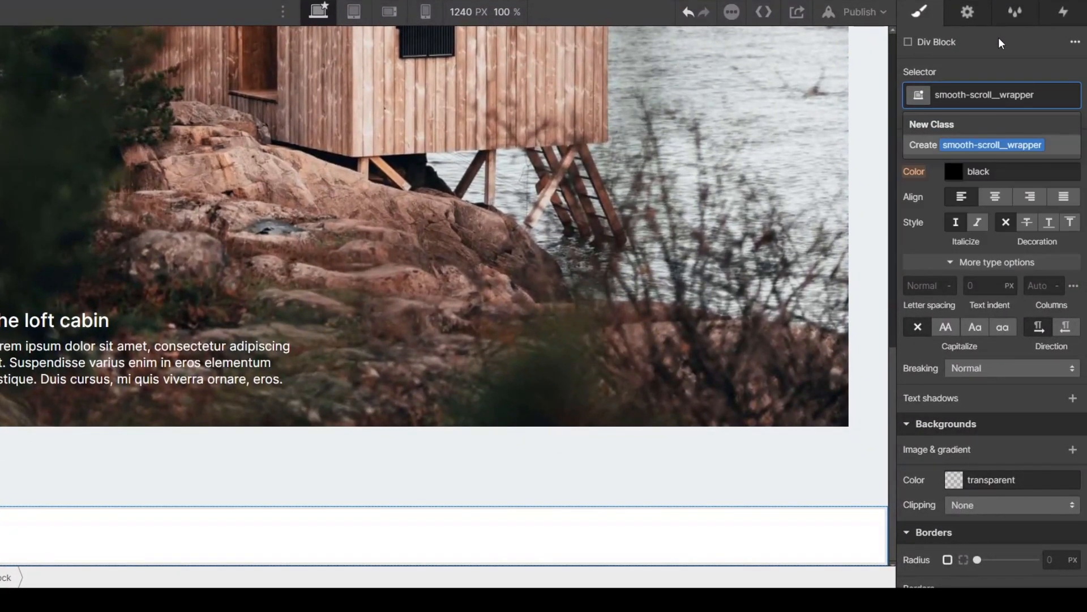
pyautogui.press('Return')
# Step: Nest the s__hero section inside the smooth-scroll__wrapper div
pyautogui.click(13, 158)
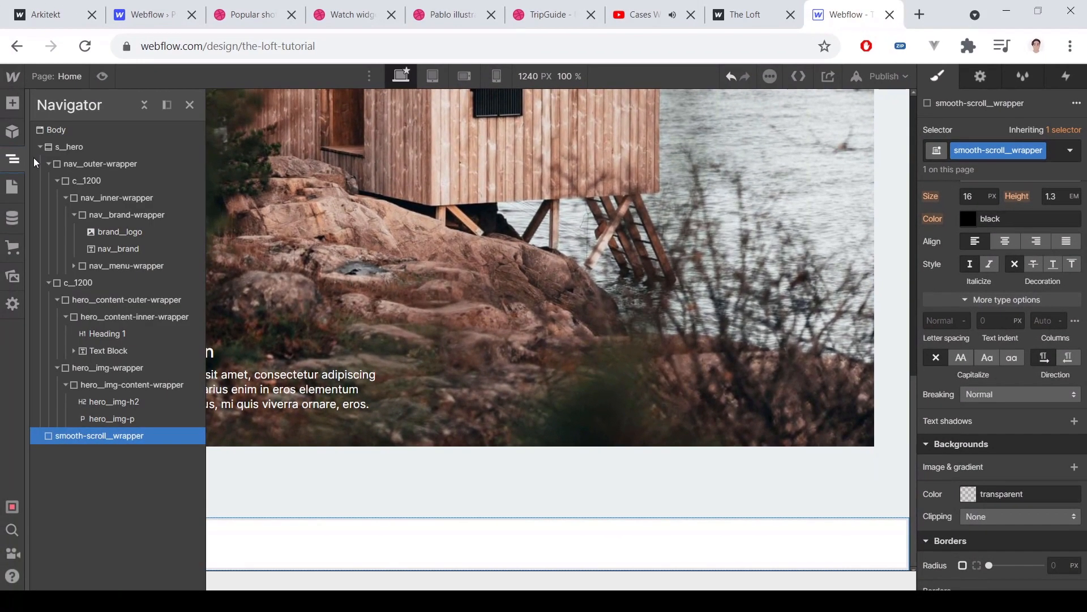
pyautogui.click(40, 147)
pyautogui.moveTo(68, 148); pyautogui.dragTo(120, 152)
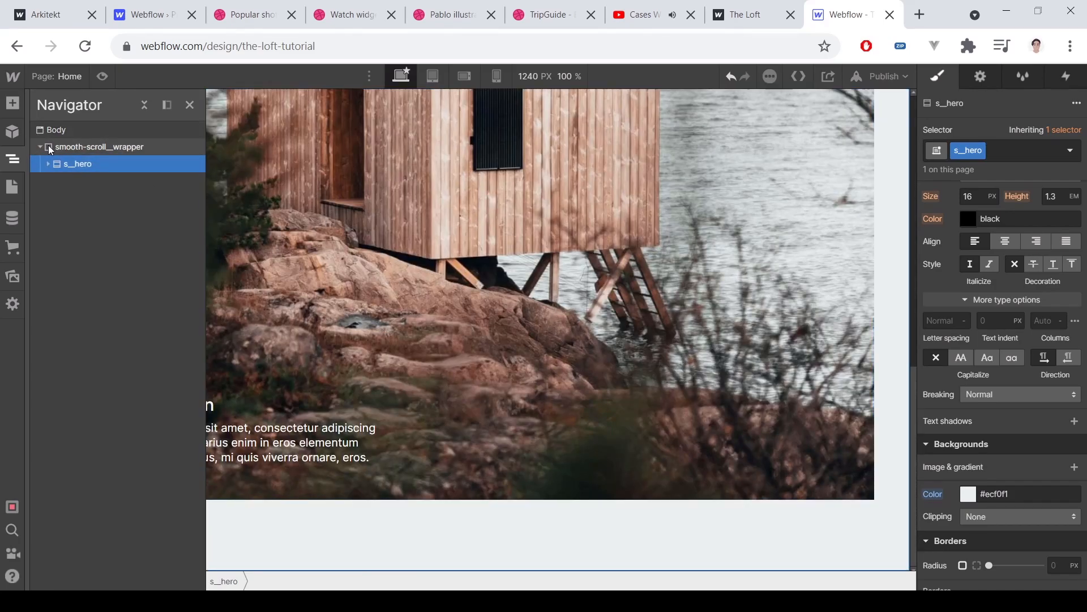
pyautogui.click(49, 148)
pyautogui.click(12, 159)
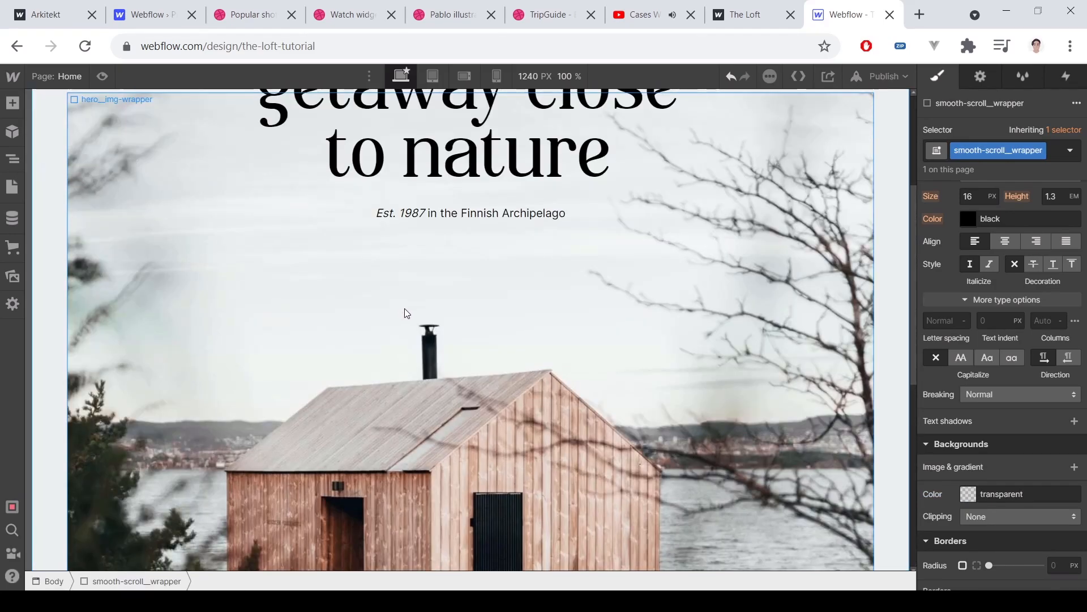
# Step: Check the smooth-scroll__wrapper class name used in the Home page's LocomotiveScroll code
pyautogui.click(864, 147)
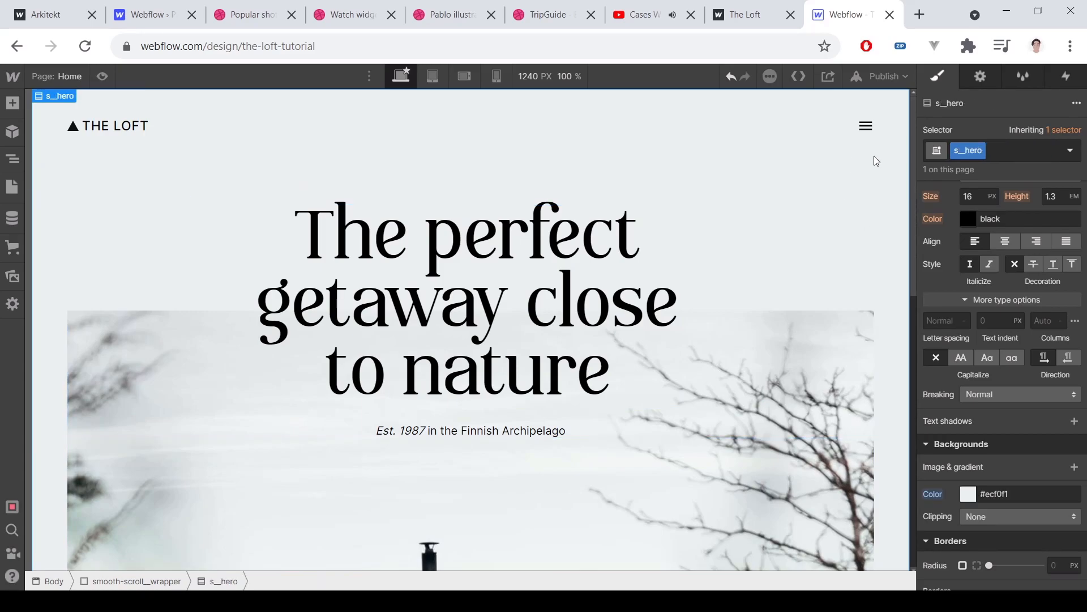
pyautogui.scroll(-5, 874, 155)
pyautogui.click(12, 187)
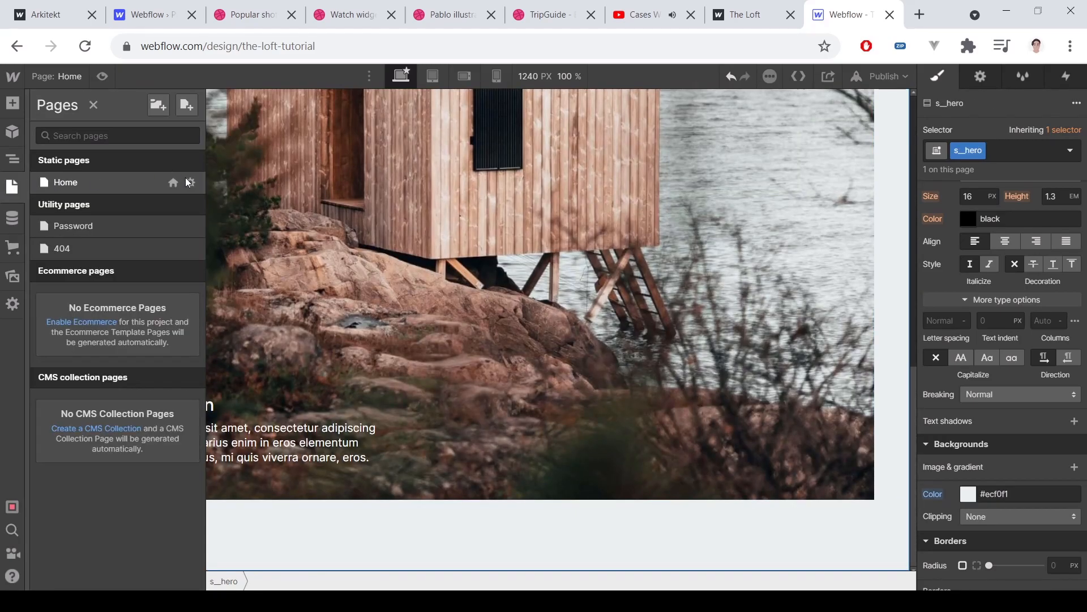
pyautogui.click(187, 182)
pyautogui.scroll(-10, 296, 240)
pyautogui.scroll(-8, 296, 240)
pyautogui.moveTo(386, 315); pyautogui.dragTo(490, 314)
pyautogui.click(522, 318)
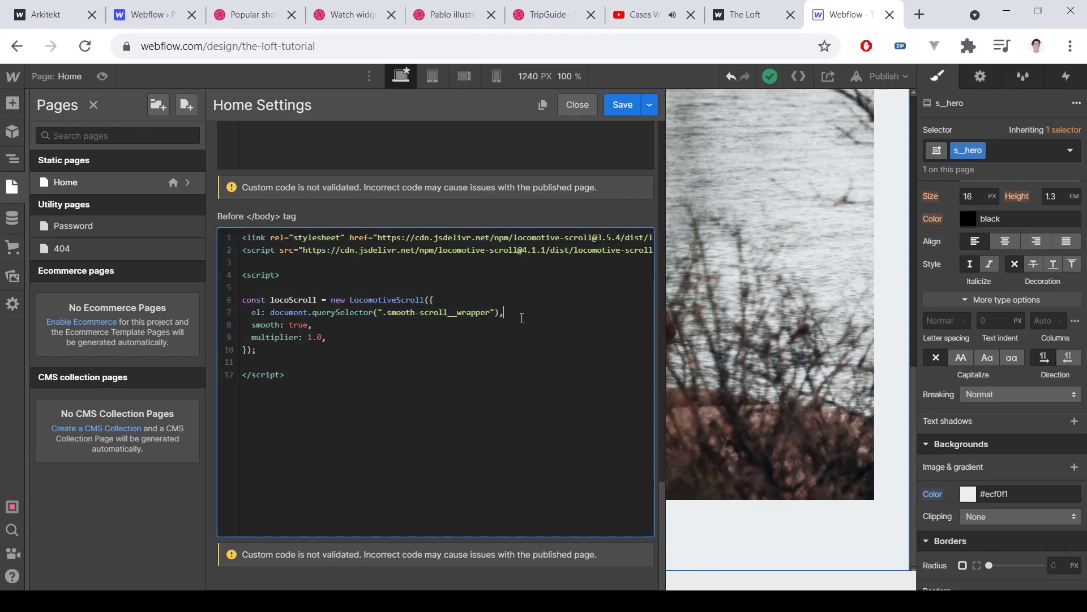
pyautogui.click(622, 104)
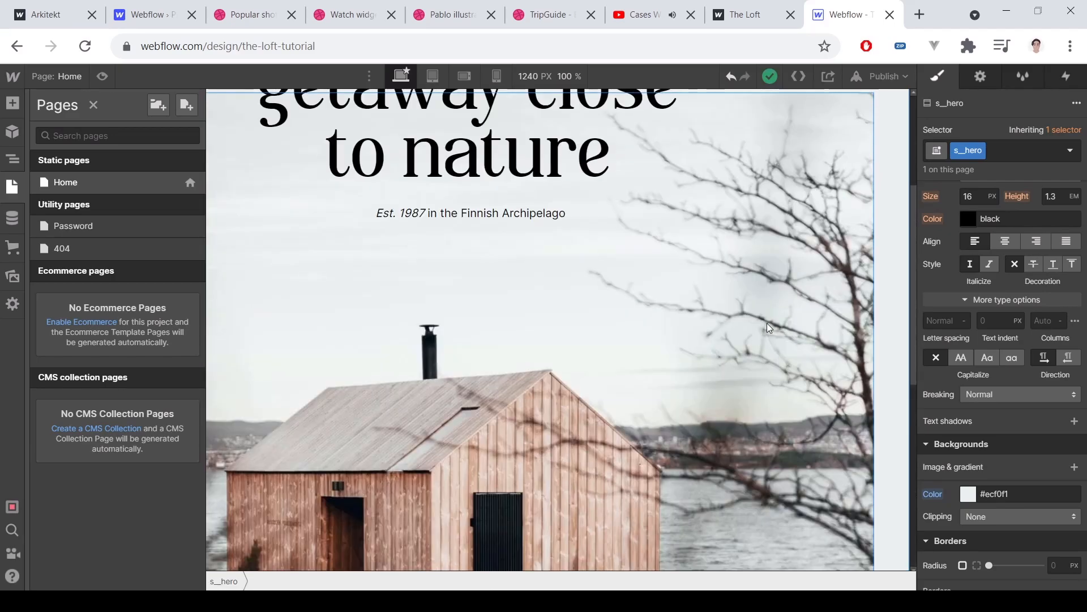
# Step: Publish the site to its webflow.io subdomain and open the published page
pyautogui.click(763, 290)
pyautogui.click(875, 225)
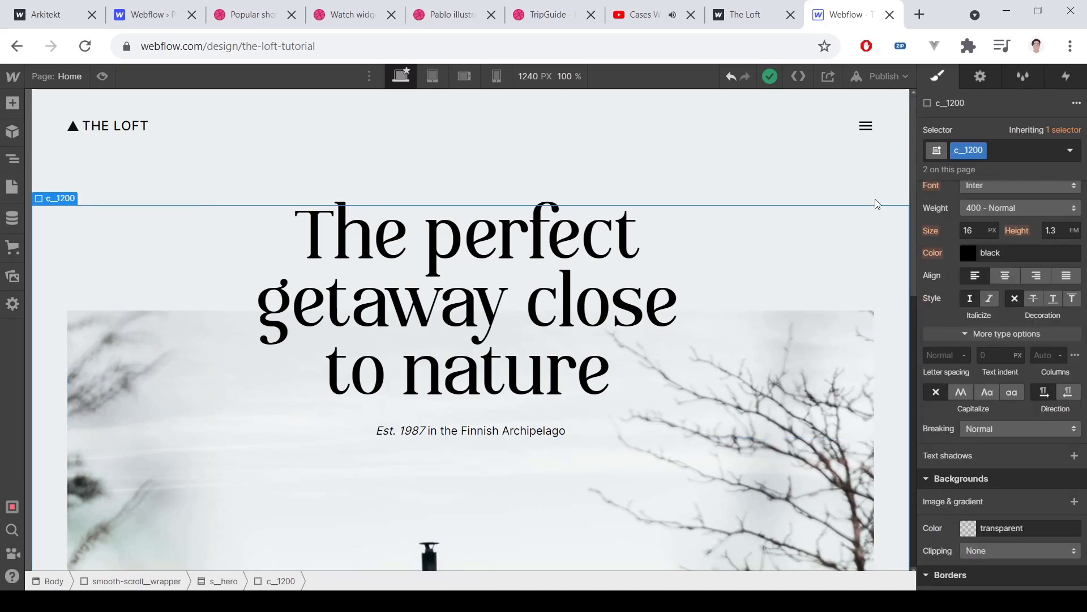
pyautogui.click(897, 75)
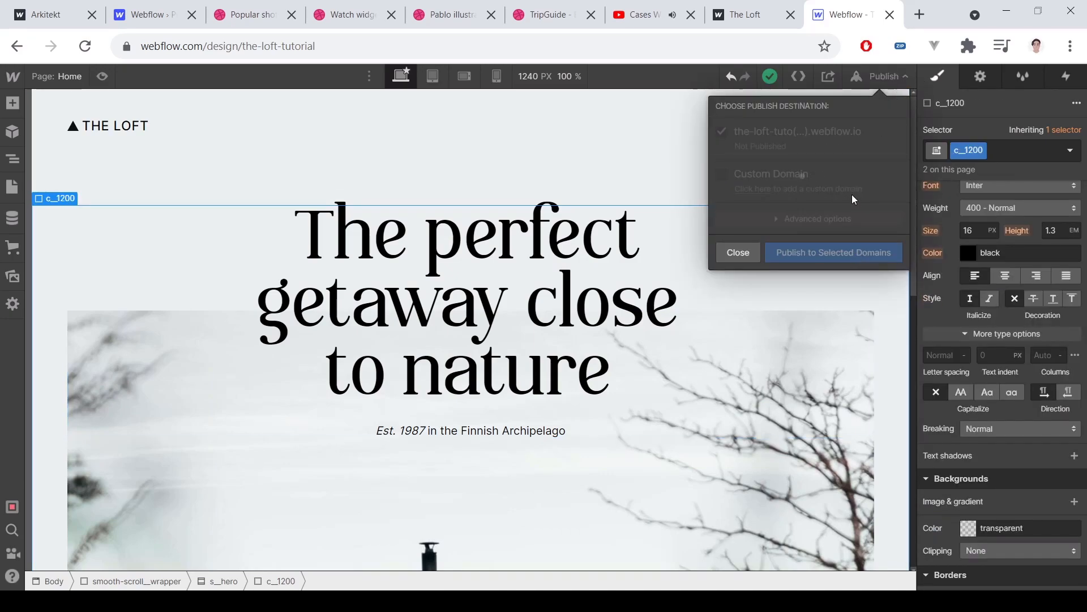
pyautogui.click(874, 131)
# Step: Test the smooth scrolling on the published page between the hero heading and the bottom of the cabin image
pyautogui.scroll(-5, 766, 134)
pyautogui.scroll(7, 767, 134)
pyautogui.scroll(-10, 767, 133)
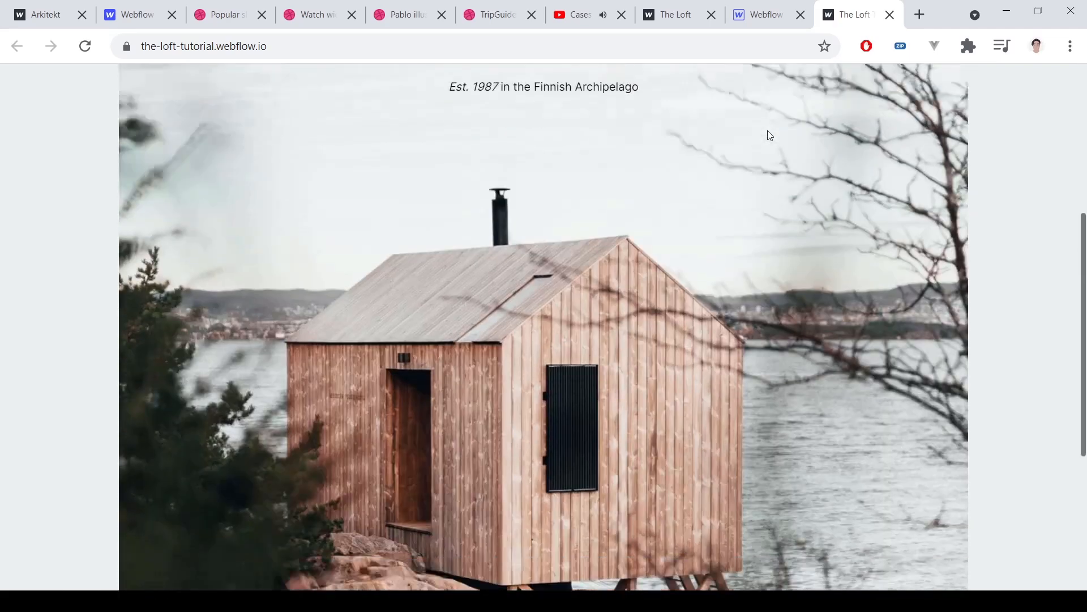
pyautogui.scroll(8, 767, 134)
pyautogui.scroll(3, 769, 135)
pyautogui.scroll(-9, 769, 135)
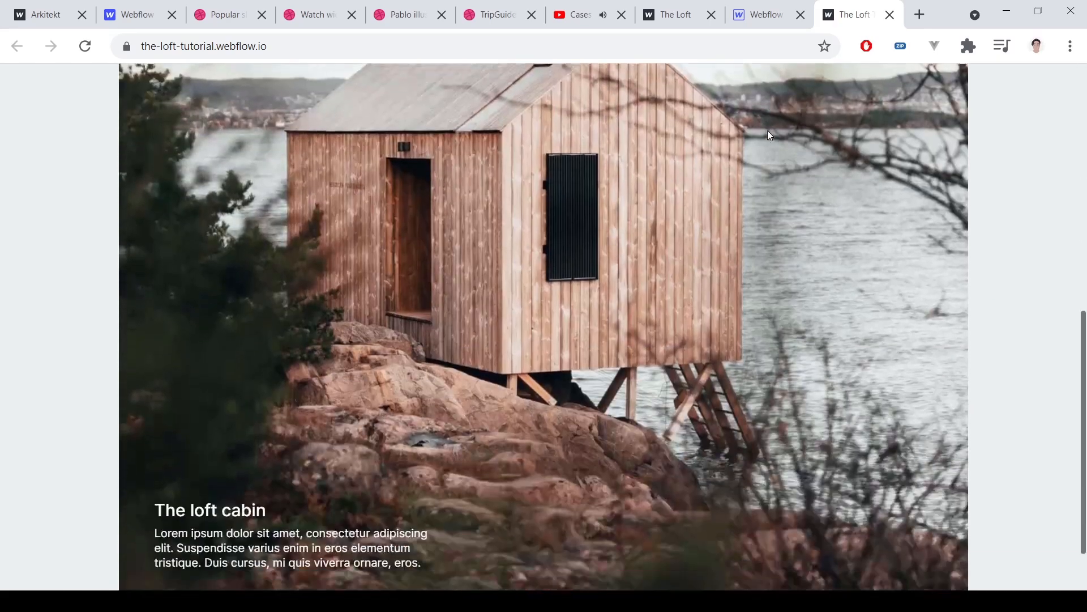
pyautogui.scroll(8, 769, 135)
pyautogui.scroll(3, 768, 134)
pyautogui.scroll(-9, 768, 133)
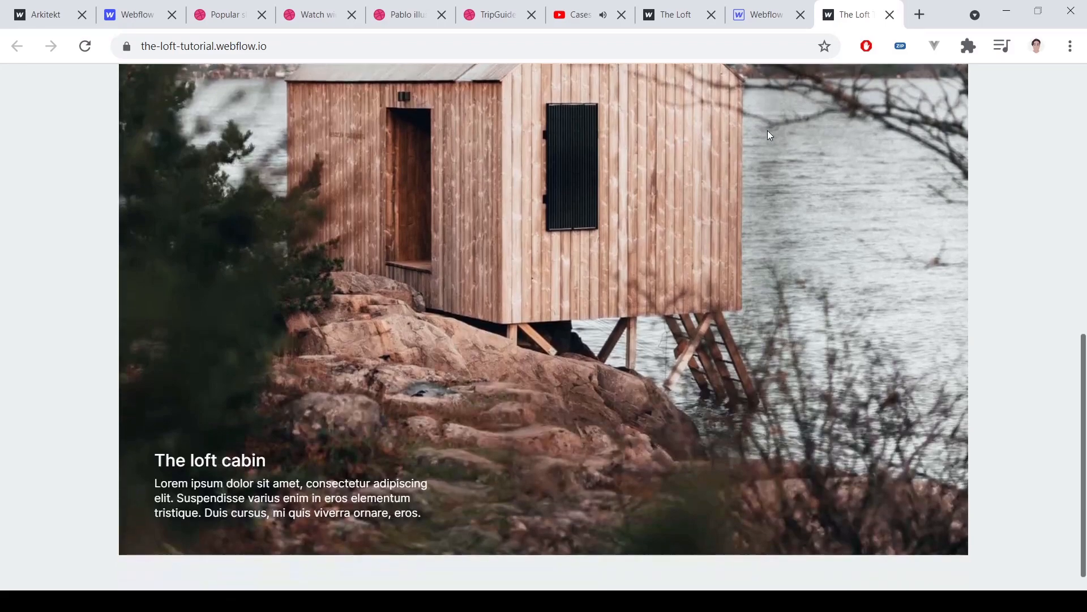
pyautogui.scroll(8, 768, 133)
pyautogui.scroll(1, 769, 135)
# Step: Back in the designer, add a custom attribute named data-scroll with value 1 to hero__content-inner-wrapper
pyautogui.hotkey('ctrl', 'shift', 'Tab')
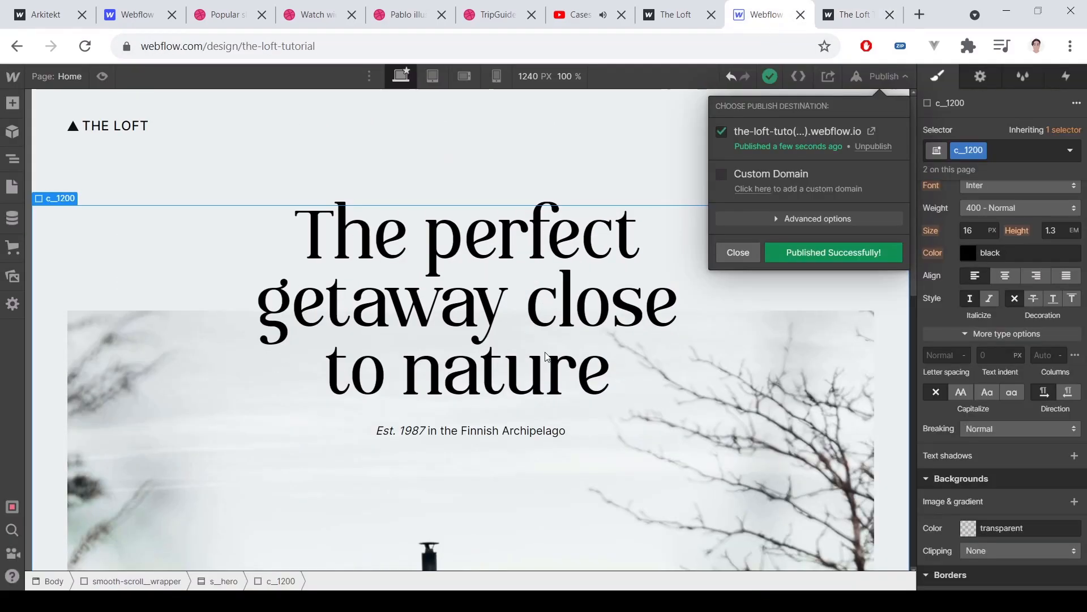
pyautogui.click(488, 288)
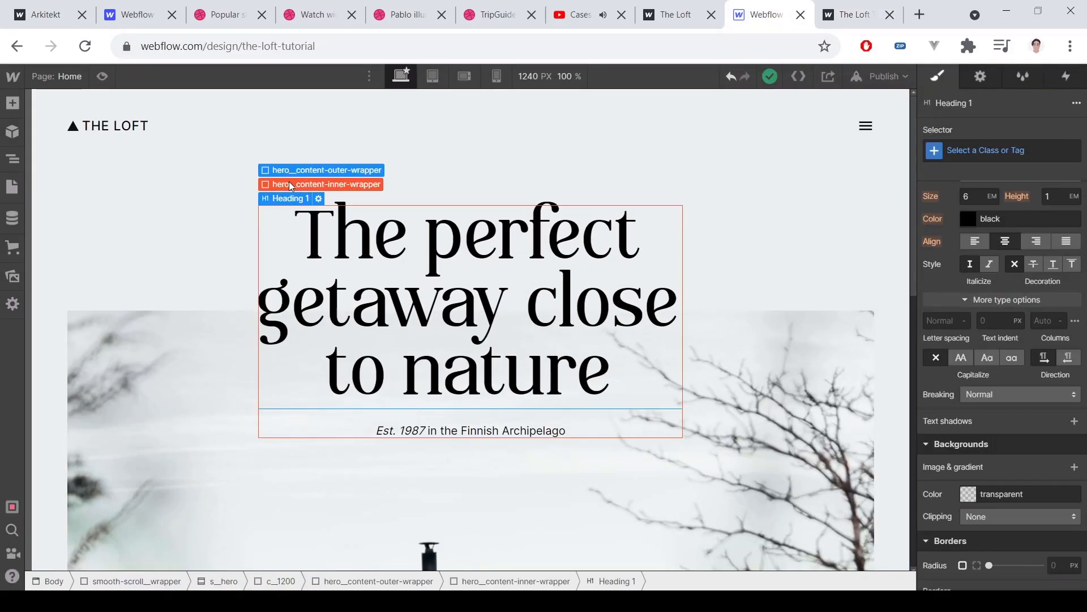
pyautogui.click(294, 182)
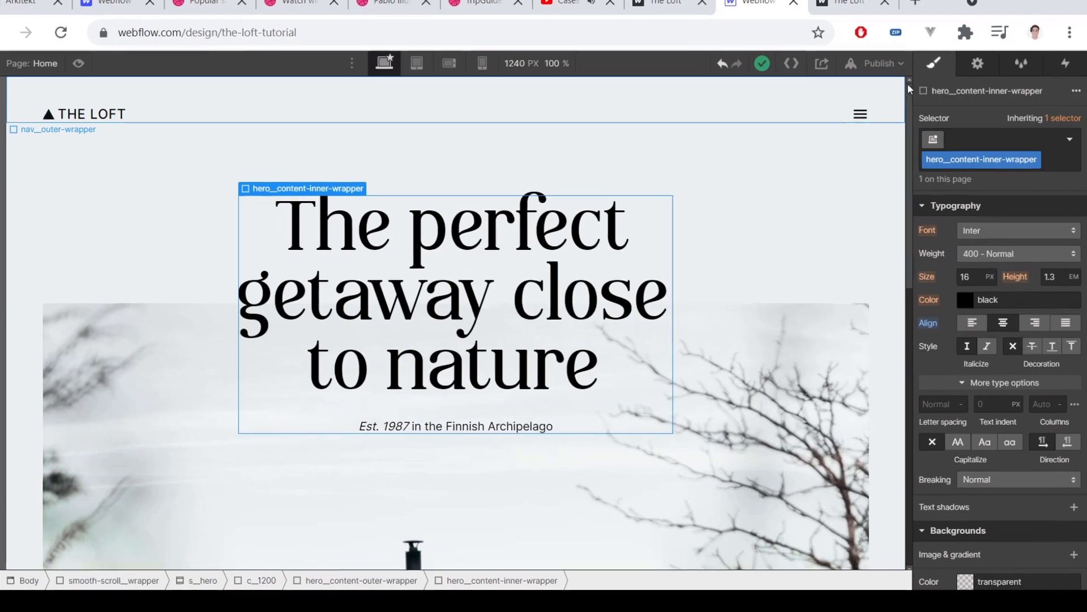
pyautogui.click(978, 63)
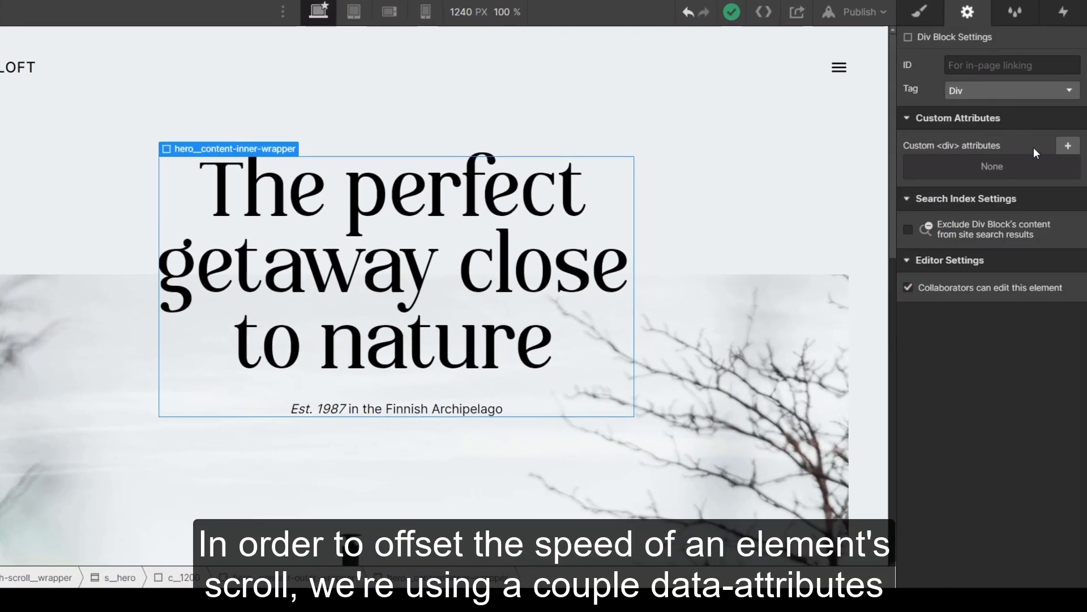
pyautogui.click(1068, 147)
pyautogui.write('data-scroll')
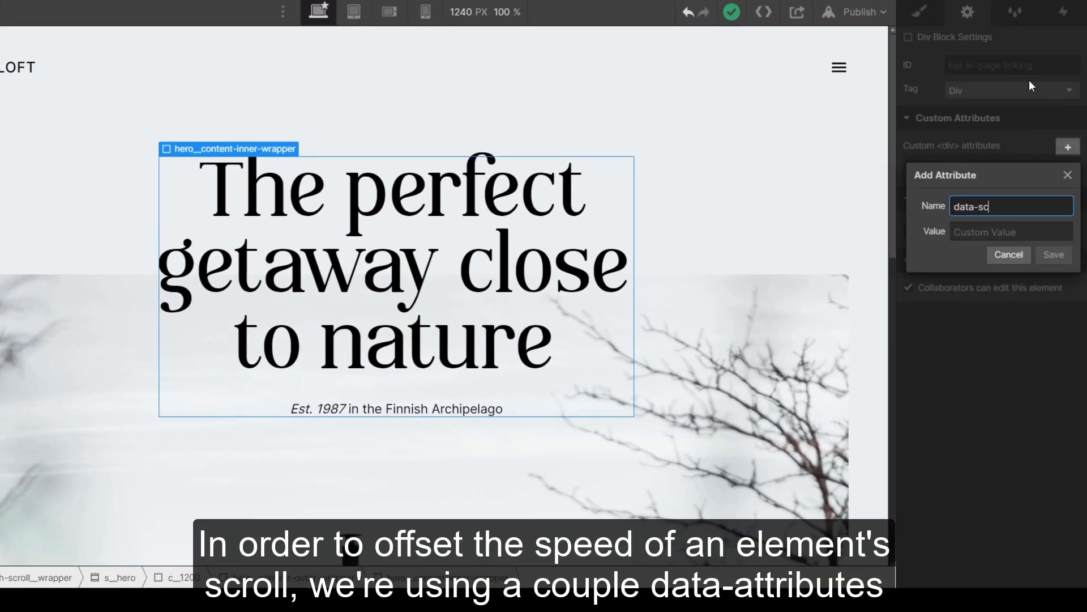
pyautogui.press('Tab')
pyautogui.write('1')
pyautogui.press('Return')
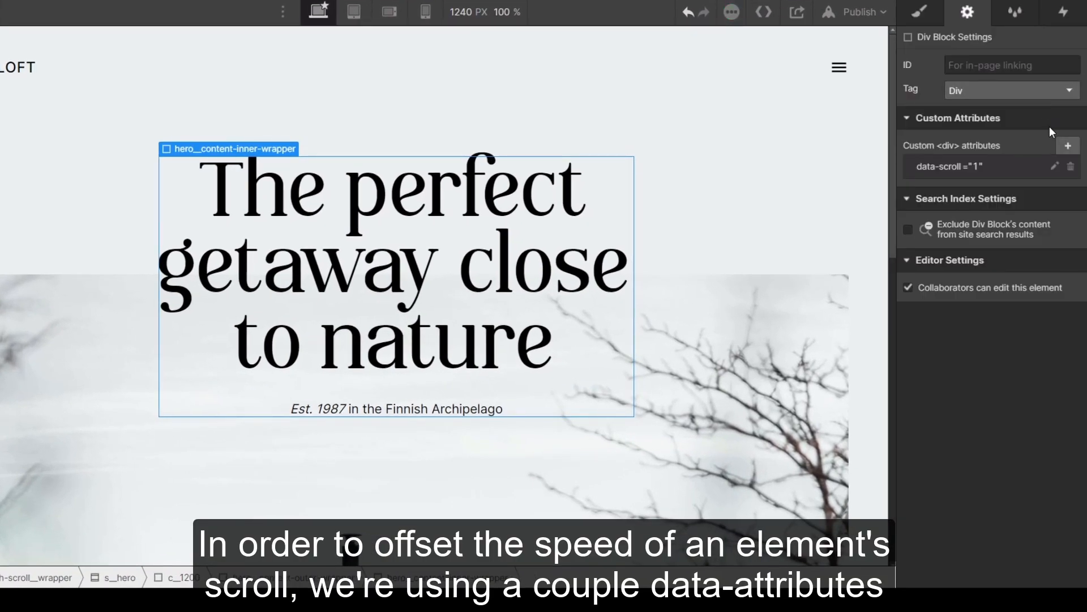
# Step: Add a second custom attribute named data-scroll-speed with value 0.5 to hero__content-inner-wrapper
pyautogui.click(1068, 147)
pyautogui.write('data-scrol')
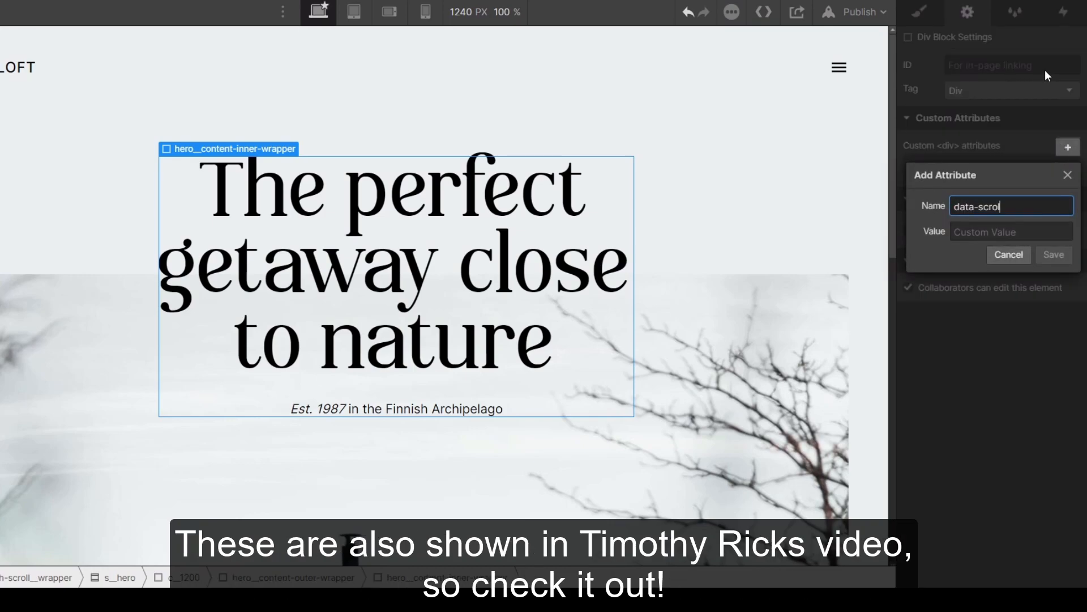
pyautogui.write('l-speed')
pyautogui.press('Tab')
pyautogui.write('0.5')
pyautogui.press('Return')
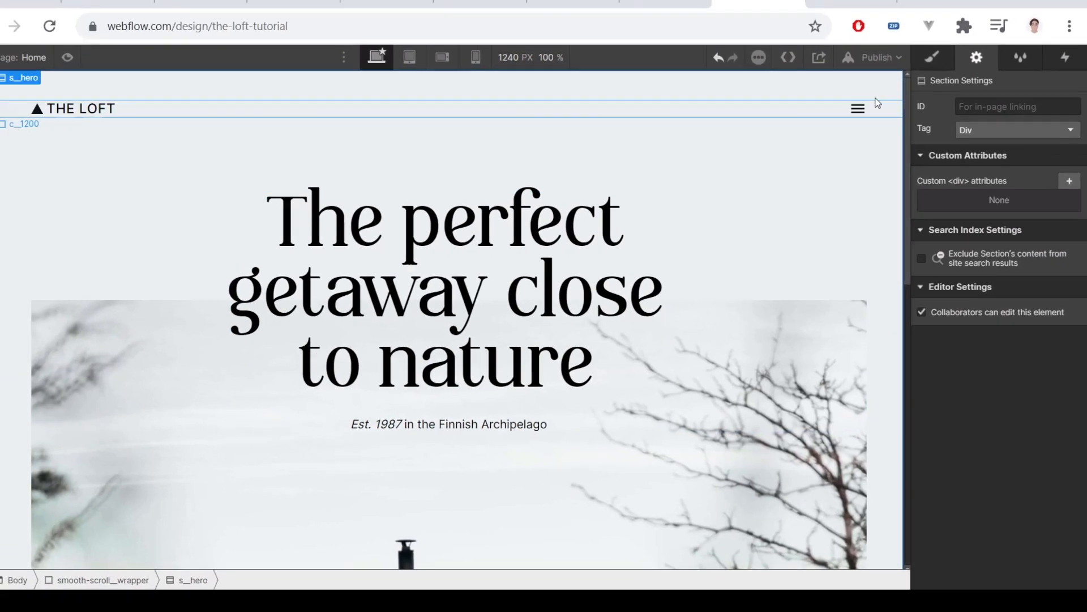
# Step: Republish the site to its webflow.io subdomain, close the old published page and open a fresh one
pyautogui.click(854, 17)
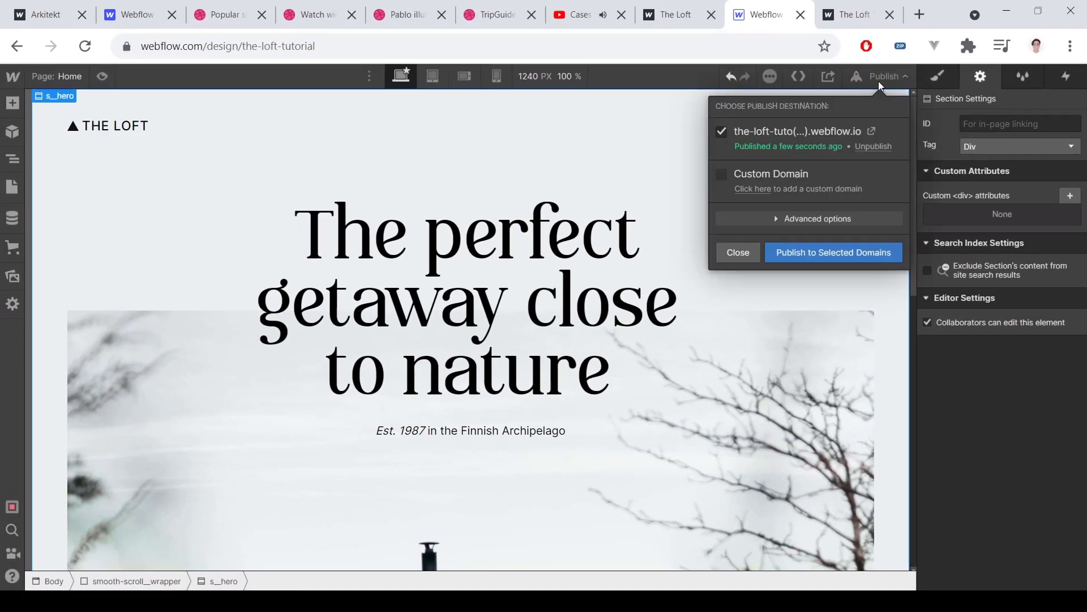
pyautogui.click(858, 249)
pyautogui.click(853, 15)
pyautogui.click(889, 14)
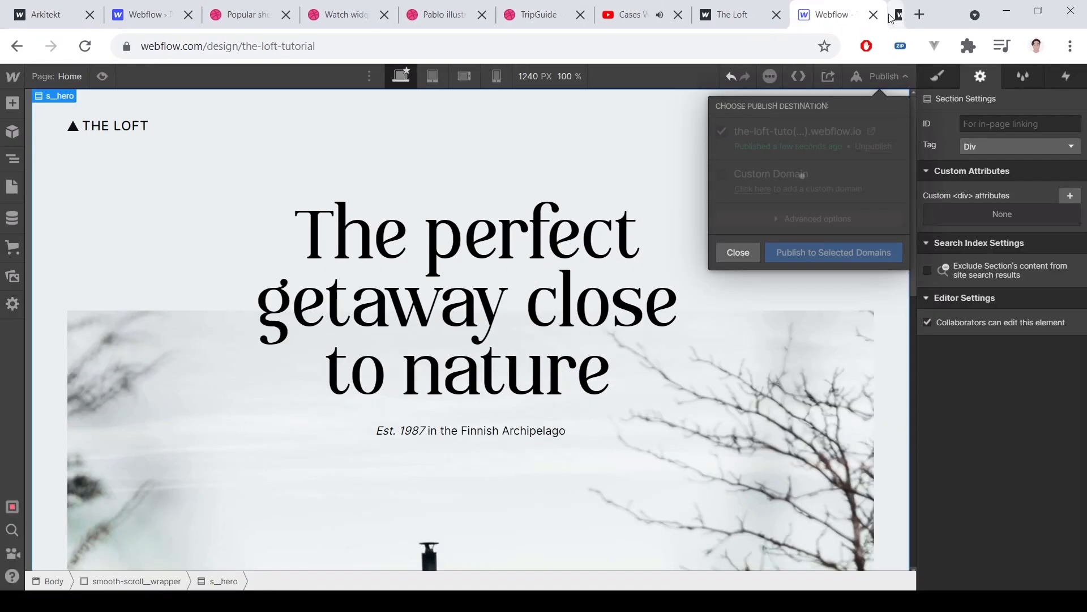
pyautogui.click(870, 130)
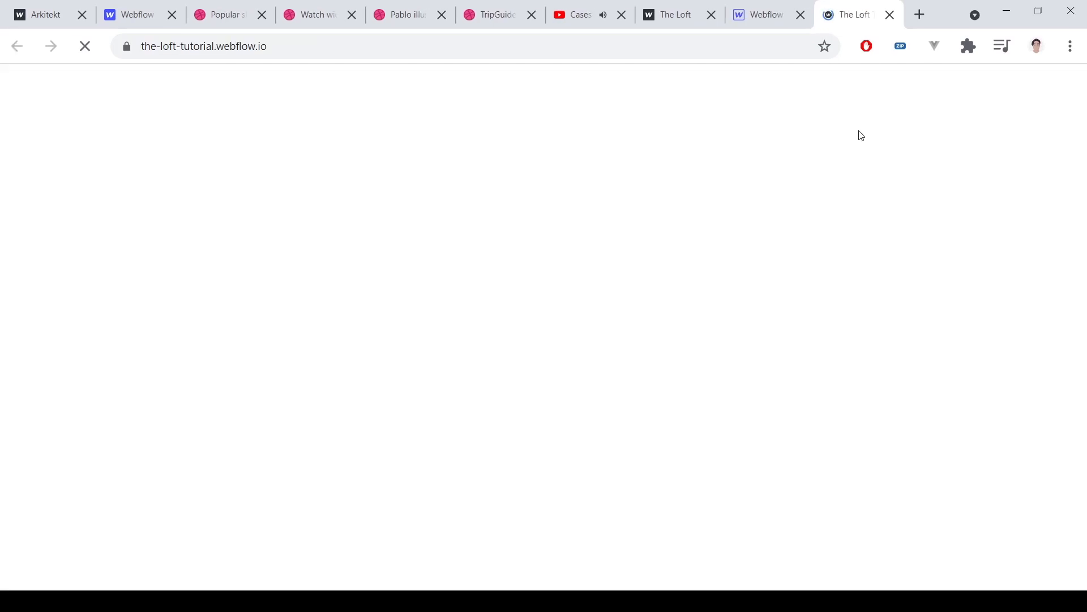
# Step: Test on the published page how the hero content scrolls relative to the cabin image
pyautogui.scroll(-5, 859, 134)
pyautogui.scroll(4, 858, 133)
pyautogui.scroll(-5, 858, 134)
pyautogui.scroll(5, 849, 141)
pyautogui.scroll(2, 841, 148)
pyautogui.scroll(-4, 669, 239)
pyautogui.scroll(4, 669, 239)
pyautogui.scroll(-4, 671, 223)
pyautogui.scroll(4, 745, 93)
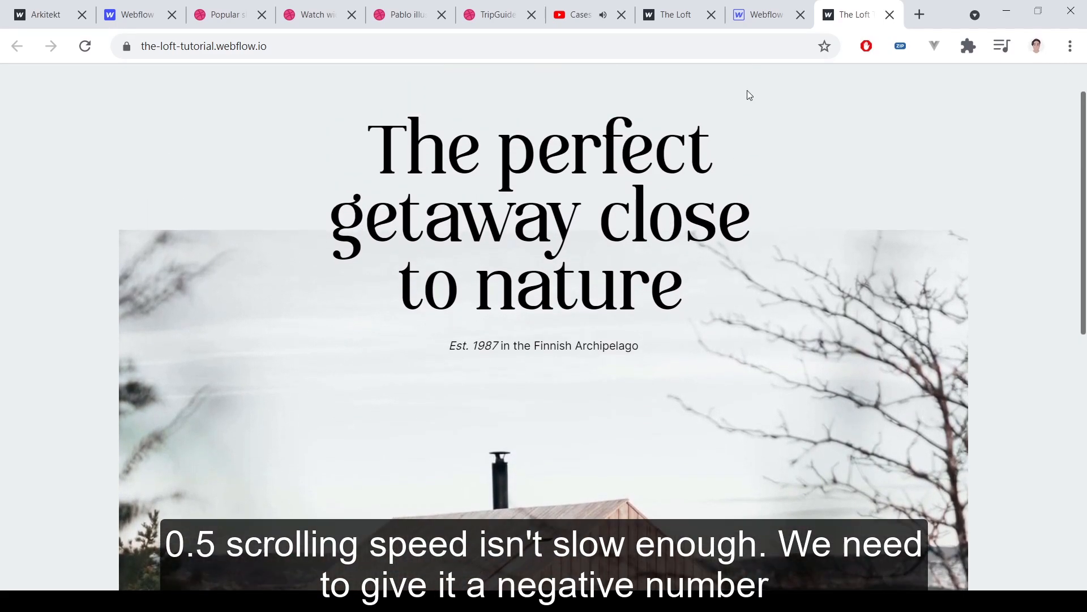
# Step: Back in the designer, set the data-scroll-speed attribute of hero__content-inner-wrapper to -1
pyautogui.click(759, 14)
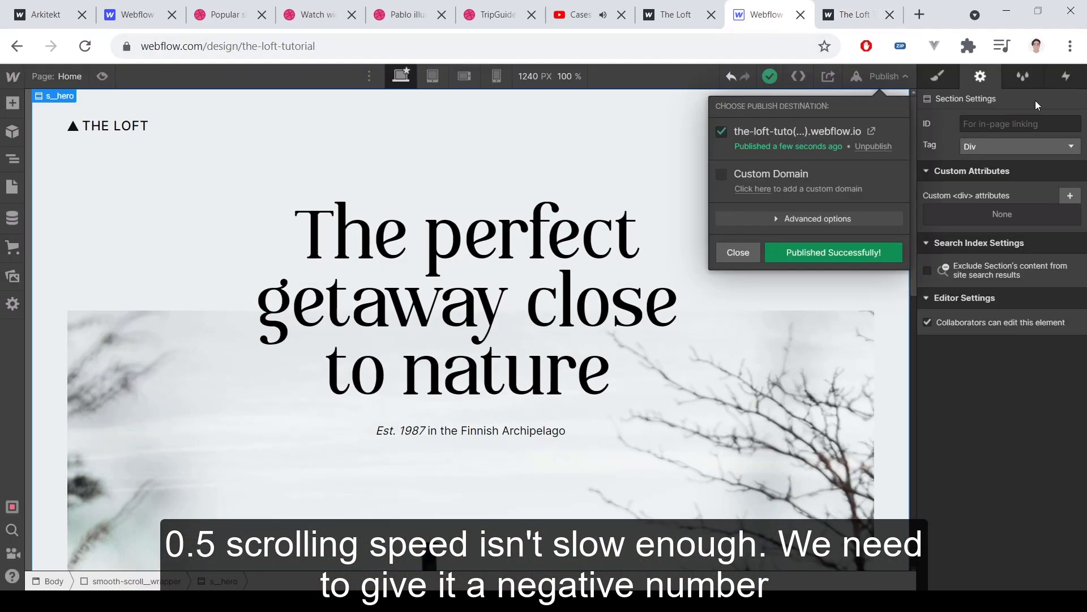
pyautogui.click(666, 324)
pyautogui.click(602, 429)
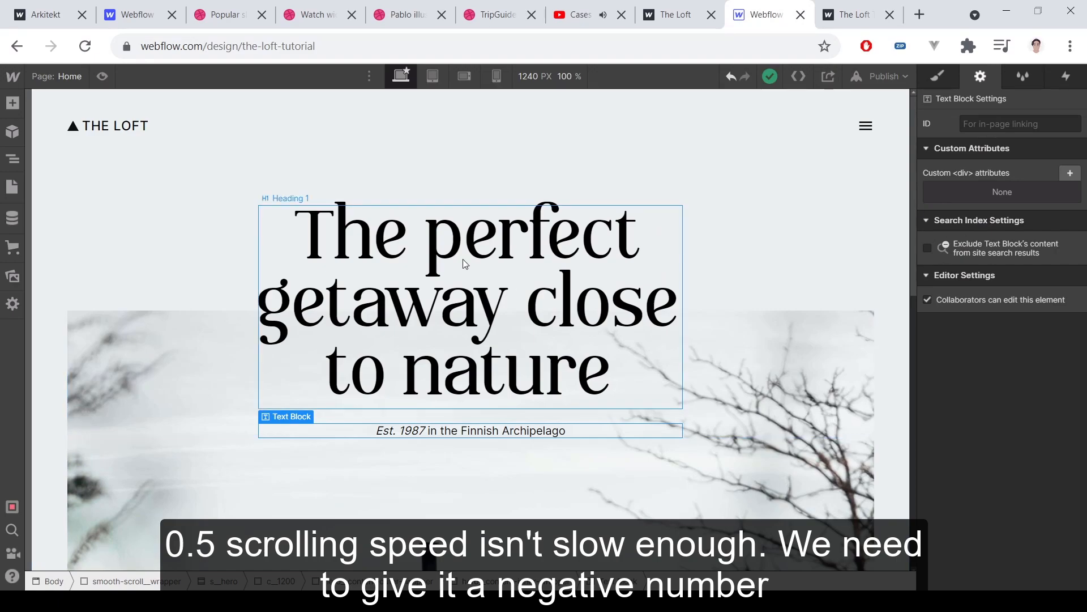
pyautogui.click(306, 291)
pyautogui.click(286, 198)
pyautogui.click(291, 182)
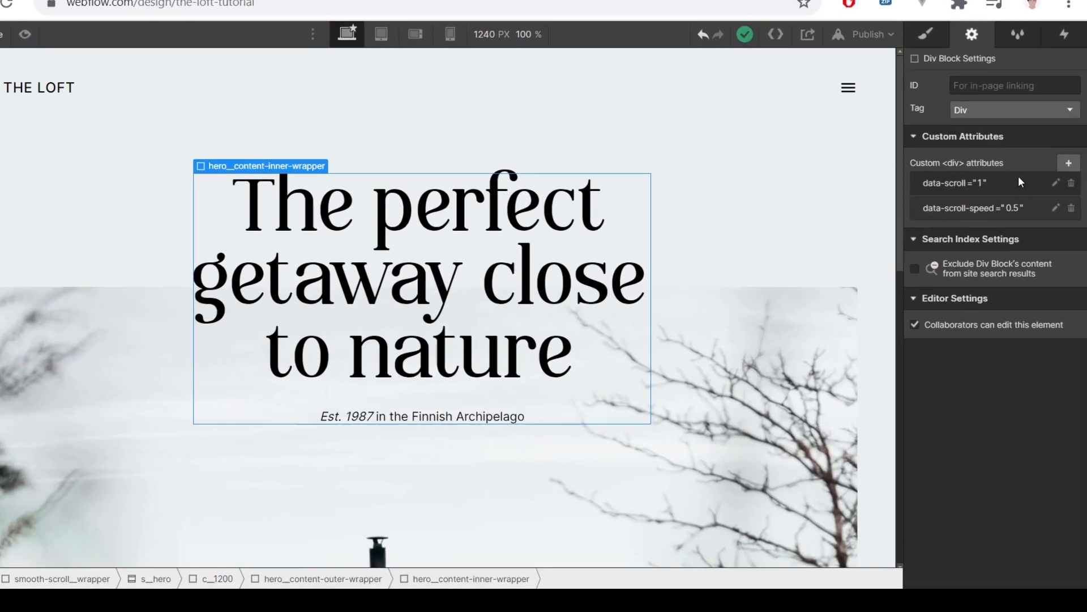
pyautogui.click(1017, 238)
pyautogui.click(1020, 282)
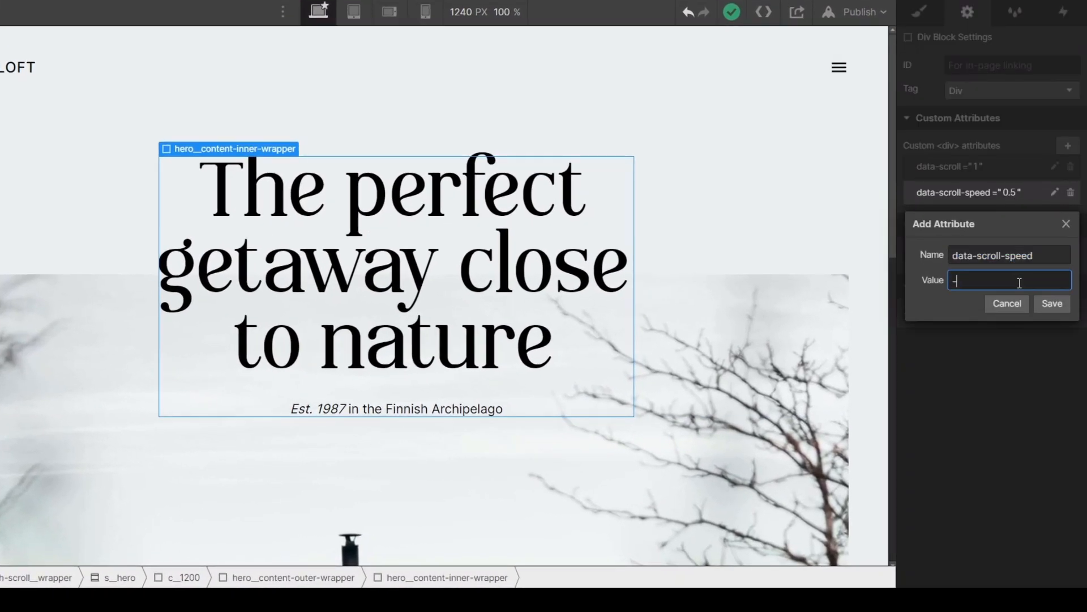
pyautogui.press('Return')
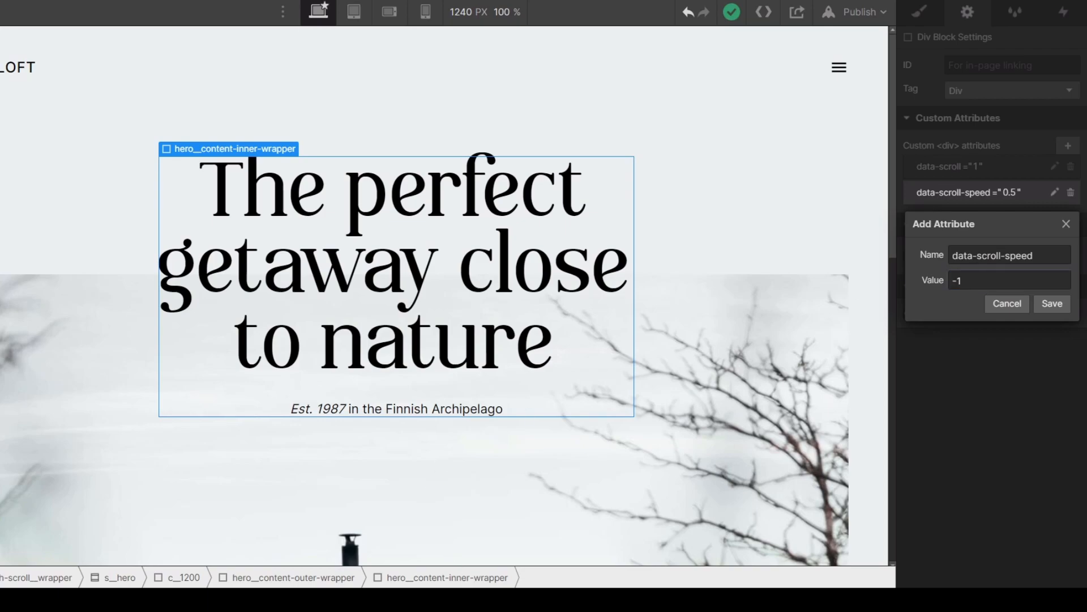
pyautogui.click(986, 280)
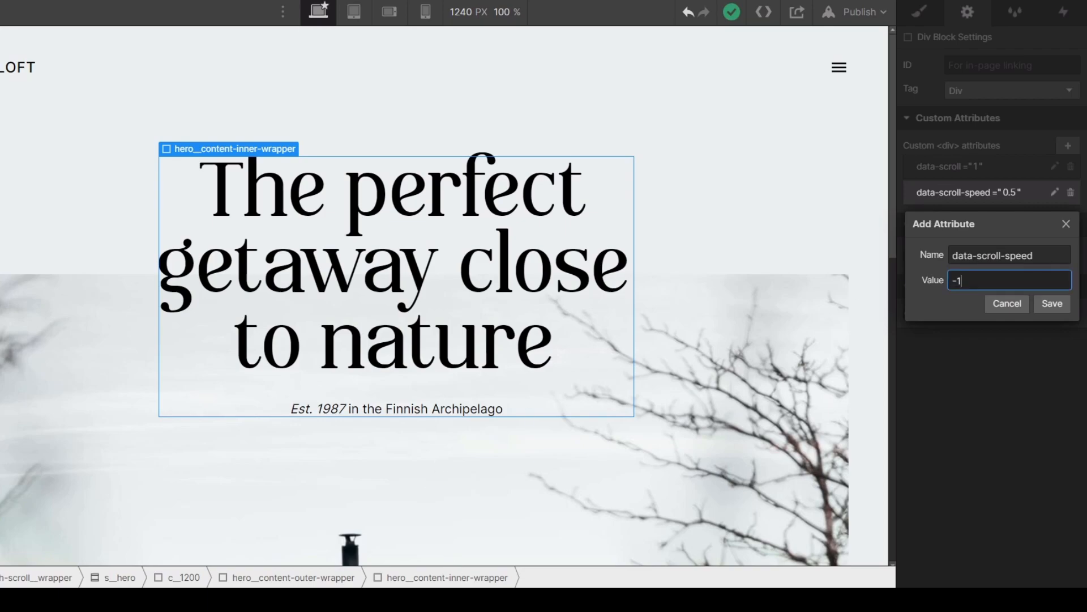
pyautogui.click(1050, 304)
# Step: Publish the -1 scroll speed to the webflow.io subdomain and reopen the published page in place of the old one
pyautogui.click(858, 12)
pyautogui.click(799, 213)
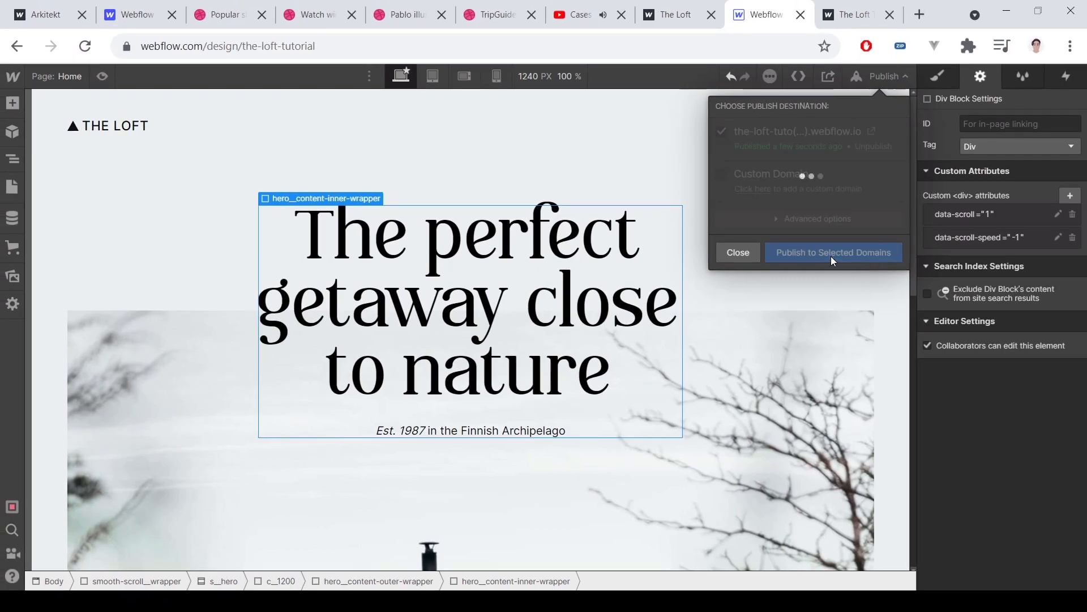
pyautogui.click(850, 14)
pyautogui.click(890, 14)
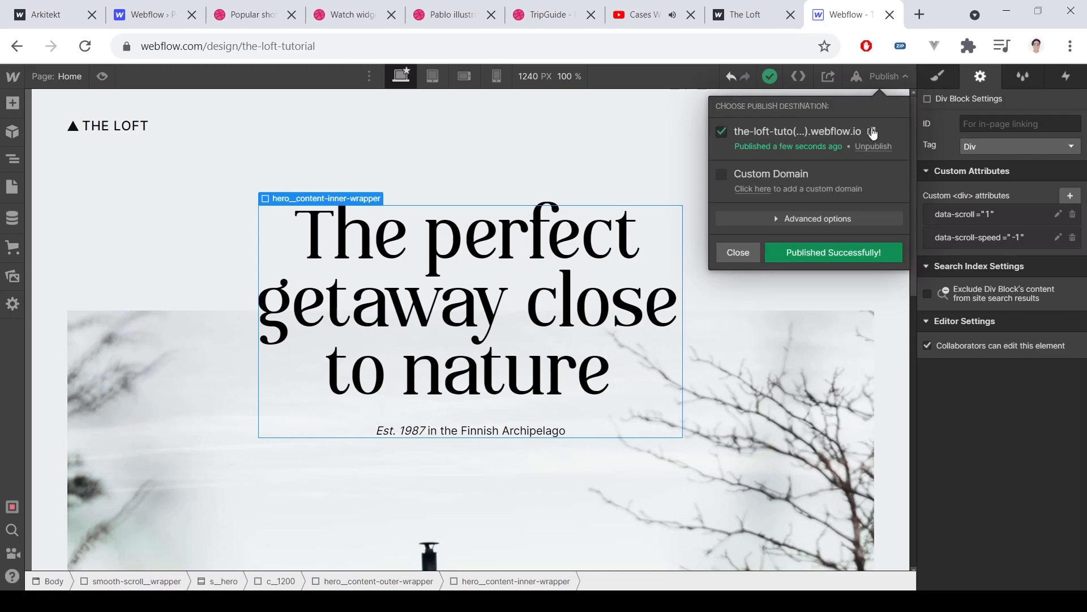
pyautogui.click(873, 133)
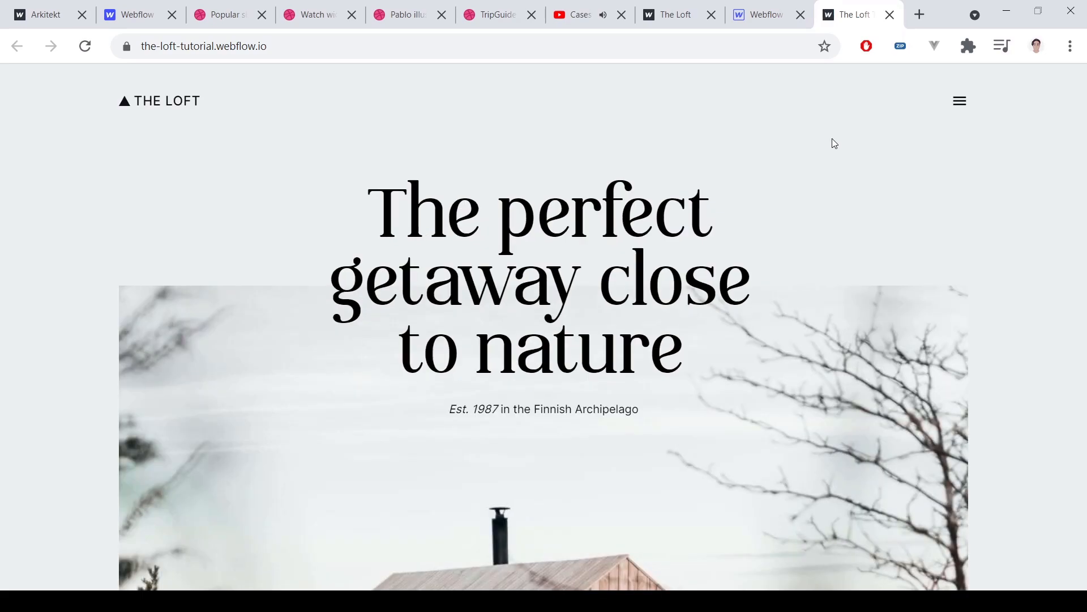
# Step: Test the slower scrolling of the hero heading and subtitle against the cabin image on the published page
pyautogui.scroll(-5, 824, 145)
pyautogui.scroll(5, 824, 147)
pyautogui.scroll(-3, 824, 147)
pyautogui.scroll(3, 824, 146)
pyautogui.scroll(-3, 821, 145)
pyautogui.scroll(4, 821, 145)
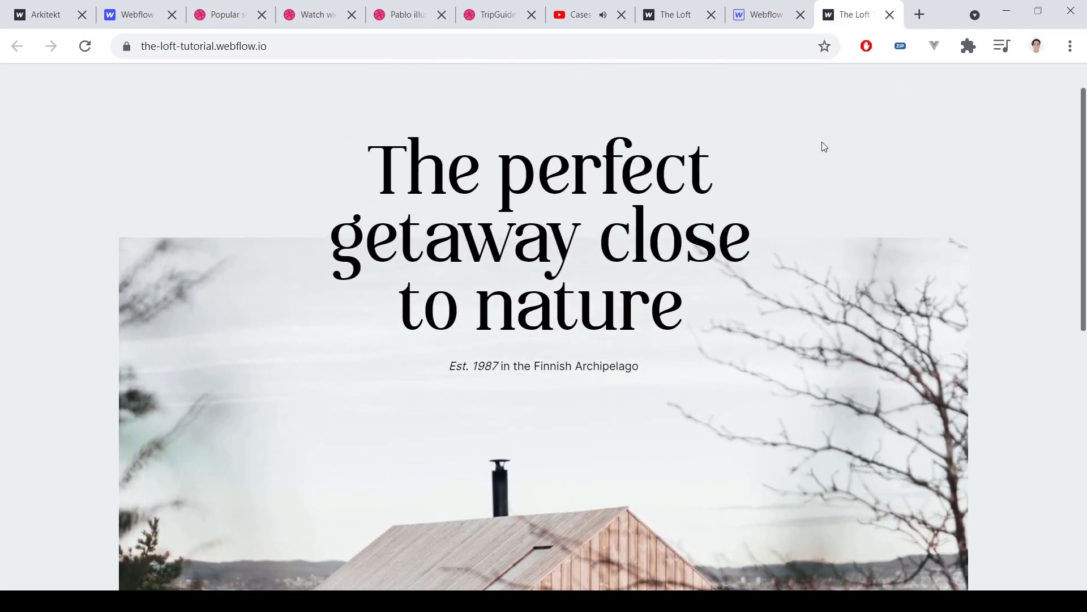
pyautogui.moveTo(299, 238); pyautogui.dragTo(671, 362)
pyautogui.click(698, 362)
pyautogui.scroll(-8, 697, 361)
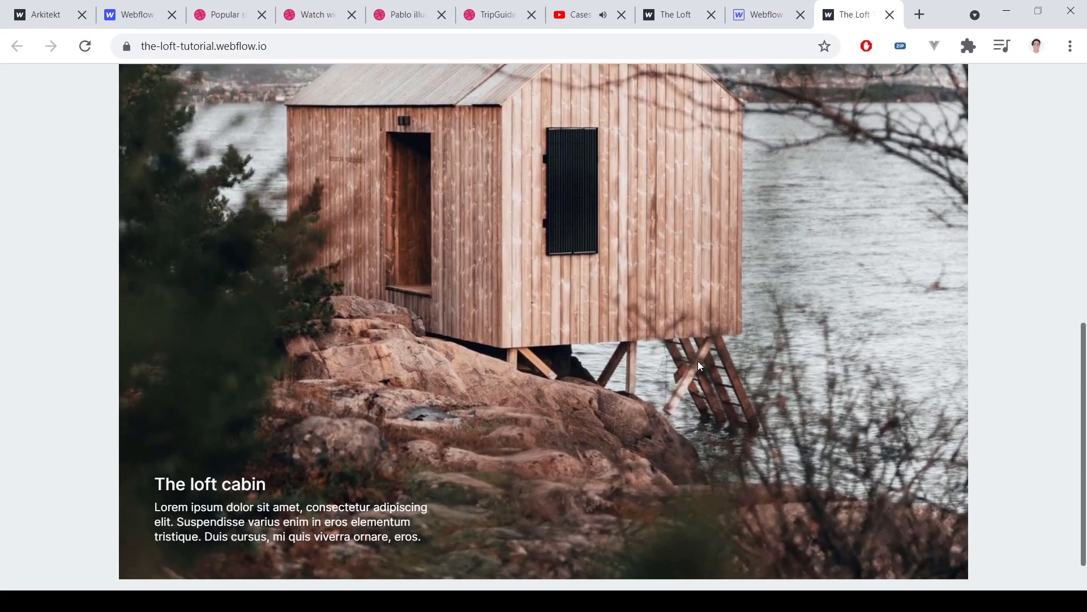
pyautogui.scroll(8, 698, 361)
pyautogui.scroll(-3, 698, 361)
pyautogui.scroll(2, 698, 361)
pyautogui.scroll(-2, 698, 361)
pyautogui.scroll(2, 697, 361)
pyautogui.scroll(-2, 698, 362)
pyautogui.scroll(1, 698, 361)
pyautogui.scroll(2, 697, 362)
# Step: Return to the designer and set the data-scroll-speed attribute of hero__content-inner-wrapper to -2
pyautogui.click(758, 14)
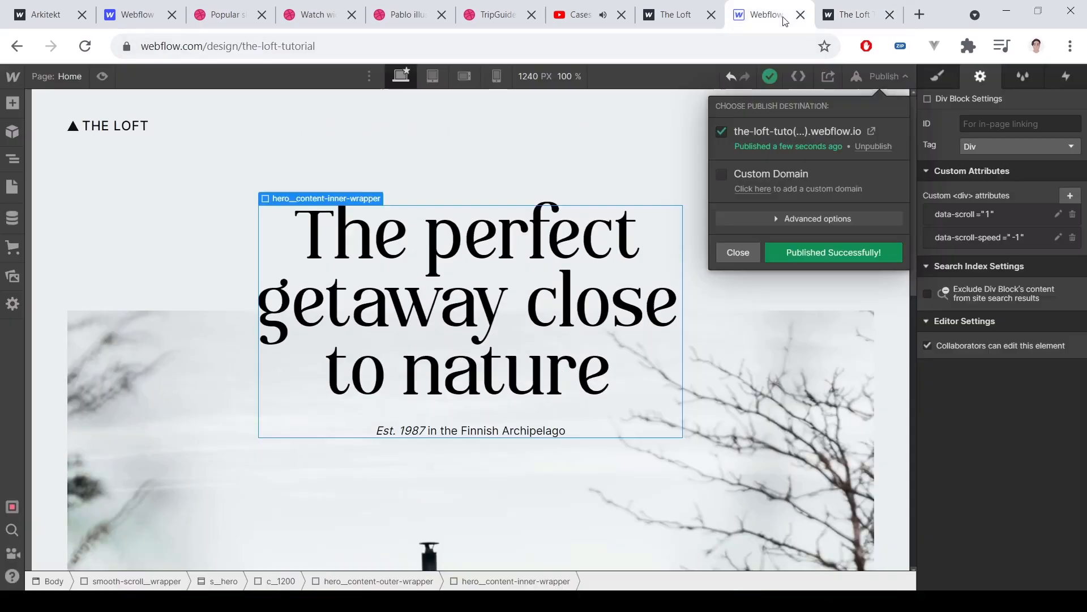
pyautogui.click(1008, 292)
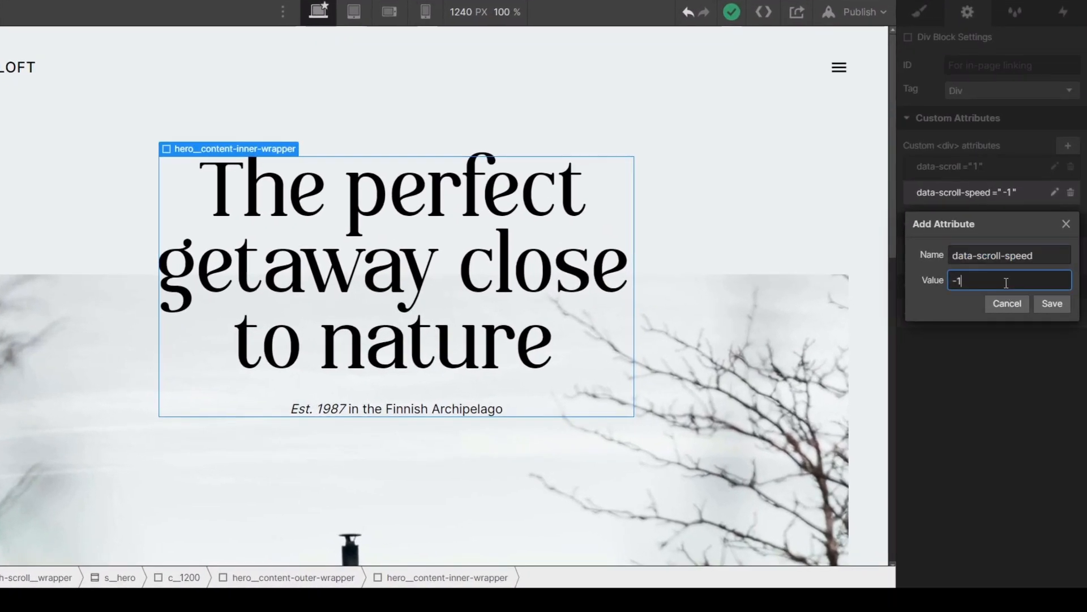
pyautogui.write('.5')
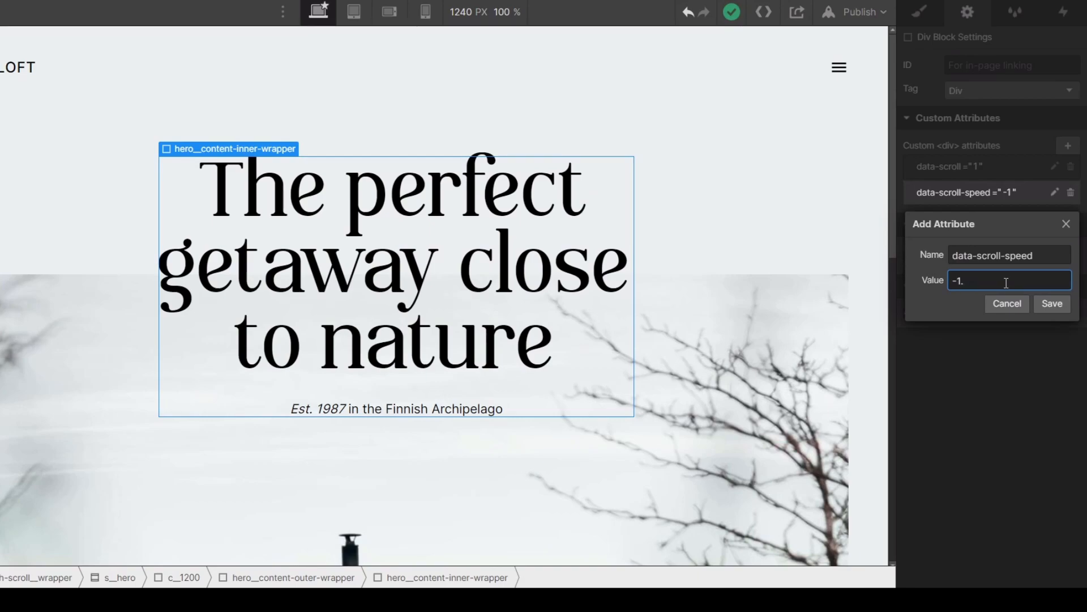
pyautogui.press('BackSpace')
pyautogui.press('BackSpace')
pyautogui.press('BackSpace')
pyautogui.write('2')
pyautogui.press('Return')
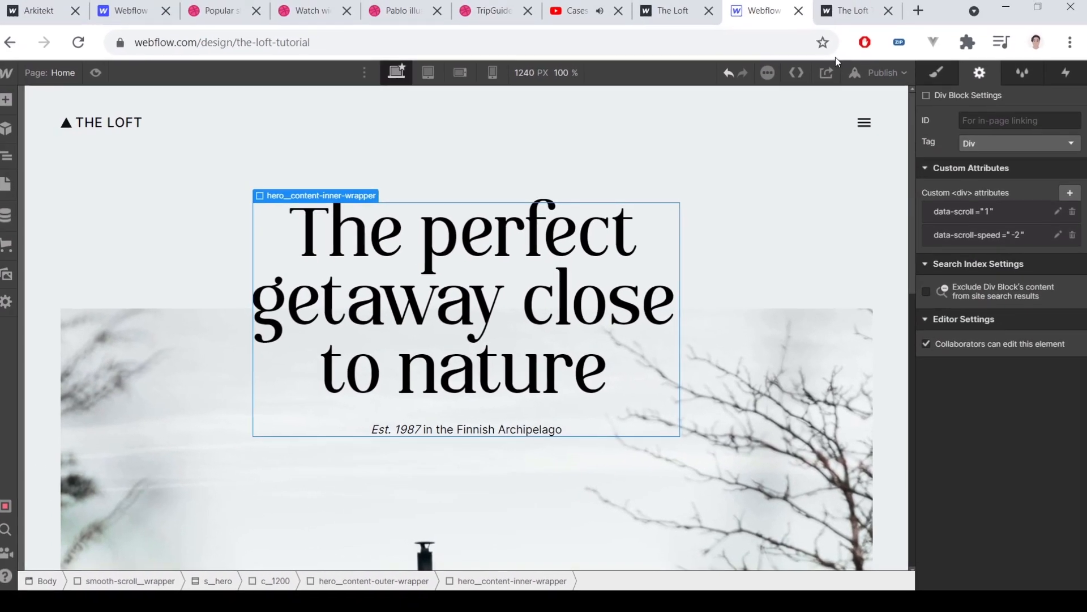
# Step: Publish the -2 scroll speed to the webflow.io subdomain and reopen the published page in place of the old one
pyautogui.click(884, 73)
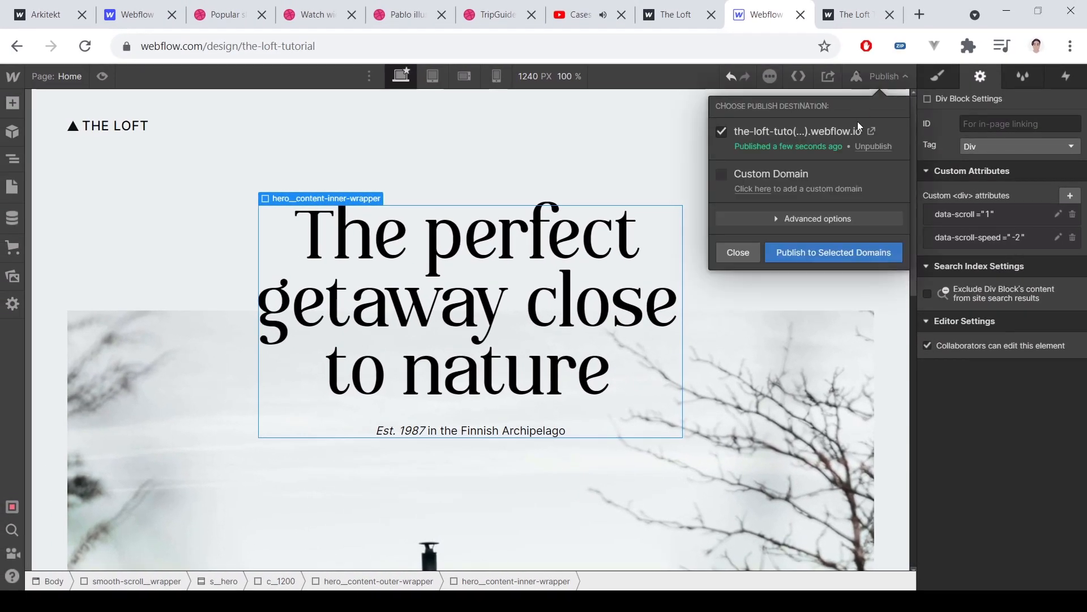
pyautogui.click(849, 253)
pyautogui.click(870, 11)
pyautogui.click(891, 16)
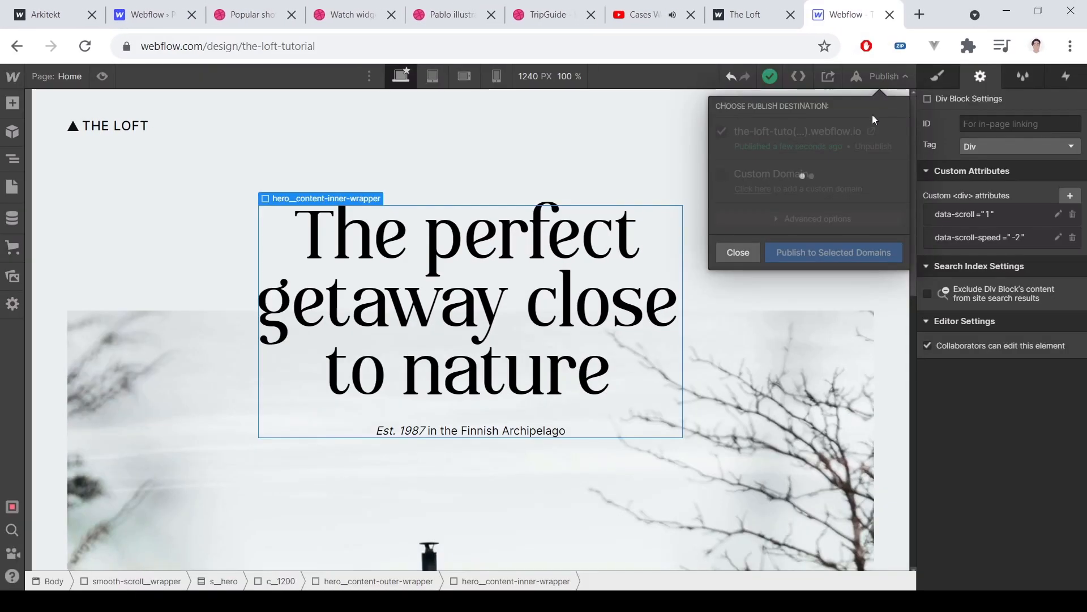
pyautogui.click(869, 132)
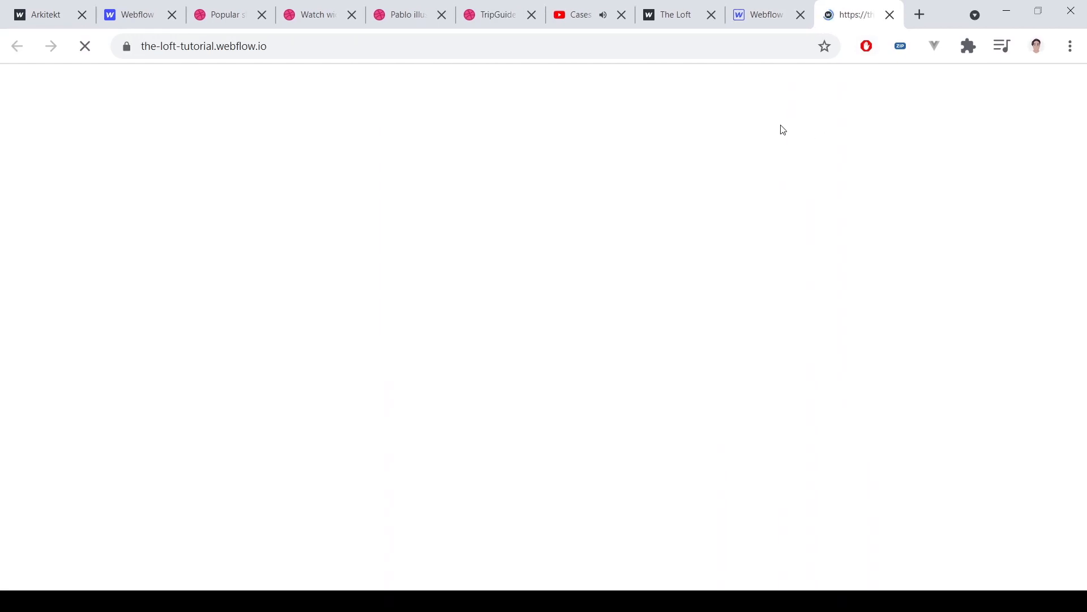
# Step: Check on the published page how far the hero heading lags behind the cabin image while scrolling
pyautogui.scroll(-4, 782, 129)
pyautogui.scroll(2, 782, 129)
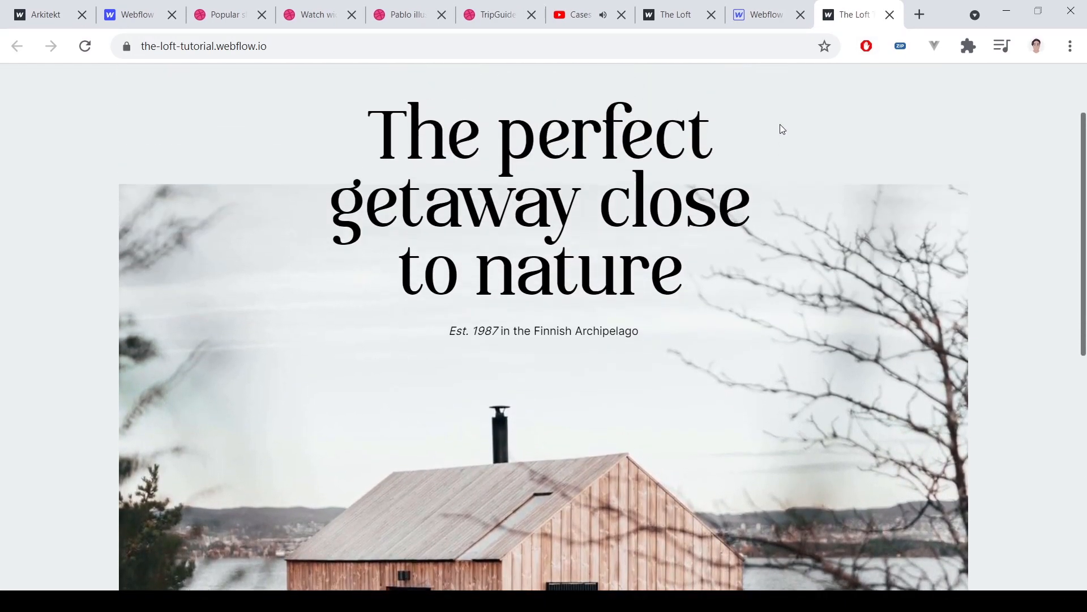
pyautogui.scroll(-4, 781, 129)
pyautogui.scroll(6, 781, 129)
pyautogui.scroll(-4, 781, 129)
pyautogui.scroll(5, 780, 124)
pyautogui.scroll(-3, 773, 113)
# Step: Back in the designer, set the data-scroll-speed attribute of hero__content-inner-wrapper to -1.5
pyautogui.click(762, 7)
pyautogui.click(991, 216)
pyautogui.click(1058, 237)
pyautogui.press('Tab')
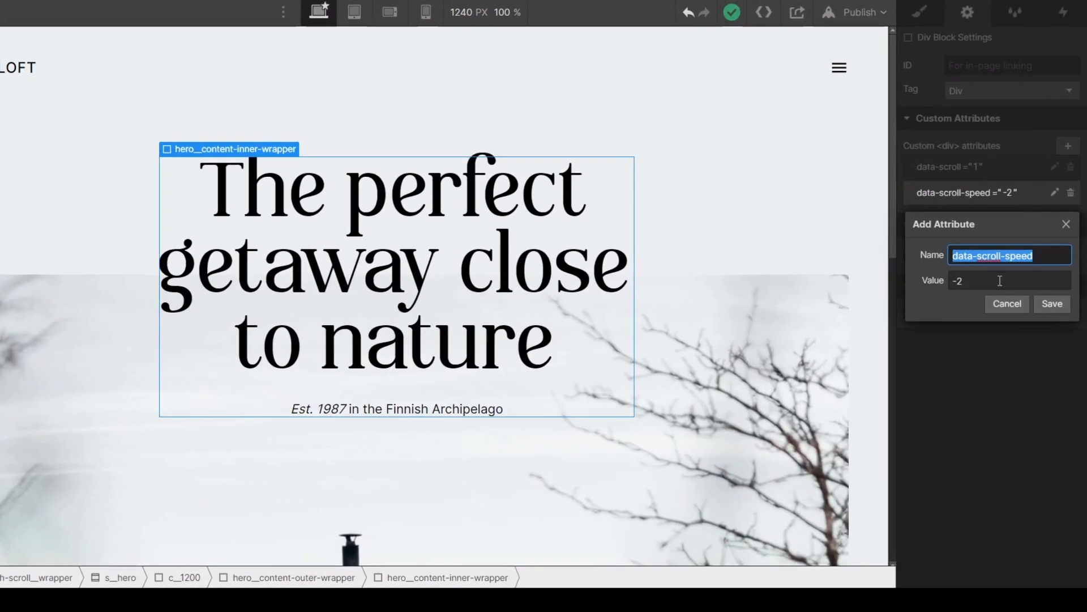
pyautogui.write('-1.5')
pyautogui.press('Return')
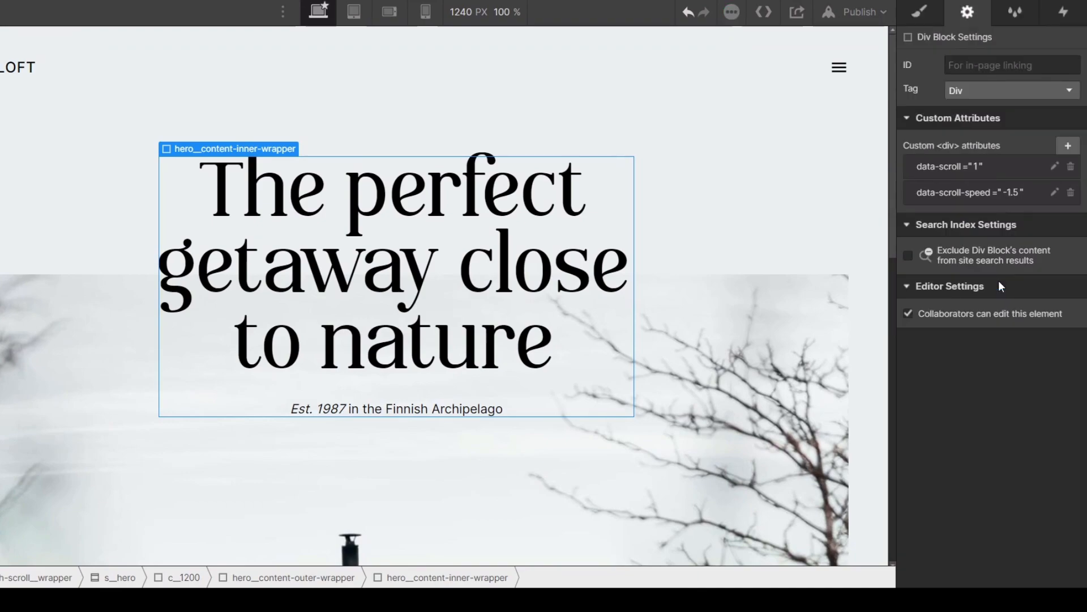
# Step: Publish the -1.5 scroll speed to the webflow.io subdomain and reopen the published page in place of the old one
pyautogui.click(861, 12)
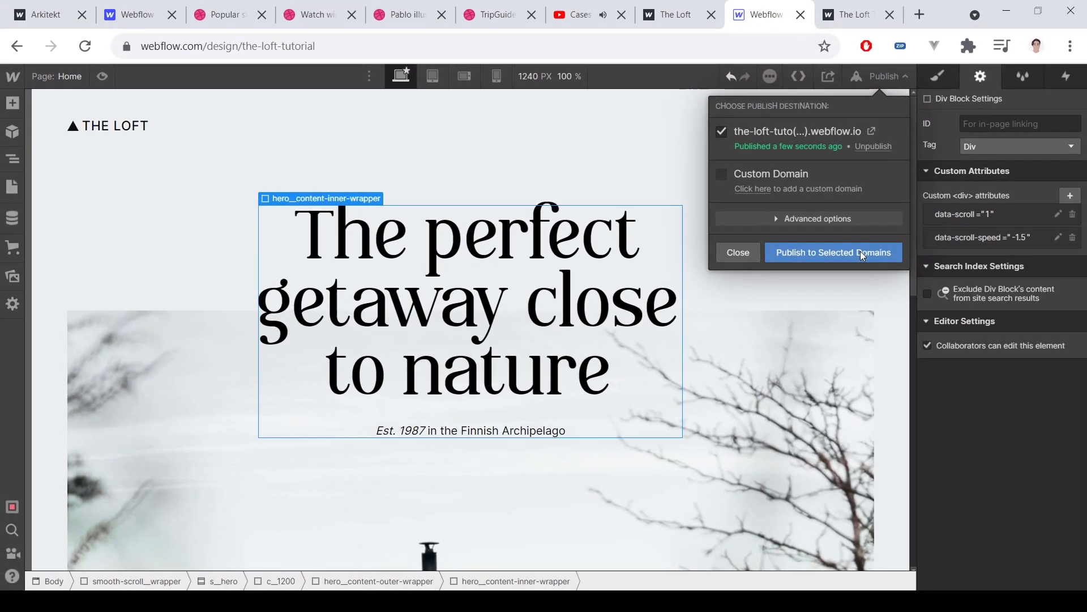
pyautogui.click(861, 253)
pyautogui.click(849, 14)
pyautogui.click(889, 14)
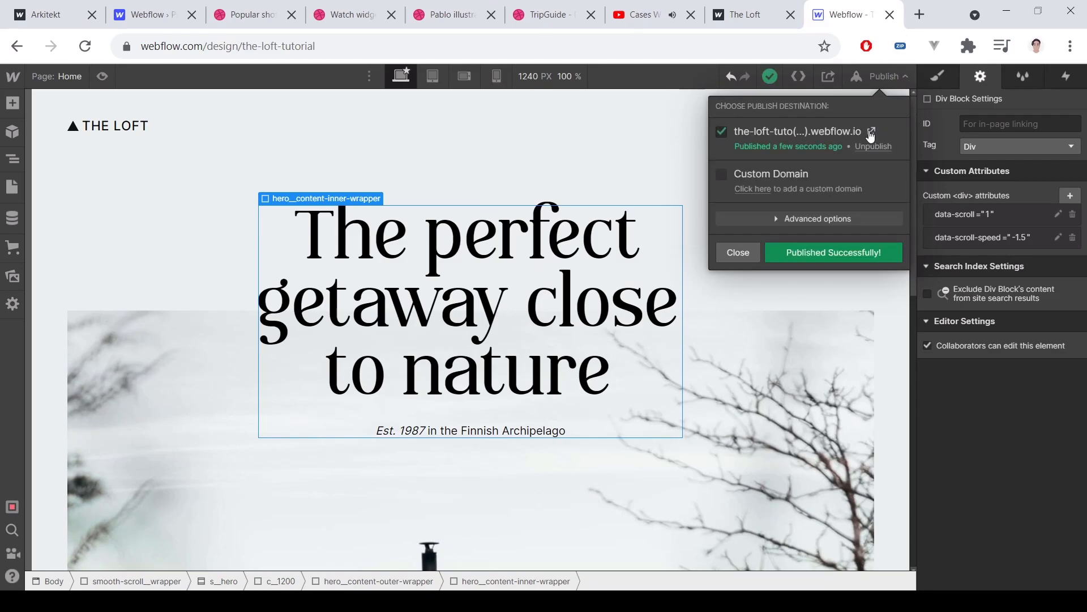
pyautogui.click(870, 131)
# Step: Test the hero's scroll offset on the published page between the heading and the cabin caption at the bottom
pyautogui.scroll(-3, 815, 134)
pyautogui.scroll(-5, 815, 134)
pyautogui.scroll(6, 814, 133)
pyautogui.scroll(-5, 814, 134)
pyautogui.scroll(5, 813, 130)
pyautogui.scroll(-3, 814, 131)
pyautogui.scroll(3, 813, 130)
pyautogui.scroll(-5, 814, 134)
pyautogui.scroll(5, 815, 134)
pyautogui.scroll(-3, 814, 134)
pyautogui.scroll(-3, 813, 134)
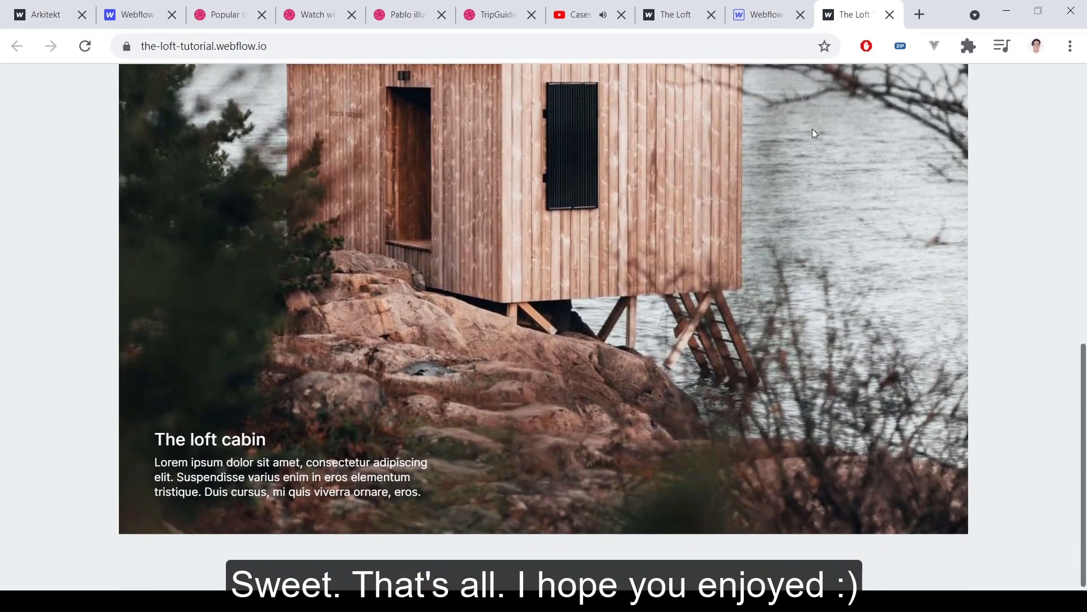
pyautogui.scroll(6, 813, 133)
pyautogui.scroll(-5, 813, 134)
pyautogui.scroll(-2, 814, 133)
pyautogui.scroll(6, 814, 134)
pyautogui.scroll(9, 810, 129)
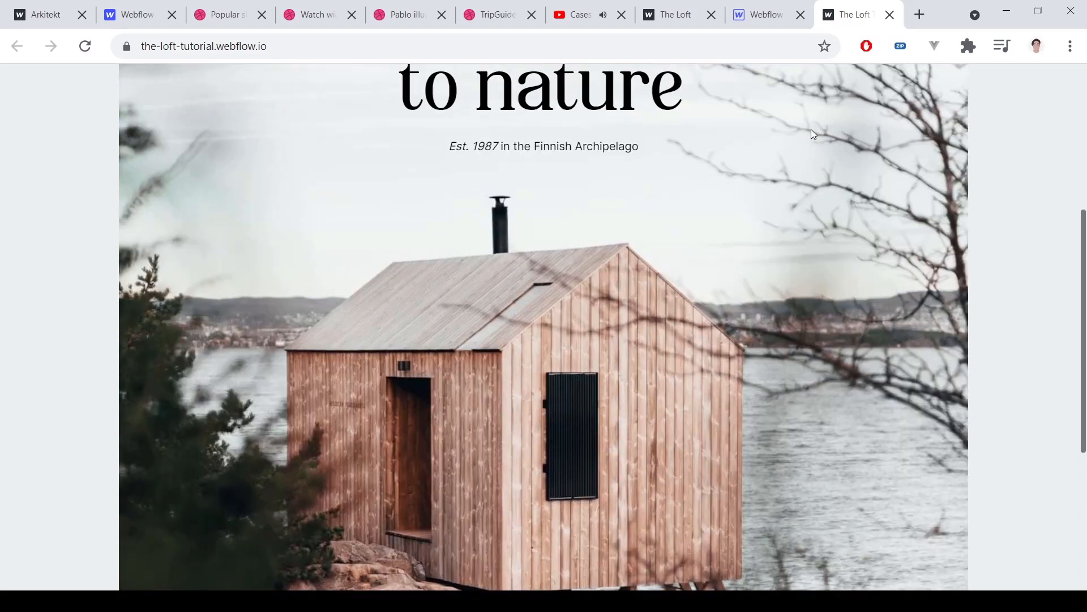
pyautogui.scroll(-10, 811, 130)
pyautogui.scroll(10, 812, 134)
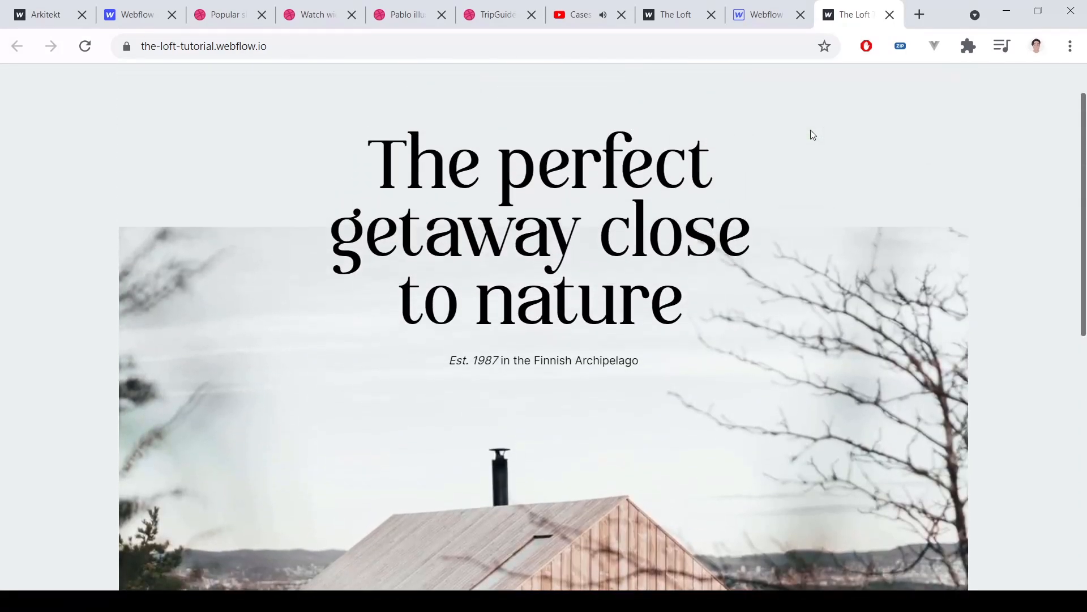
# Step: Return to the designer, dismiss the publishing options and select the s__hero section
pyautogui.click(762, 14)
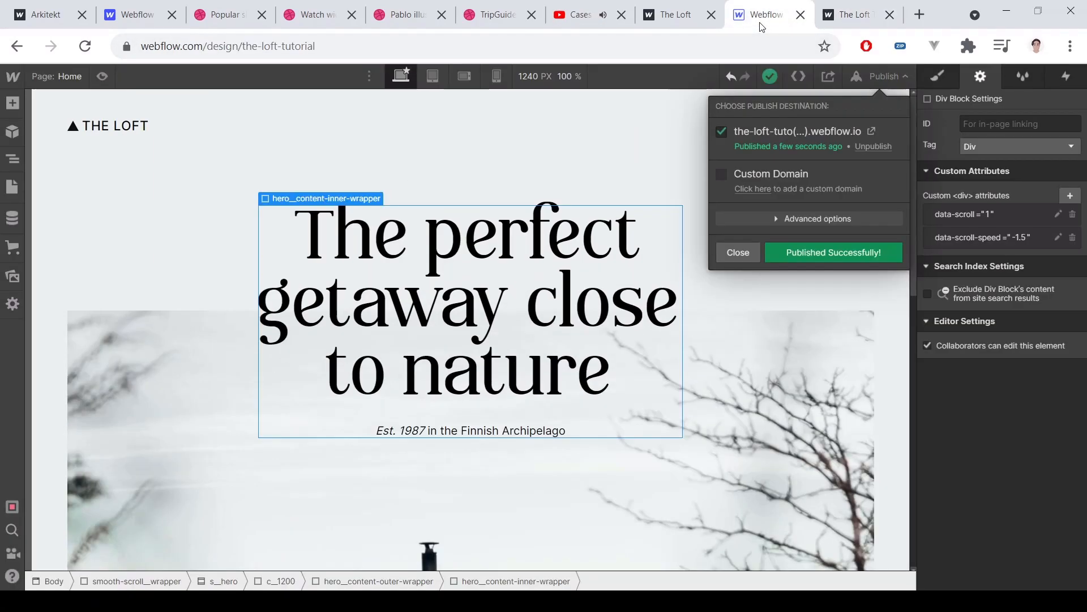
pyautogui.click(647, 177)
pyautogui.click(699, 184)
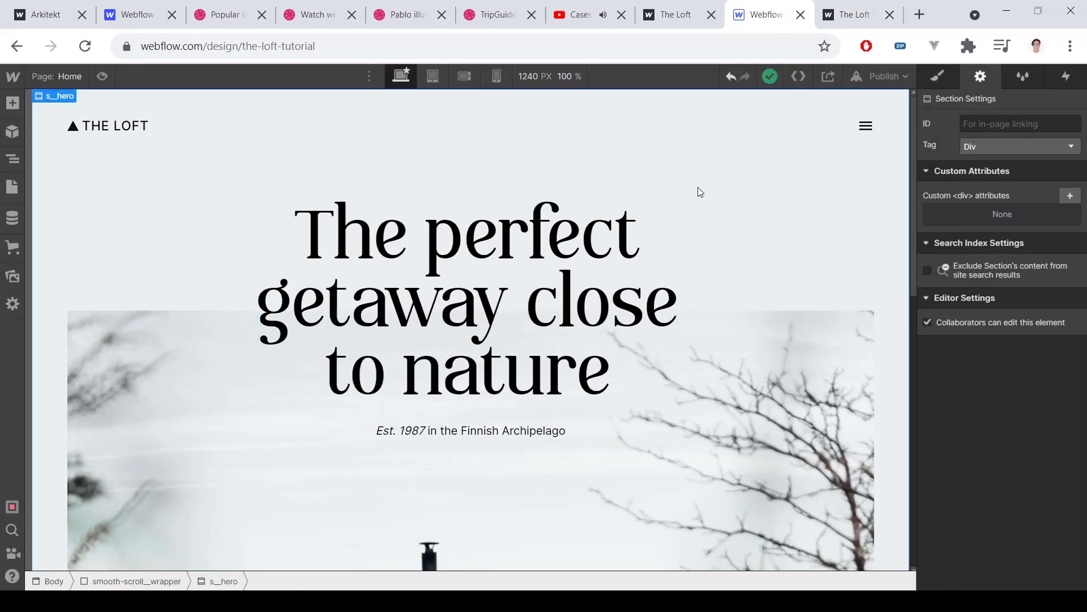